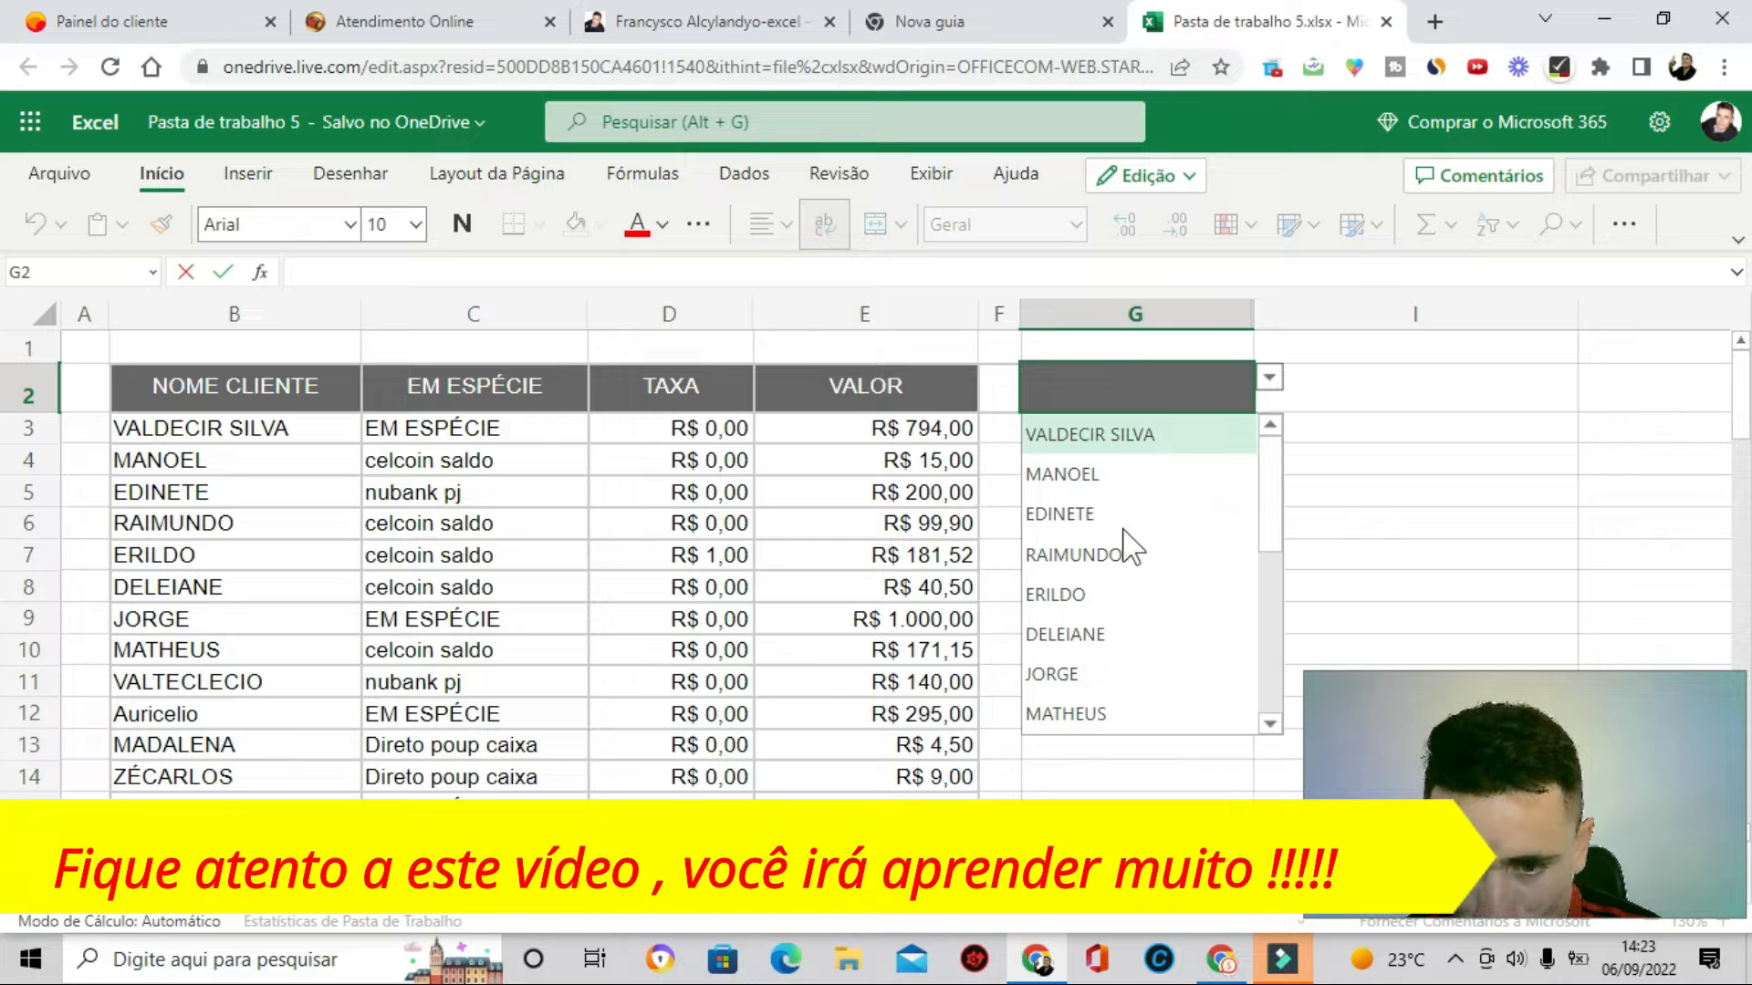
# - Try typing partial client names in G2 to explore how the client dropdown filters its suggestions
pyautogui.scroll(3, 1079, 556)
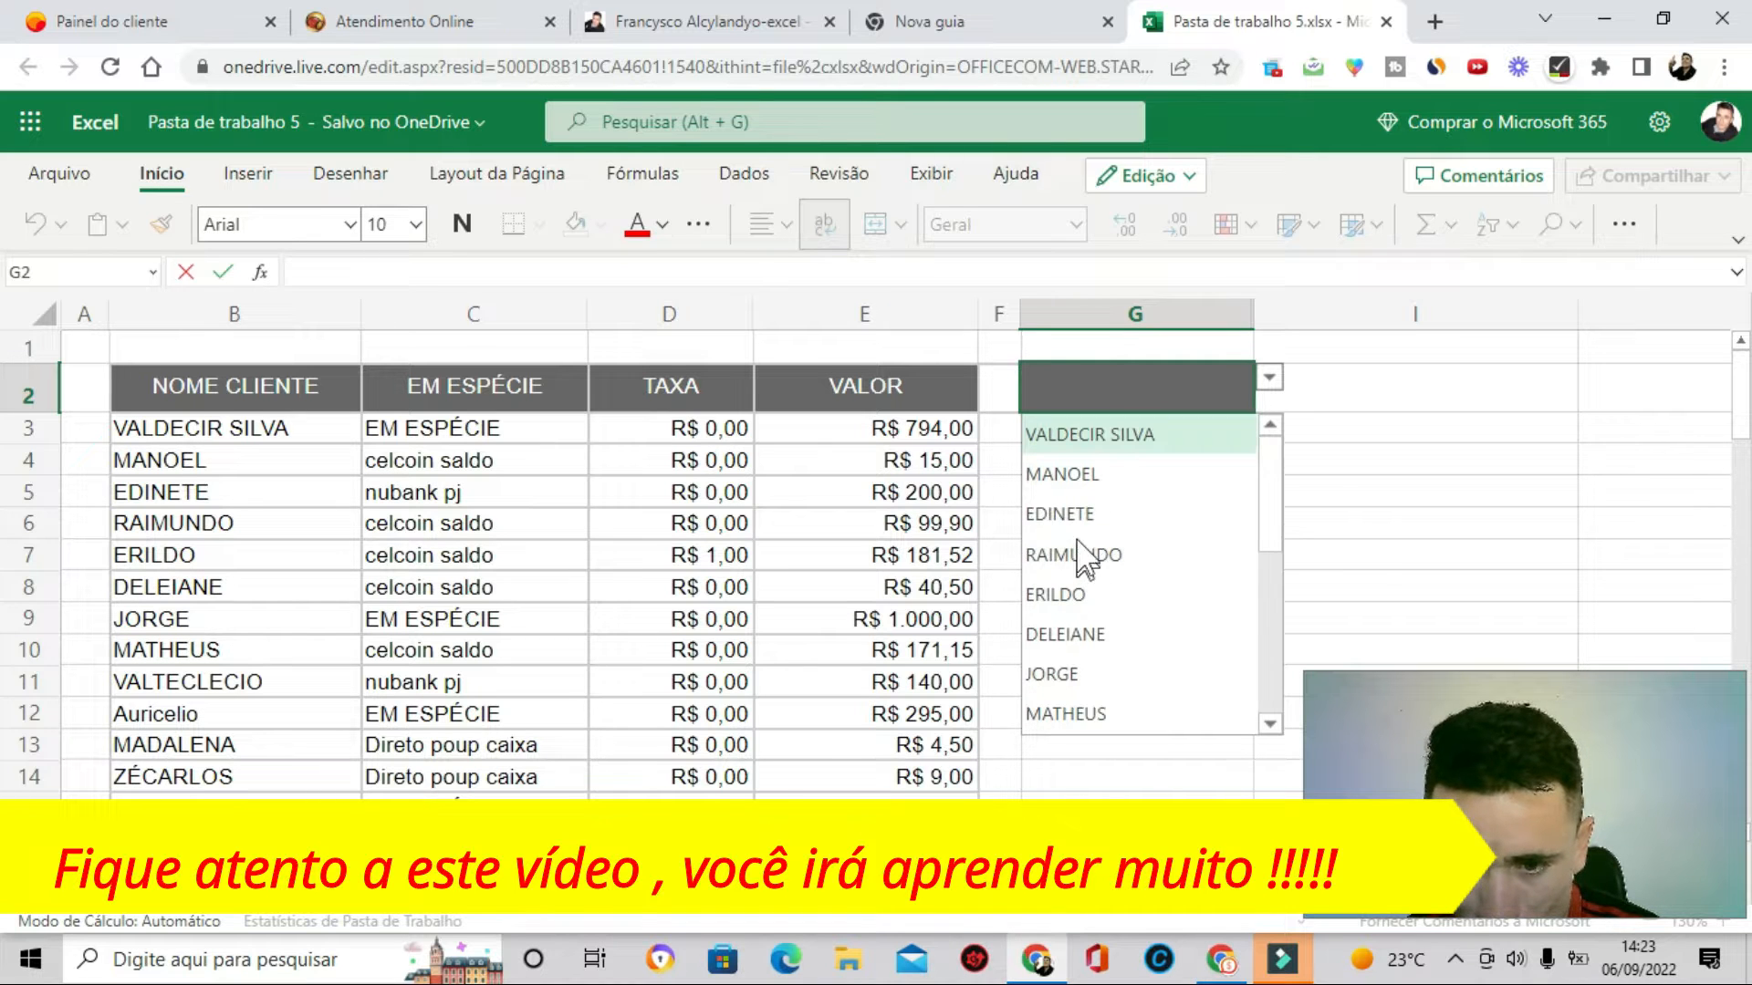
pyautogui.click(1076, 676)
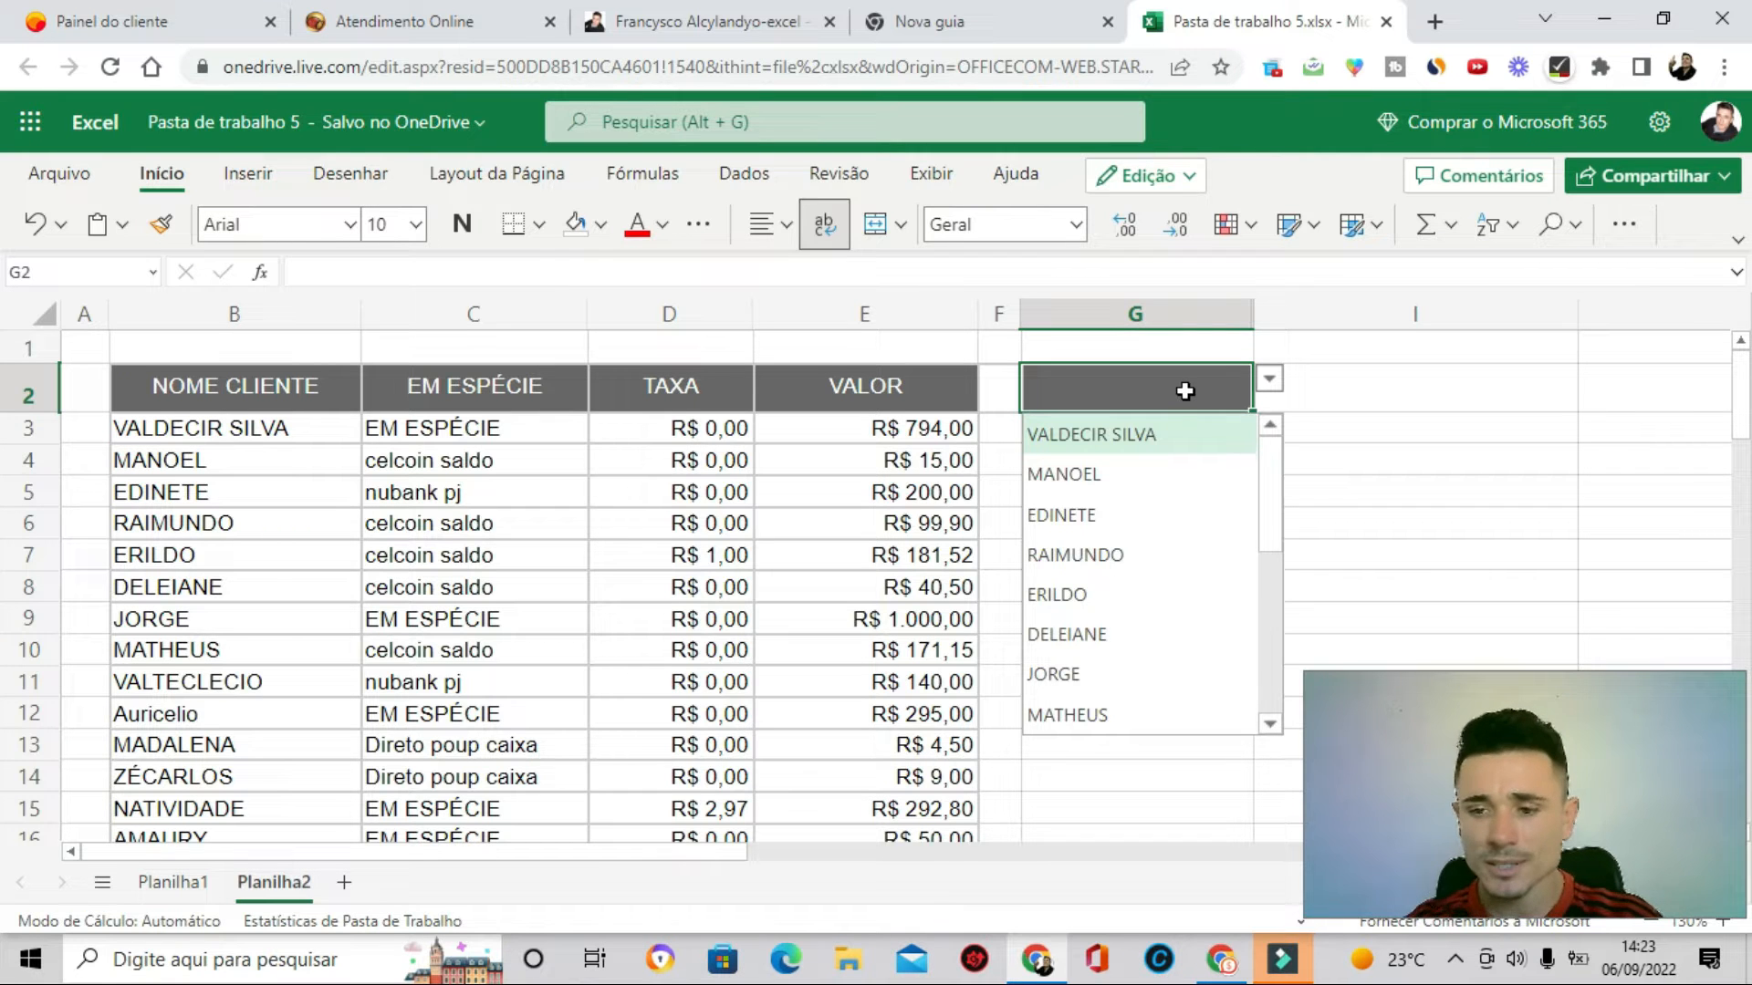
pyautogui.doubleClick(1184, 391)
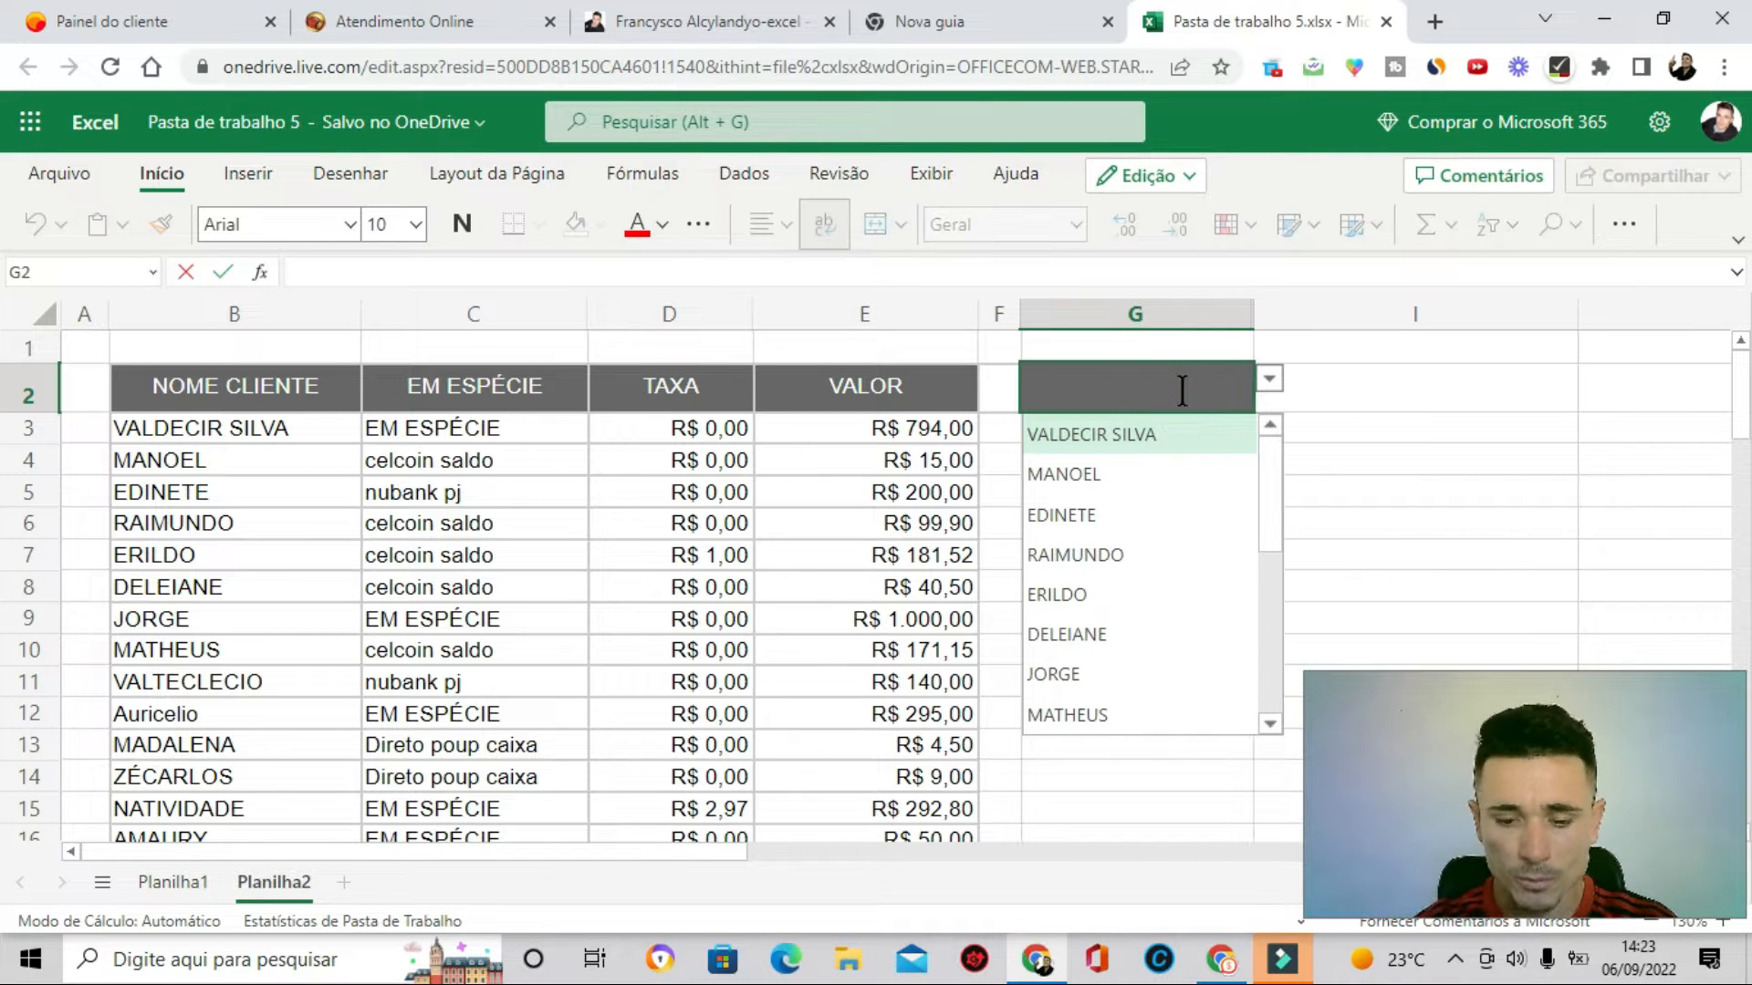
pyautogui.write('jo')
pyautogui.press('BackSpace')
pyautogui.press('BackSpace')
pyautogui.write('ra')
pyautogui.press('BackSpace')
pyautogui.press('BackSpace')
pyautogui.write('na')
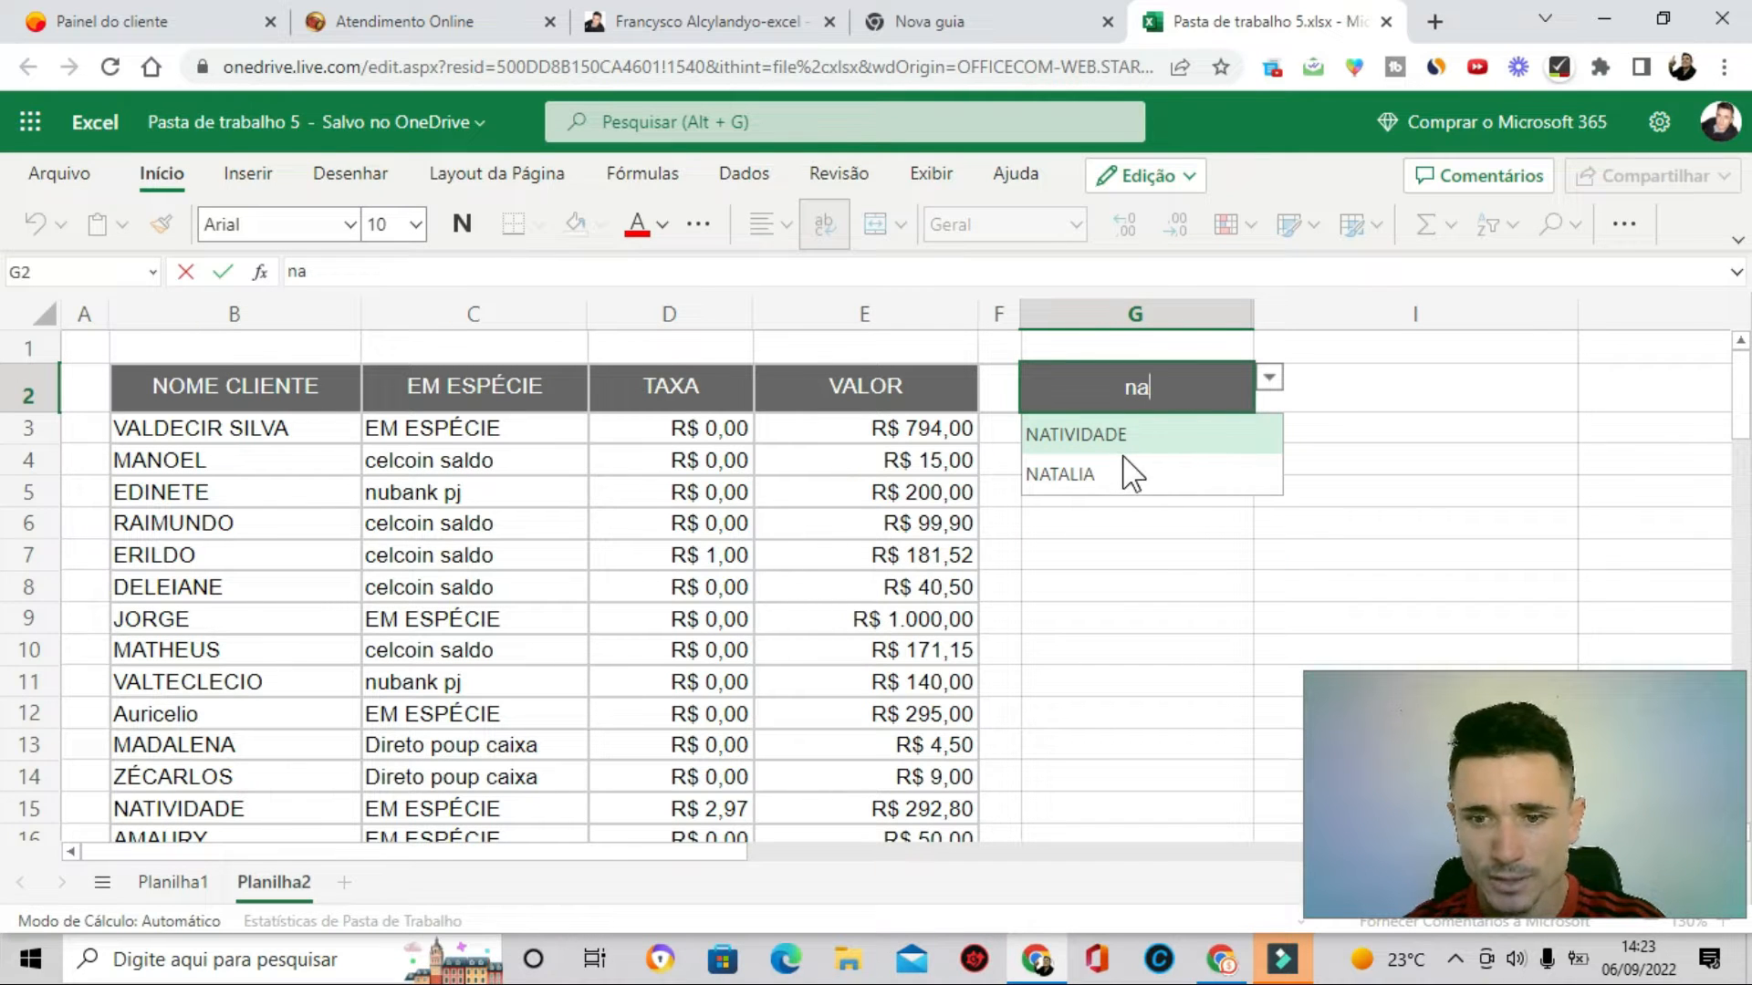
pyautogui.press('BackSpace')
pyautogui.press('BackSpace')
pyautogui.write('ma')
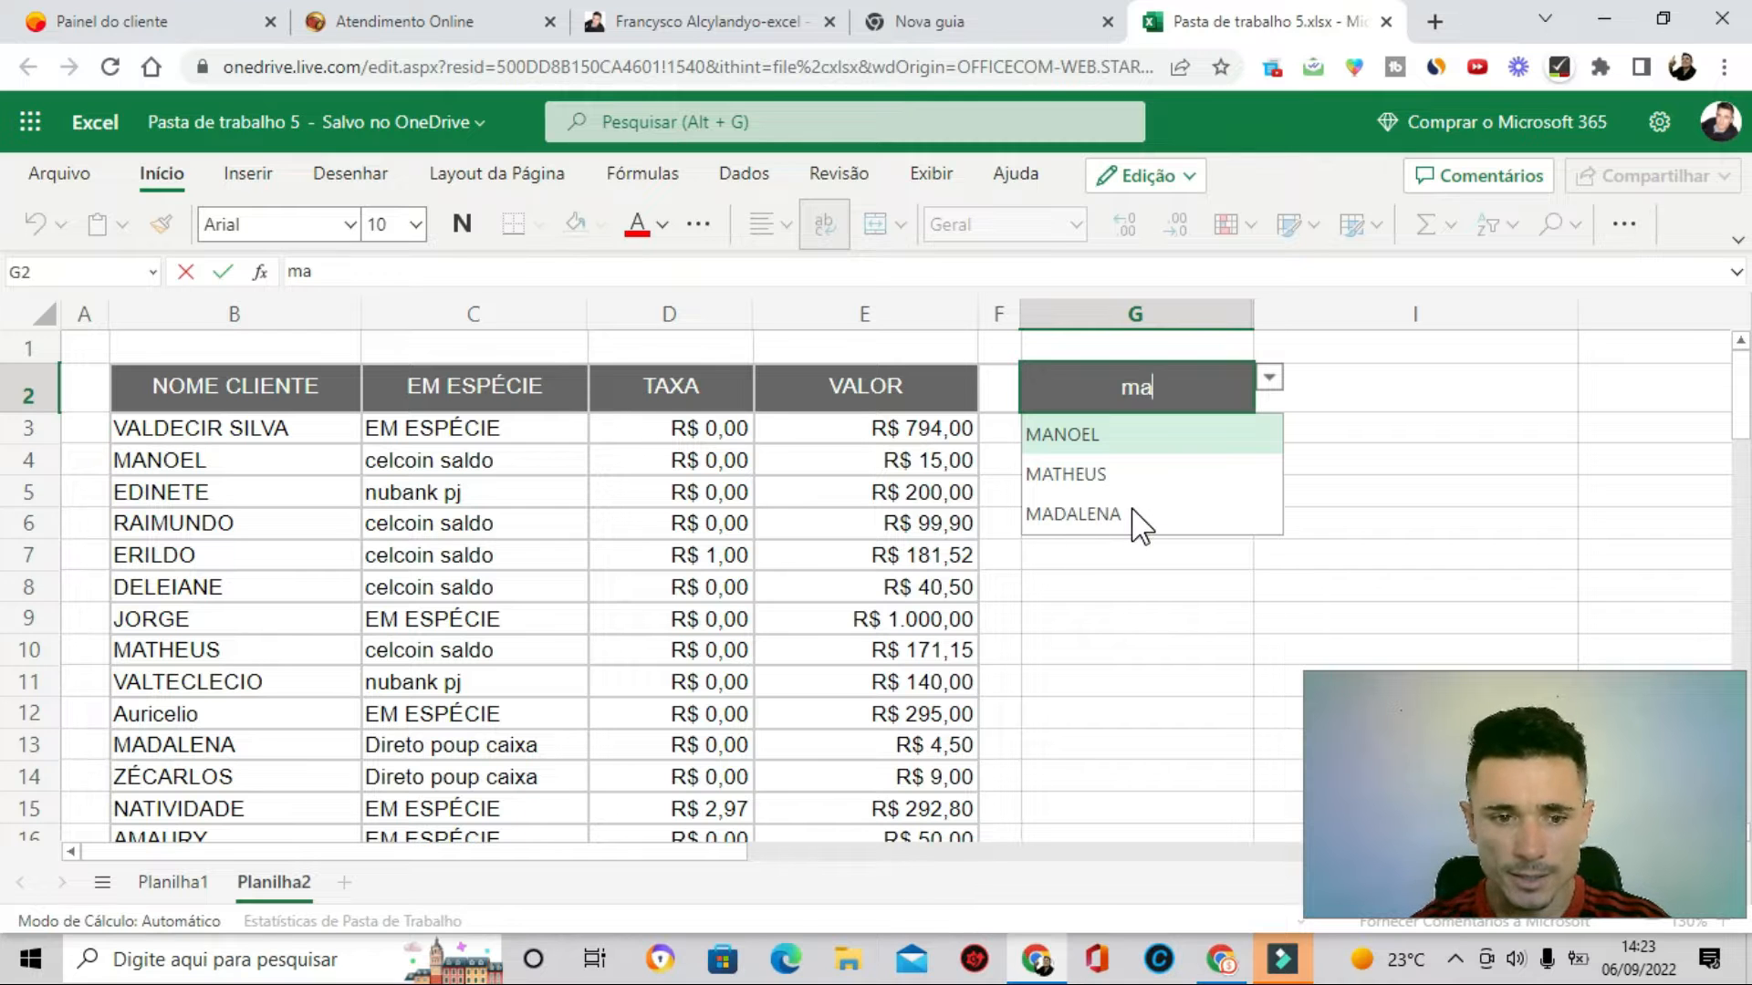
pyautogui.write('va')
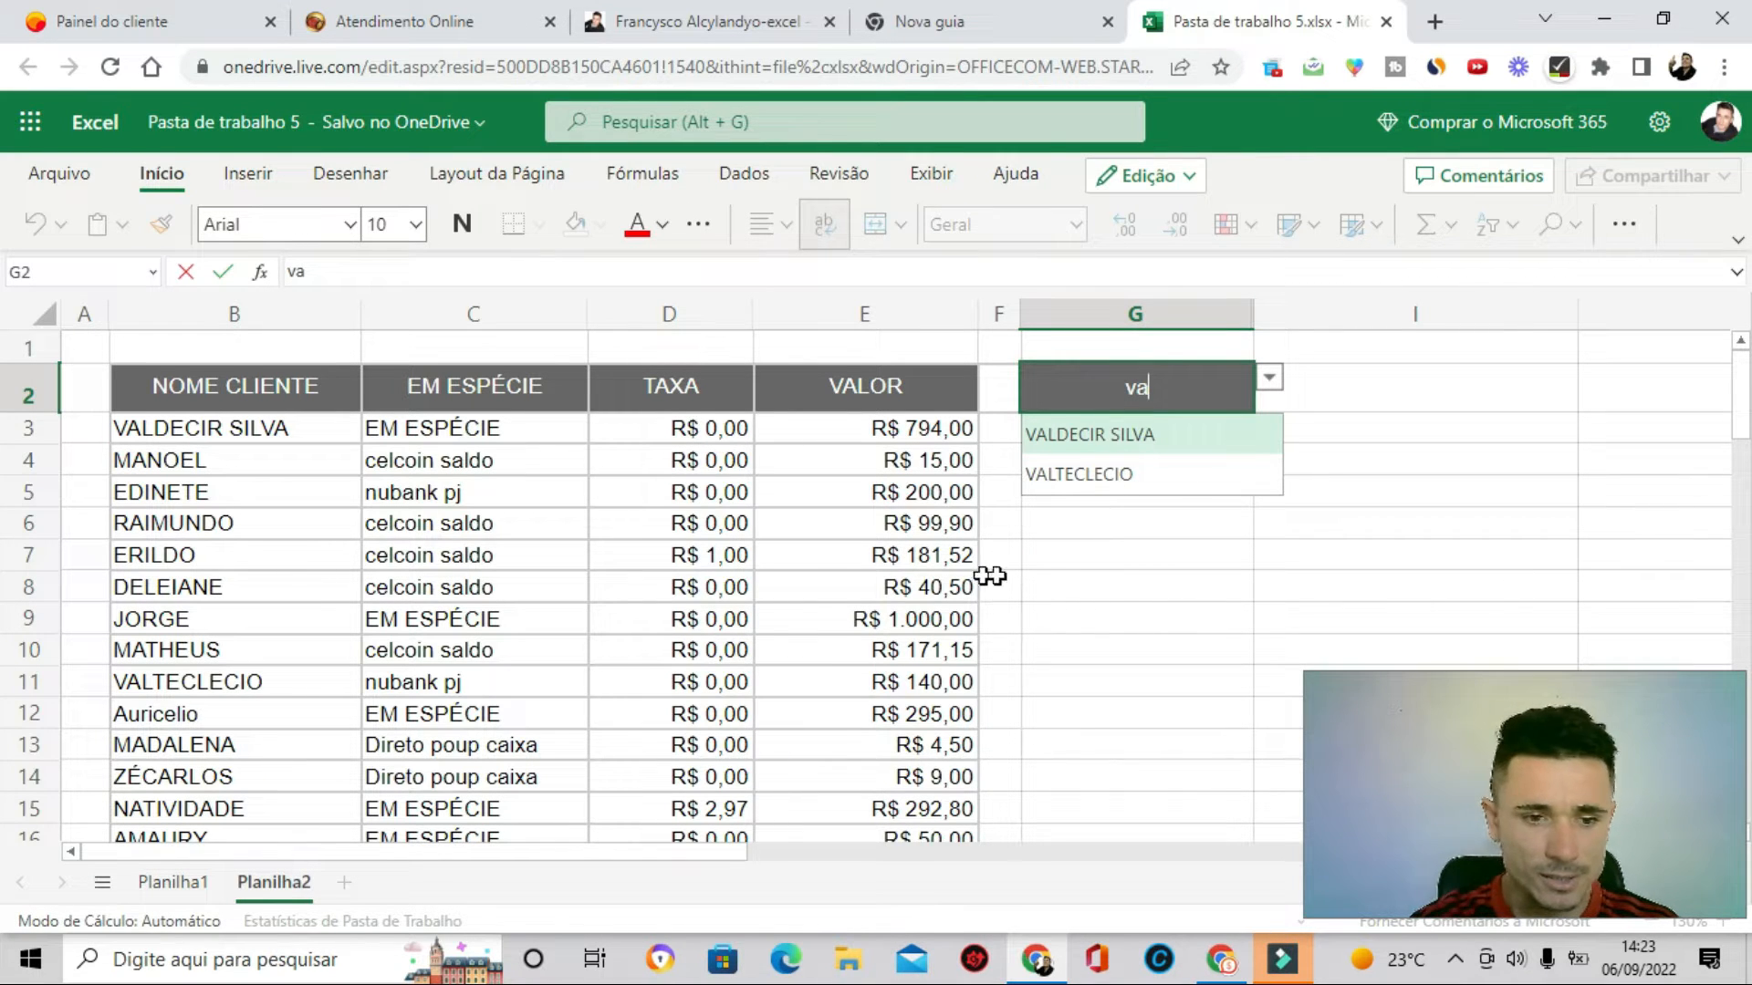
pyautogui.press('BackSpace')
pyautogui.press('BackSpace')
pyautogui.write('a')
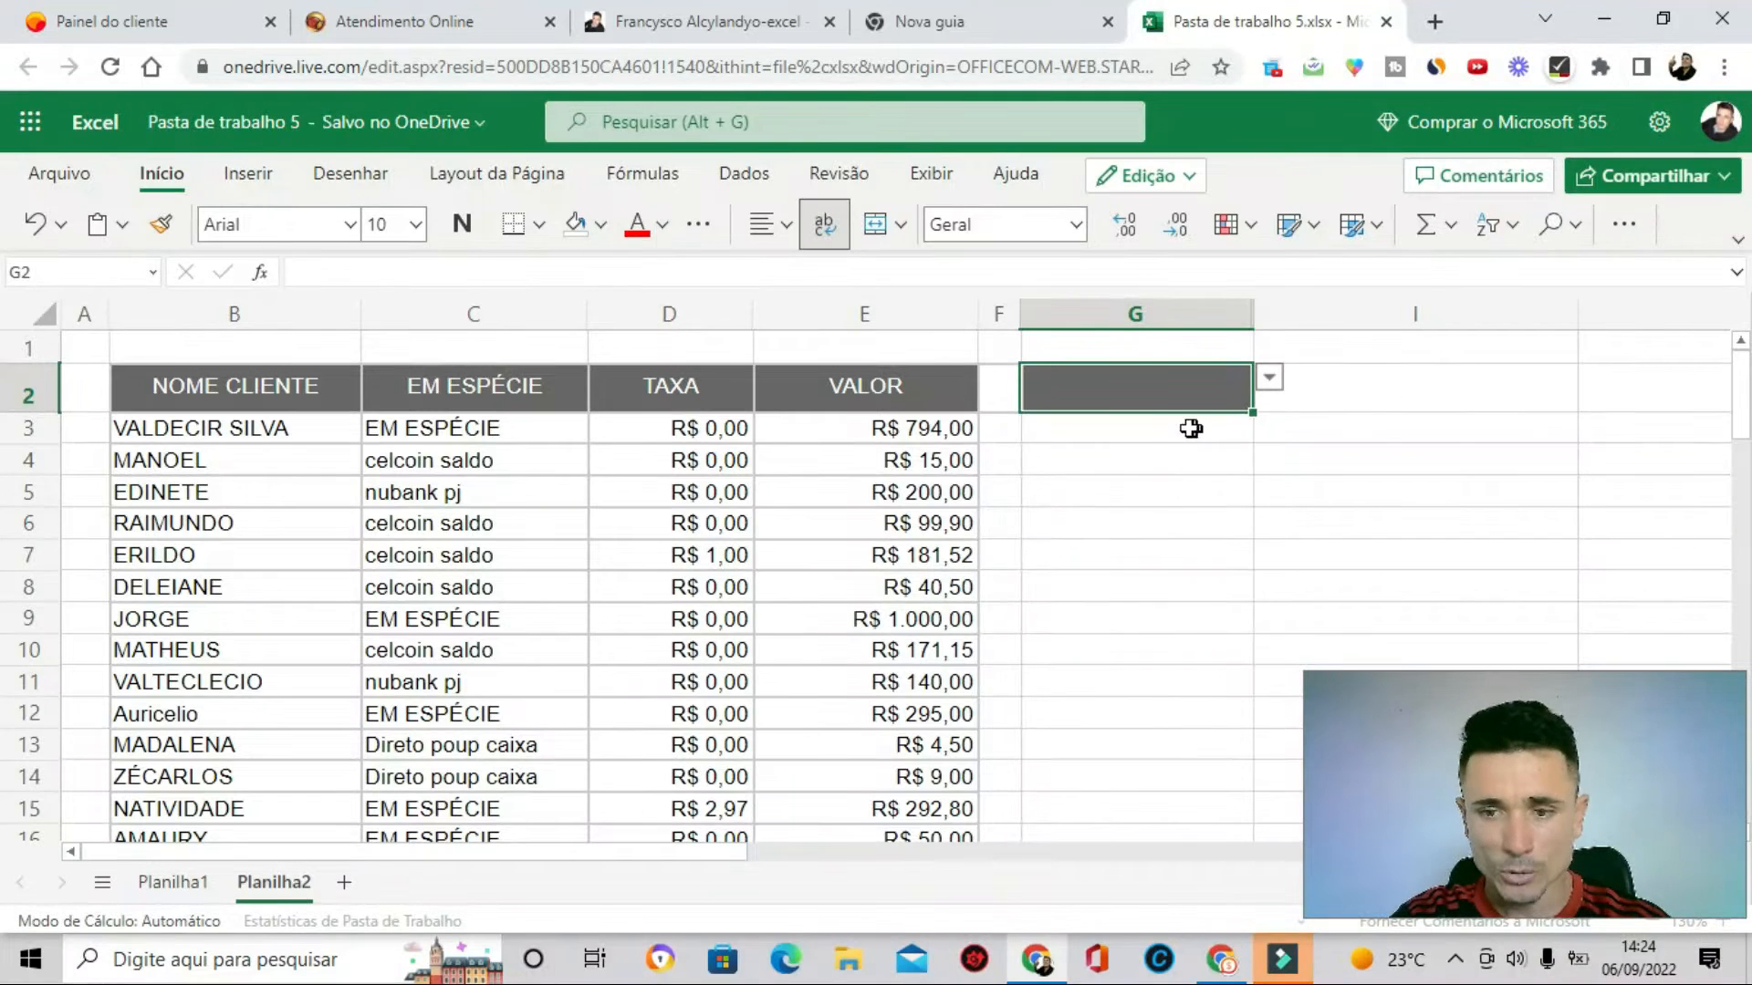
# - Pick EDINETE from the client dropdown list in G2
pyautogui.doubleClick(1212, 390)
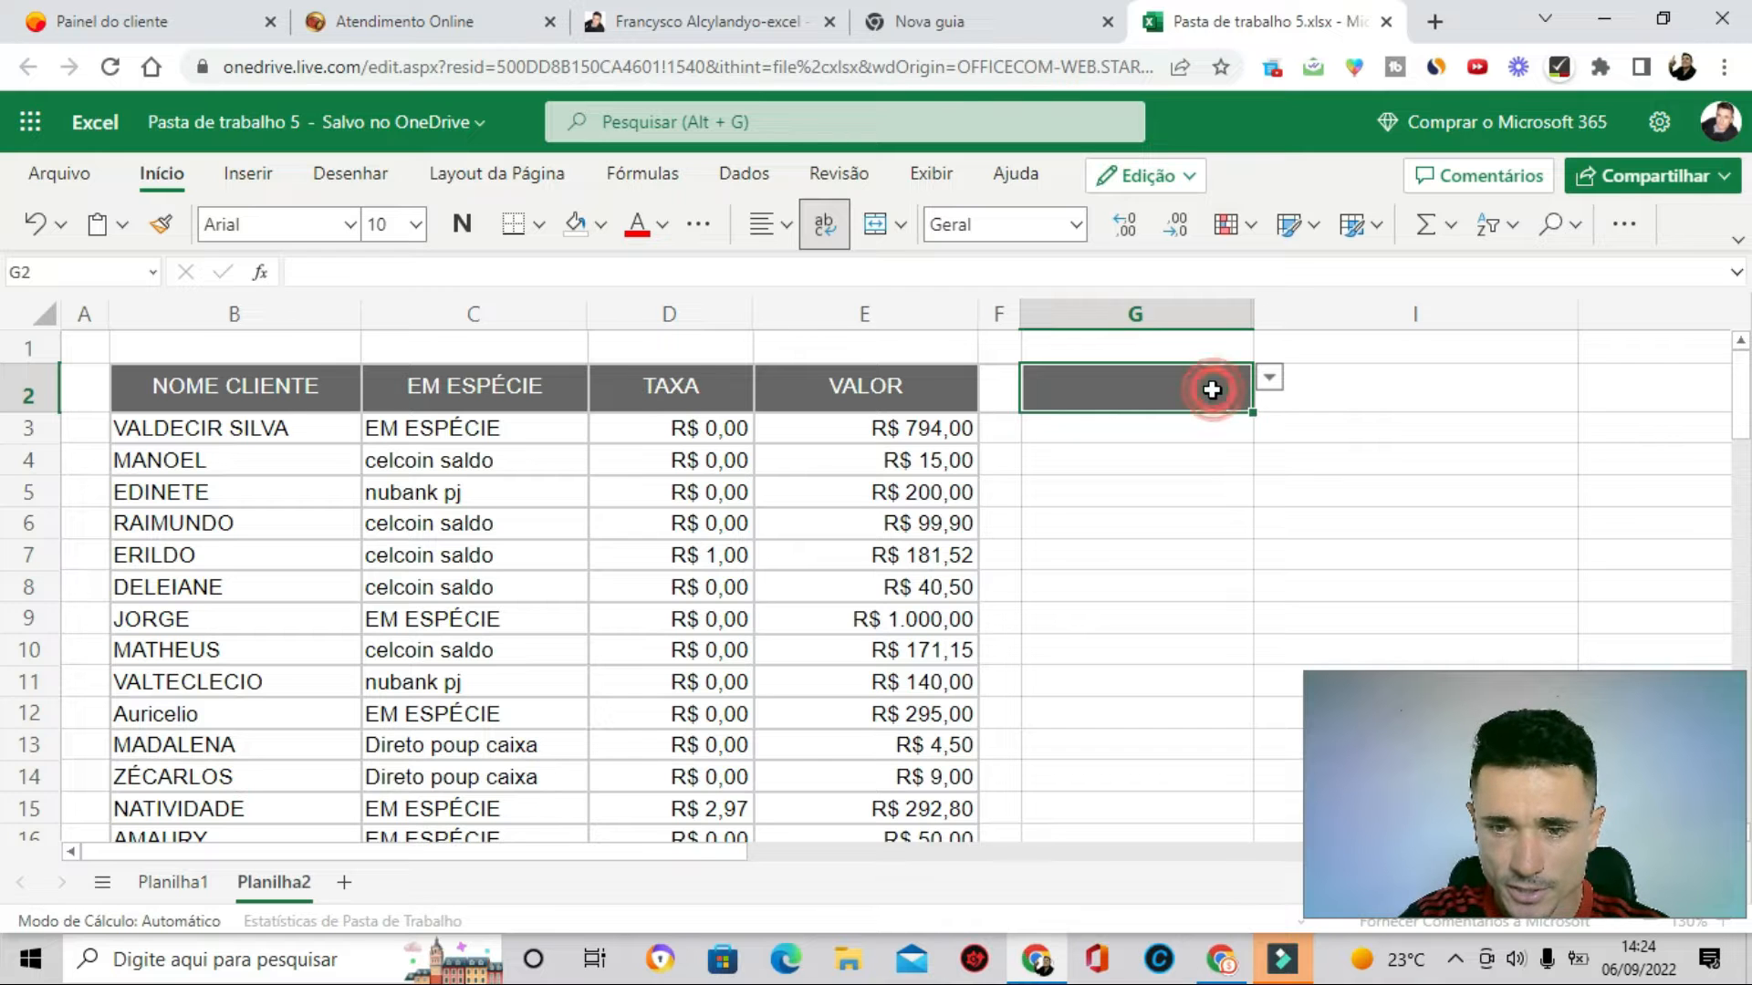
pyautogui.click(1095, 515)
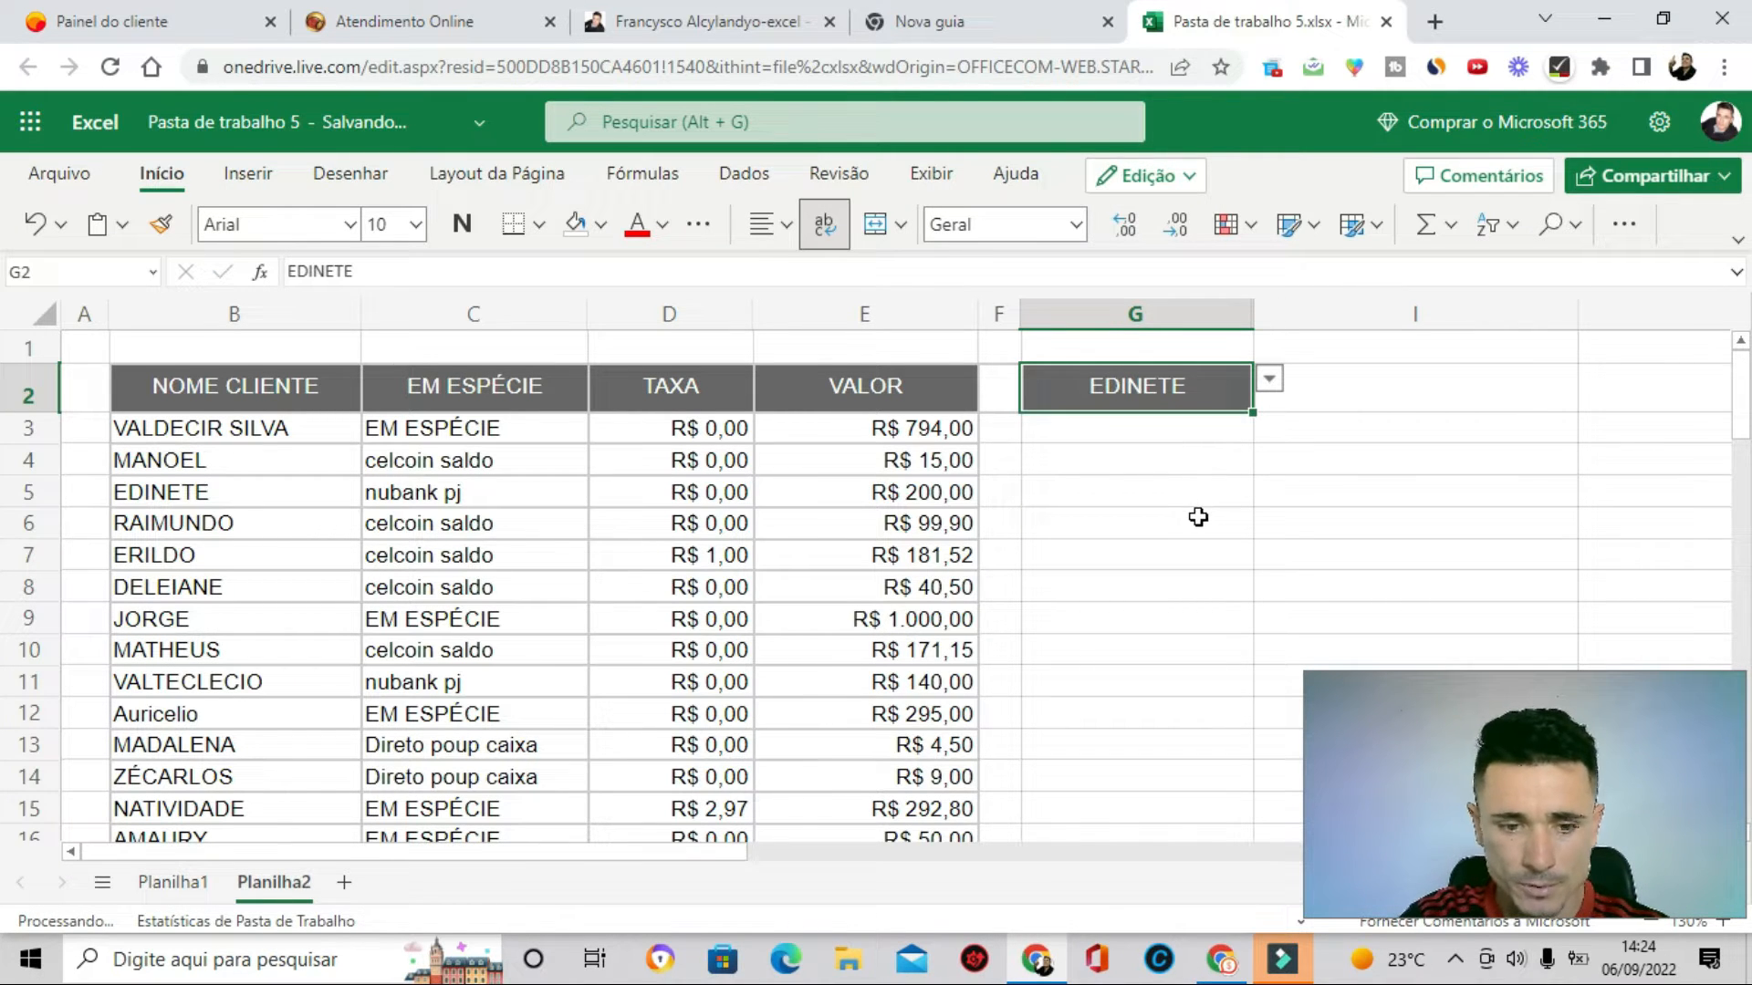
# - Switch to Planilha1 and browse the client name list in column B
pyautogui.click(175, 882)
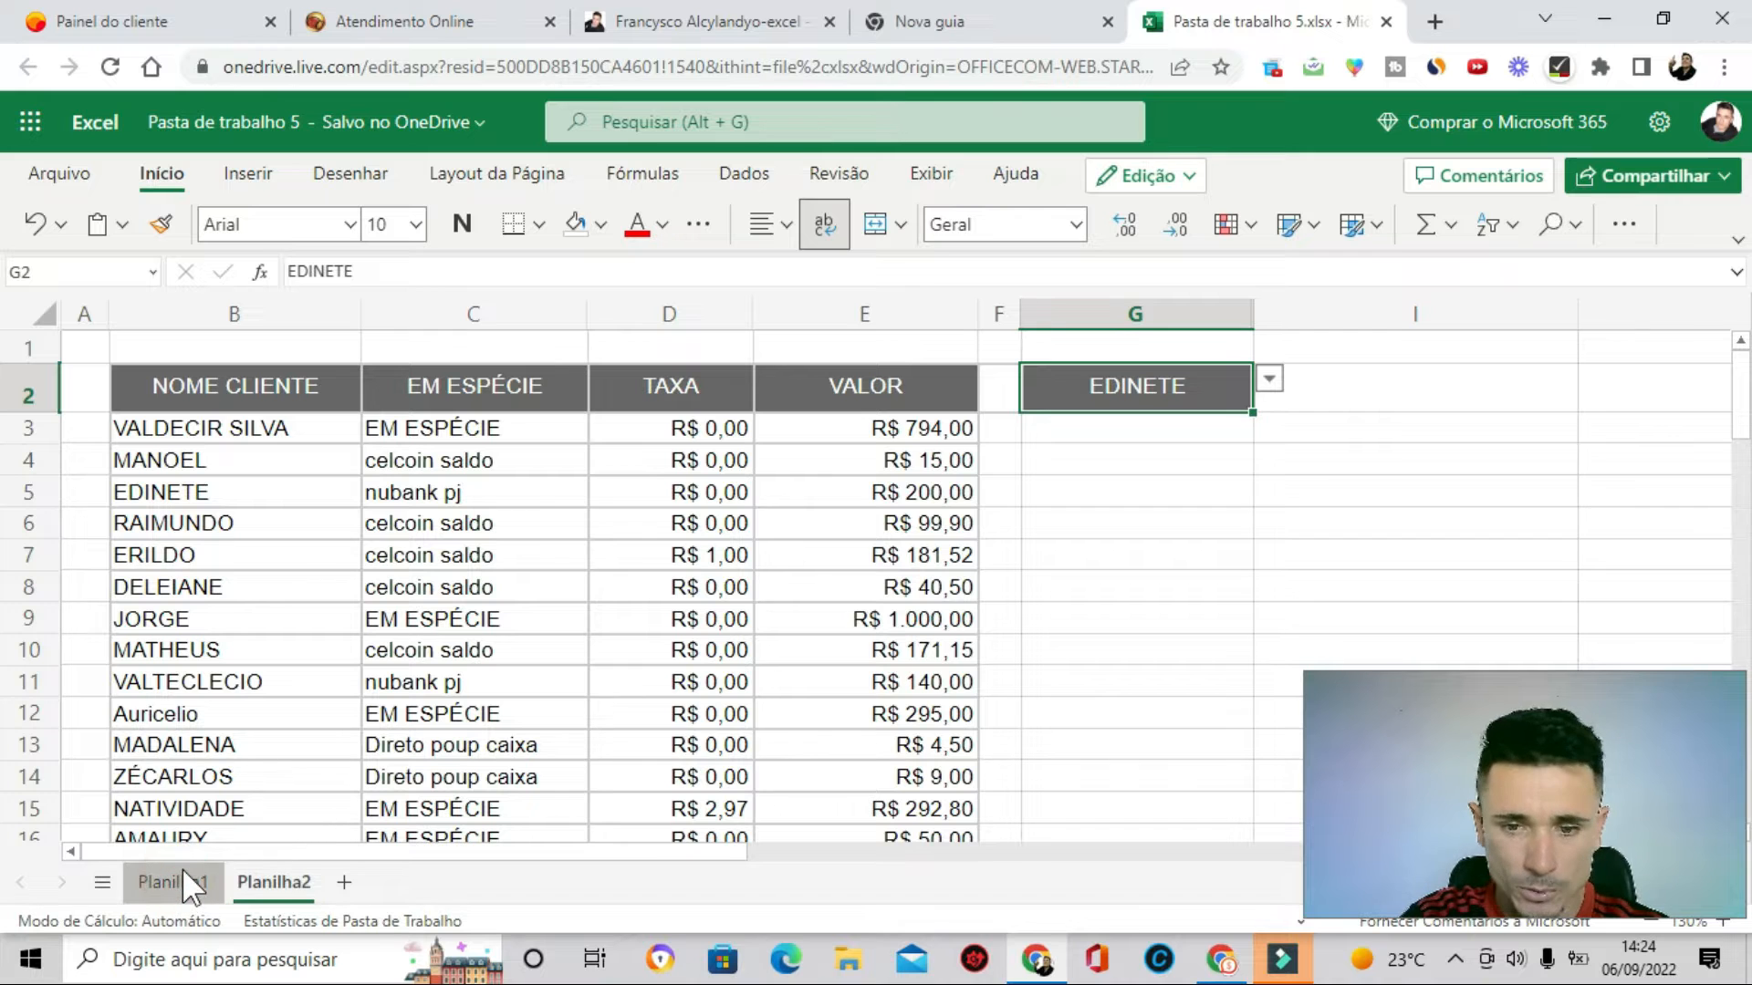
pyautogui.click(997, 554)
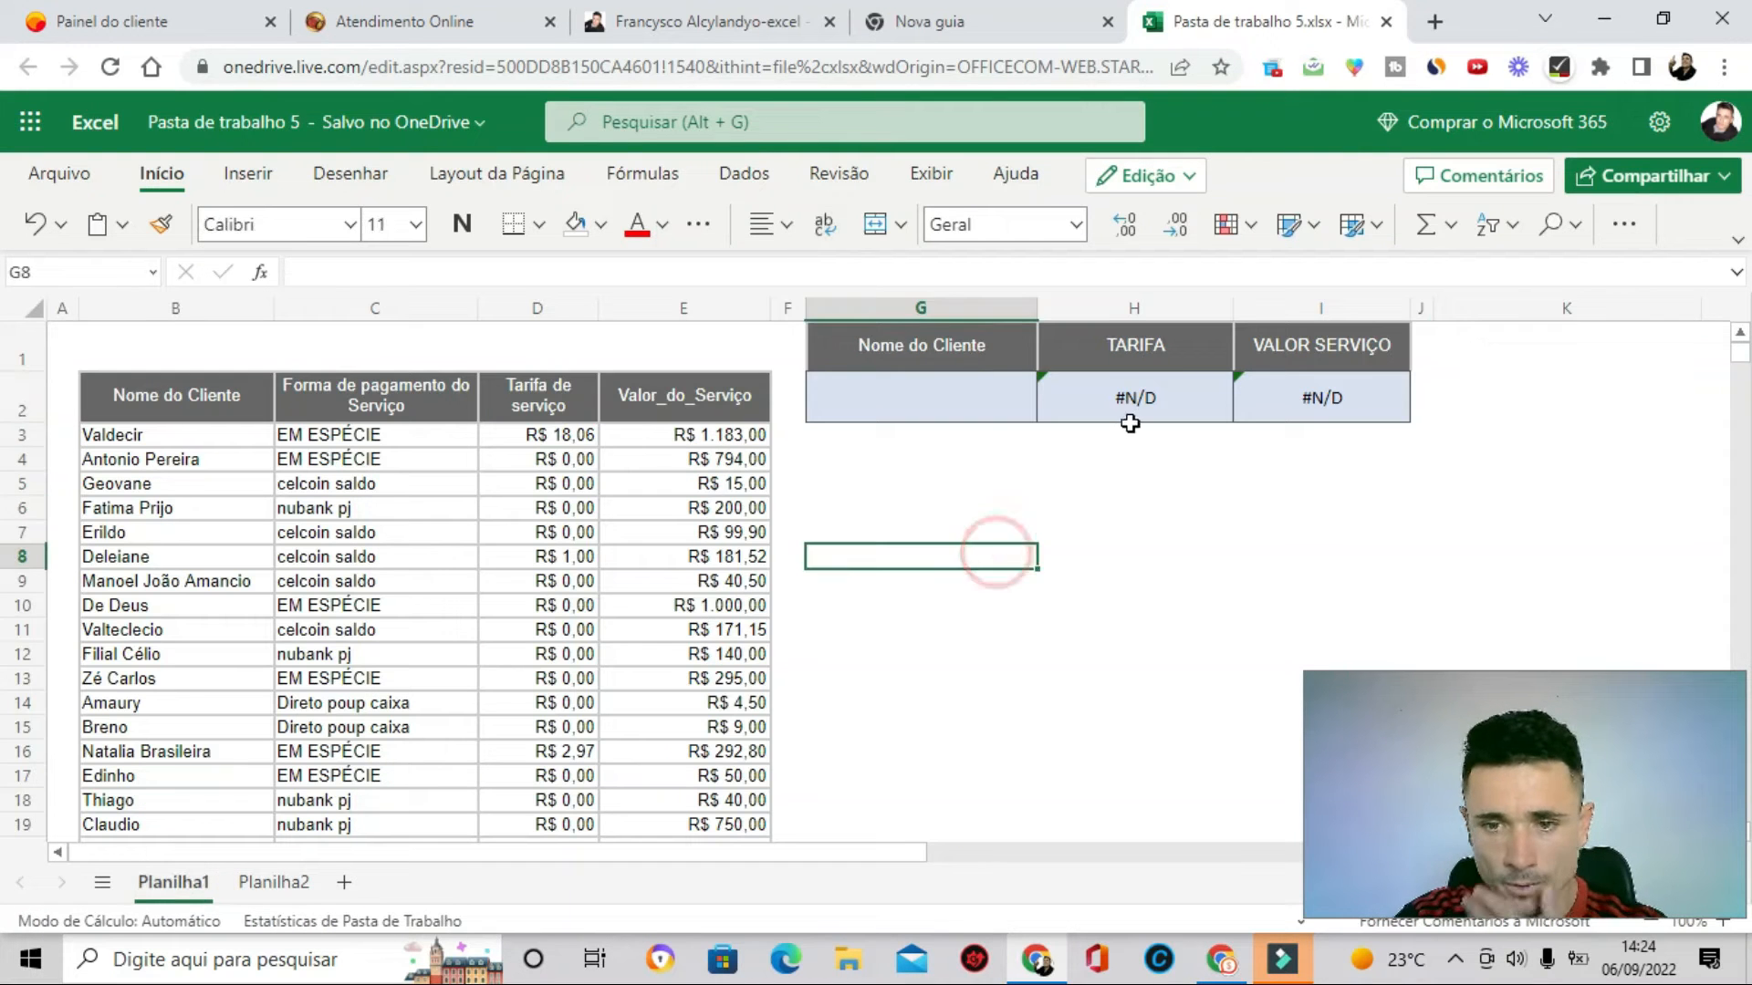
pyautogui.click(1128, 404)
pyautogui.click(960, 411)
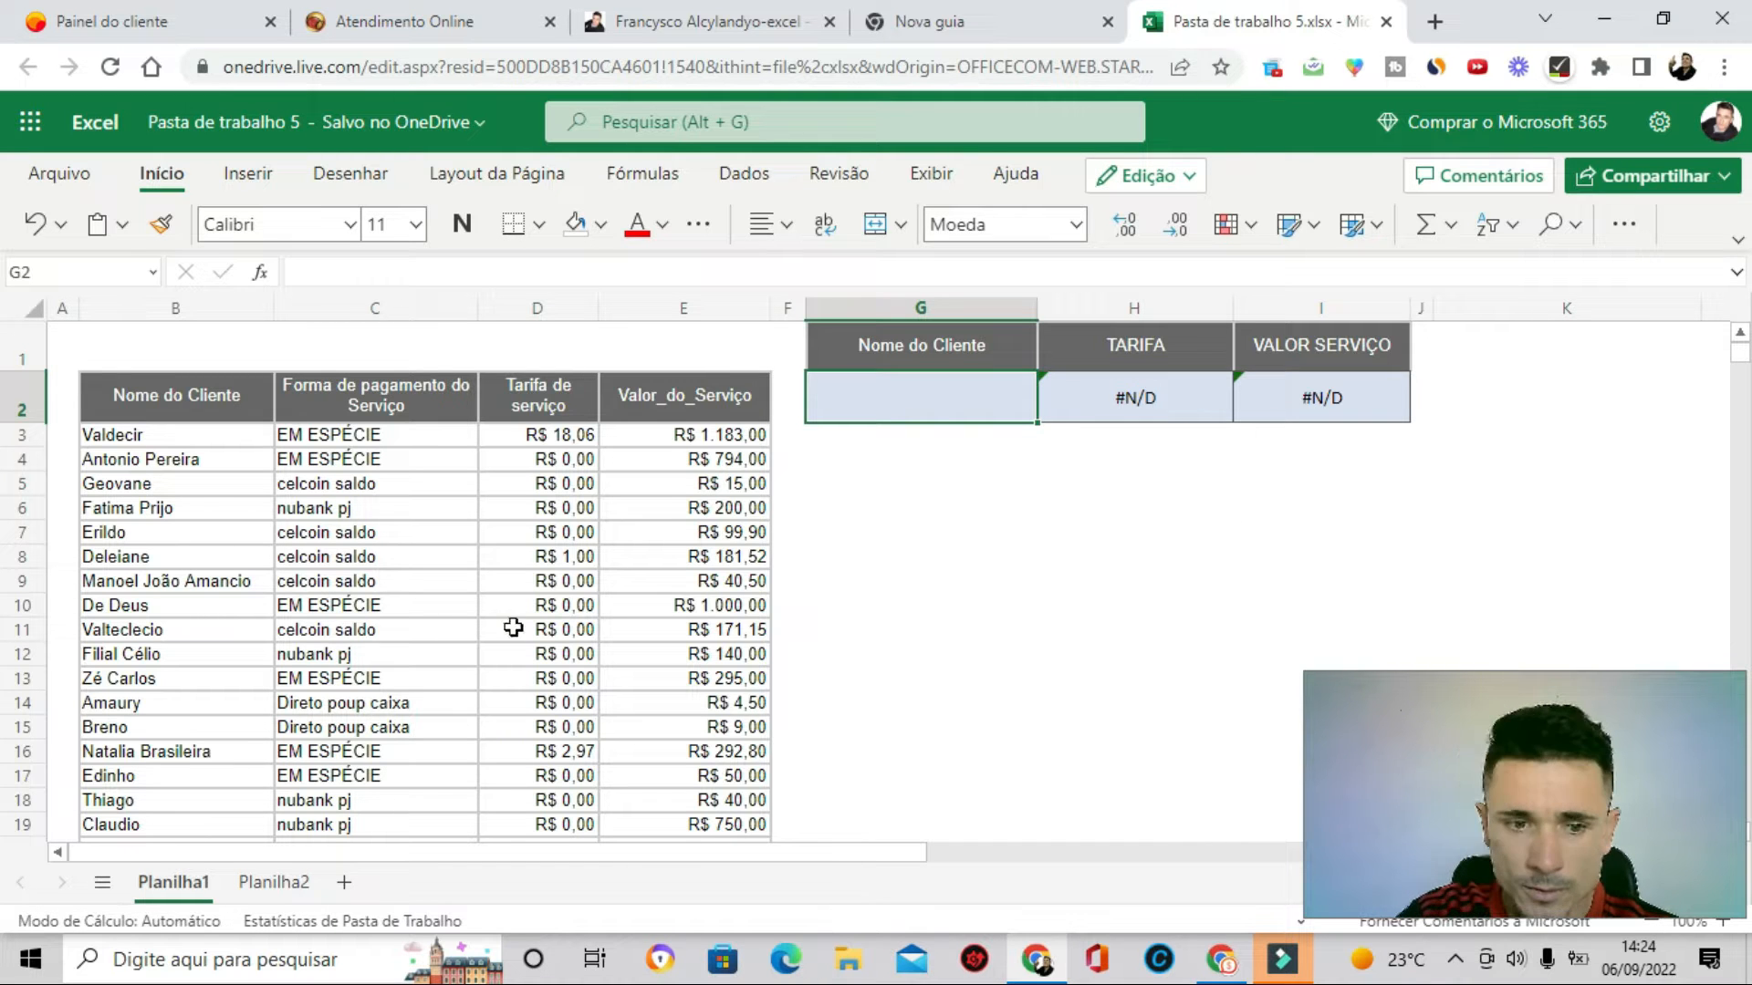
pyautogui.scroll(-11, 183, 497)
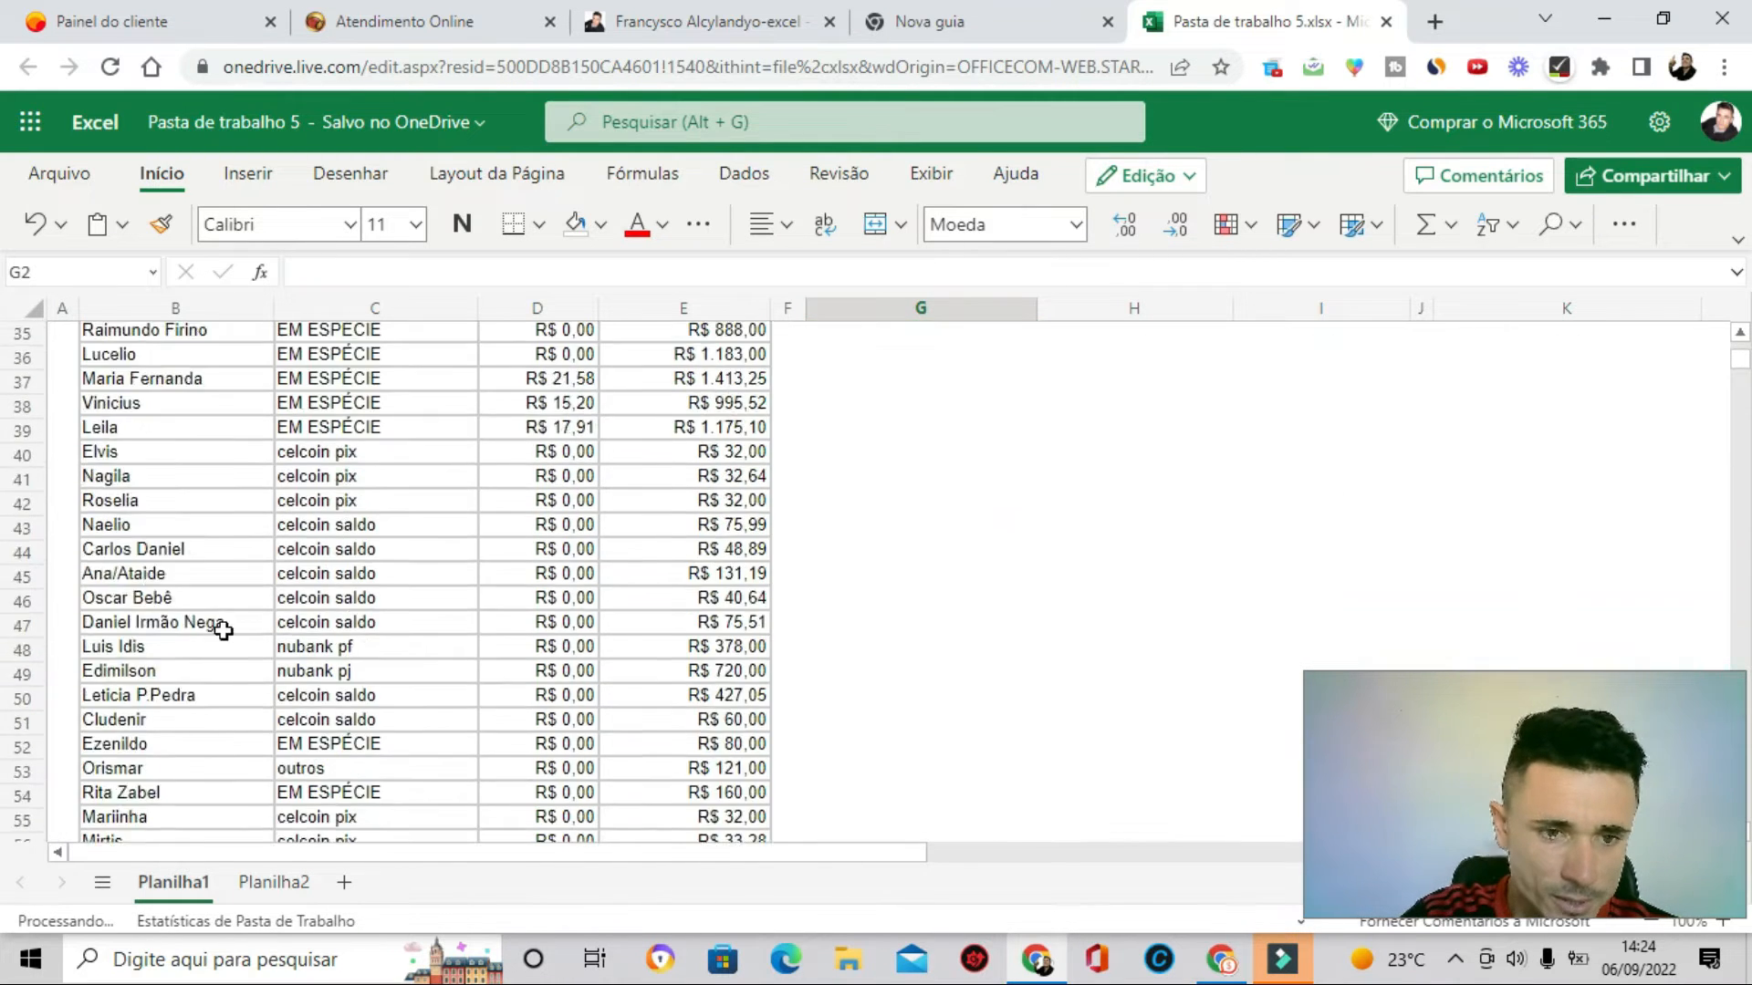
pyautogui.scroll(11, 224, 629)
pyautogui.moveTo(183, 420); pyautogui.dragTo(184, 582)
pyautogui.scroll(8, 635, 713)
pyautogui.scroll(17, 635, 713)
pyautogui.click(926, 582)
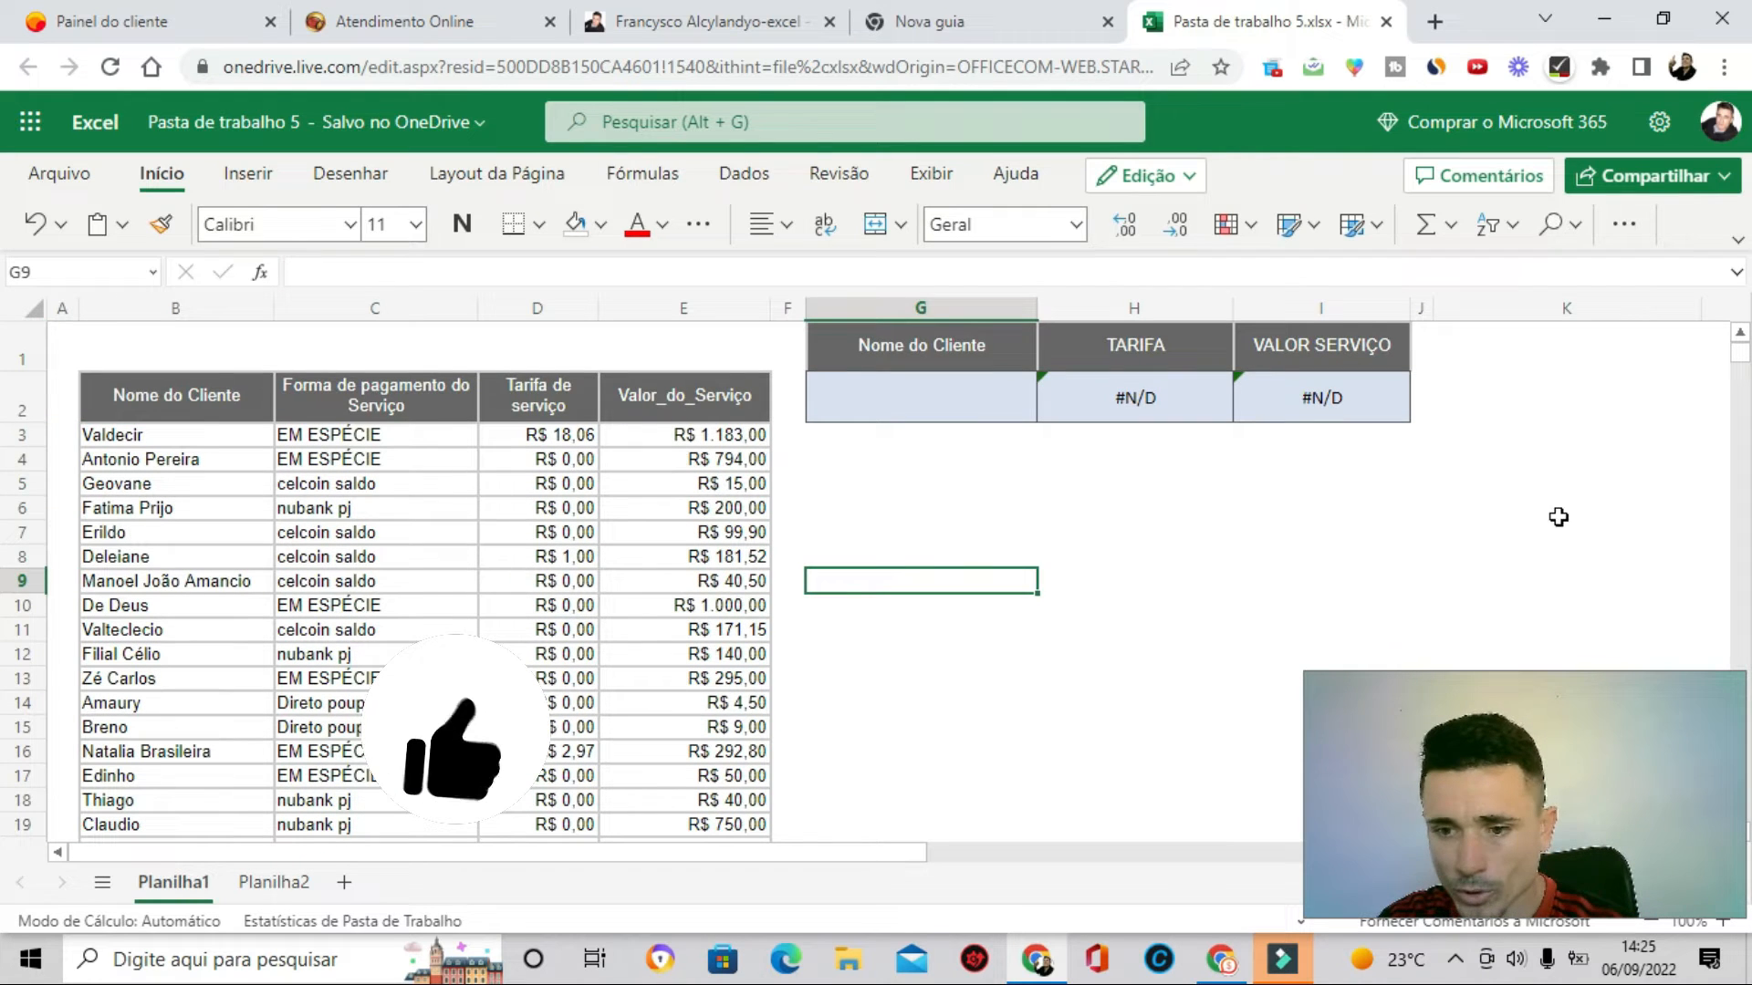
# - Enter the search letter a in cell K2
pyautogui.click(1505, 434)
pyautogui.click(1518, 504)
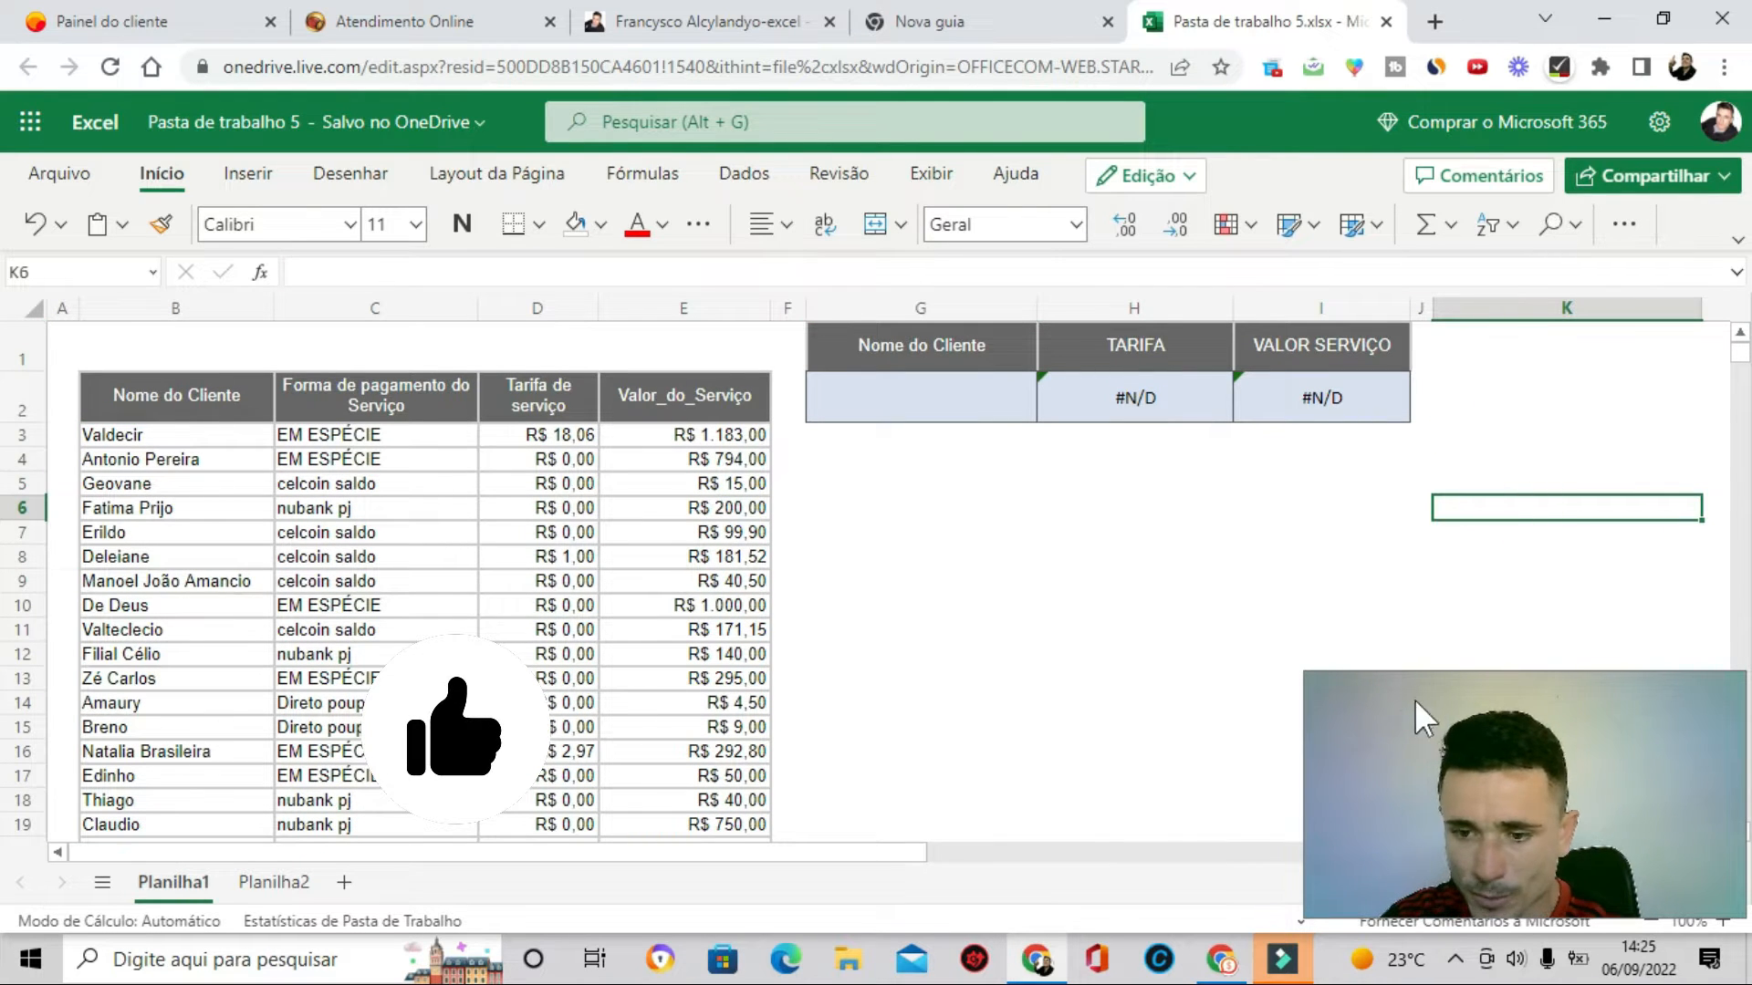
pyautogui.click(1536, 428)
pyautogui.click(1533, 410)
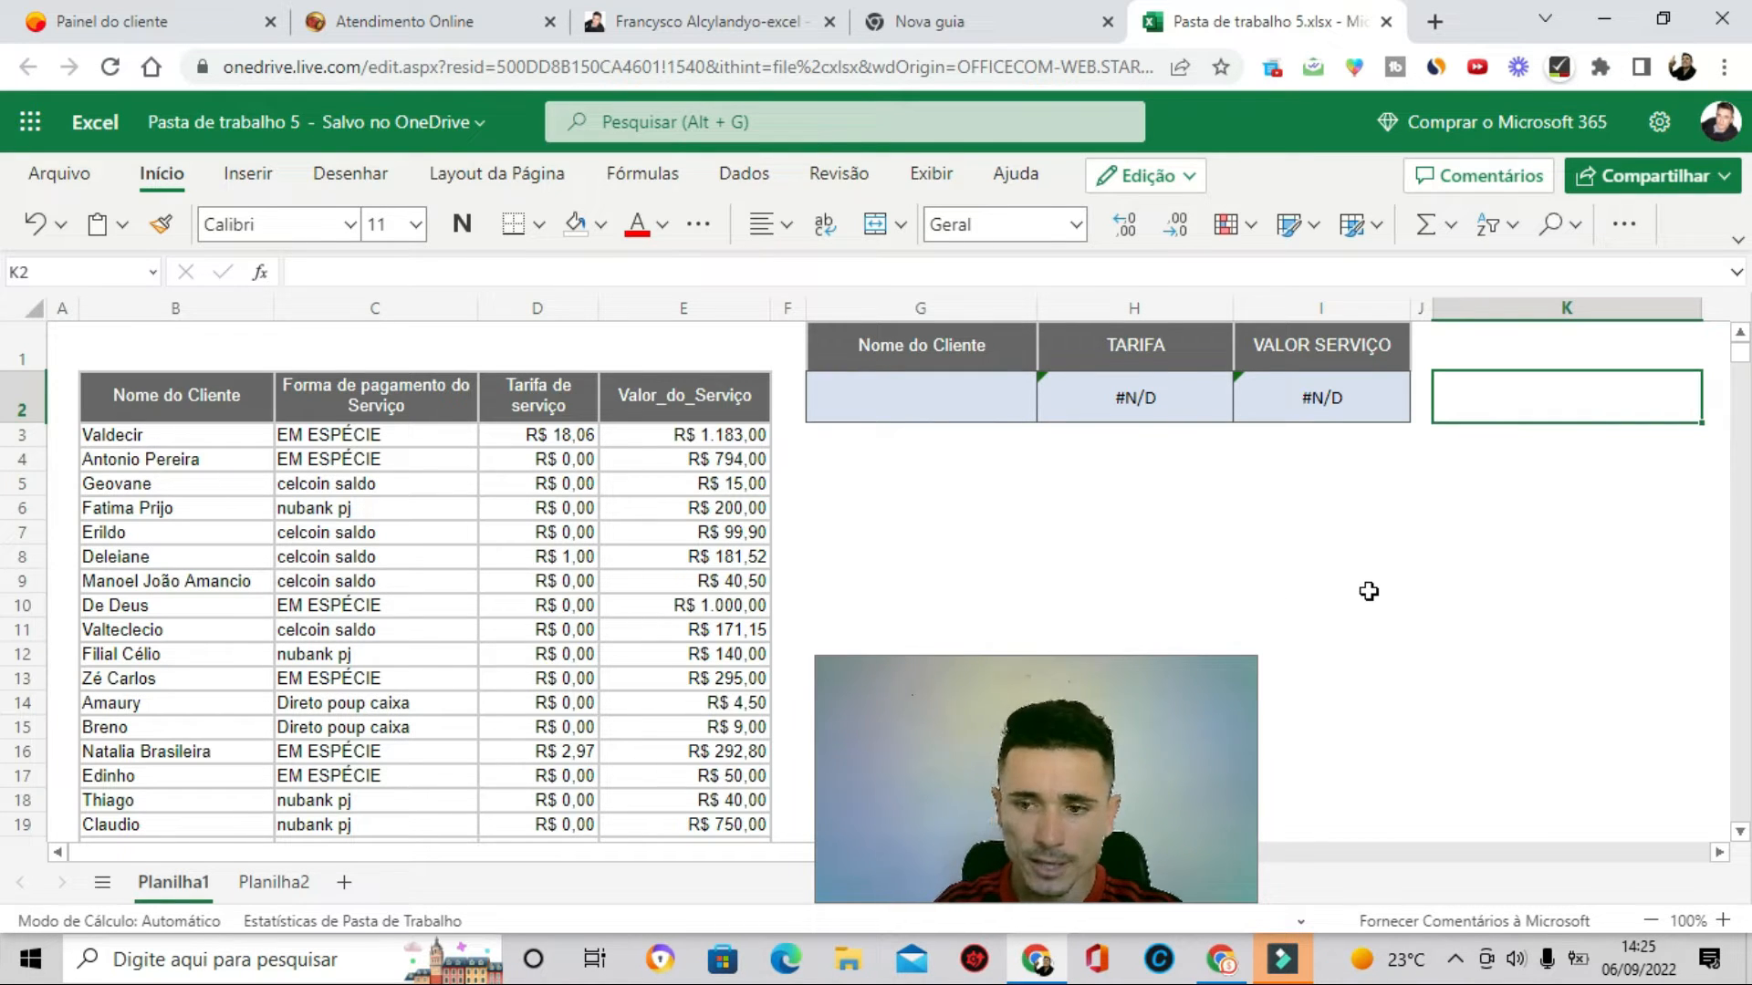
pyautogui.write('a')
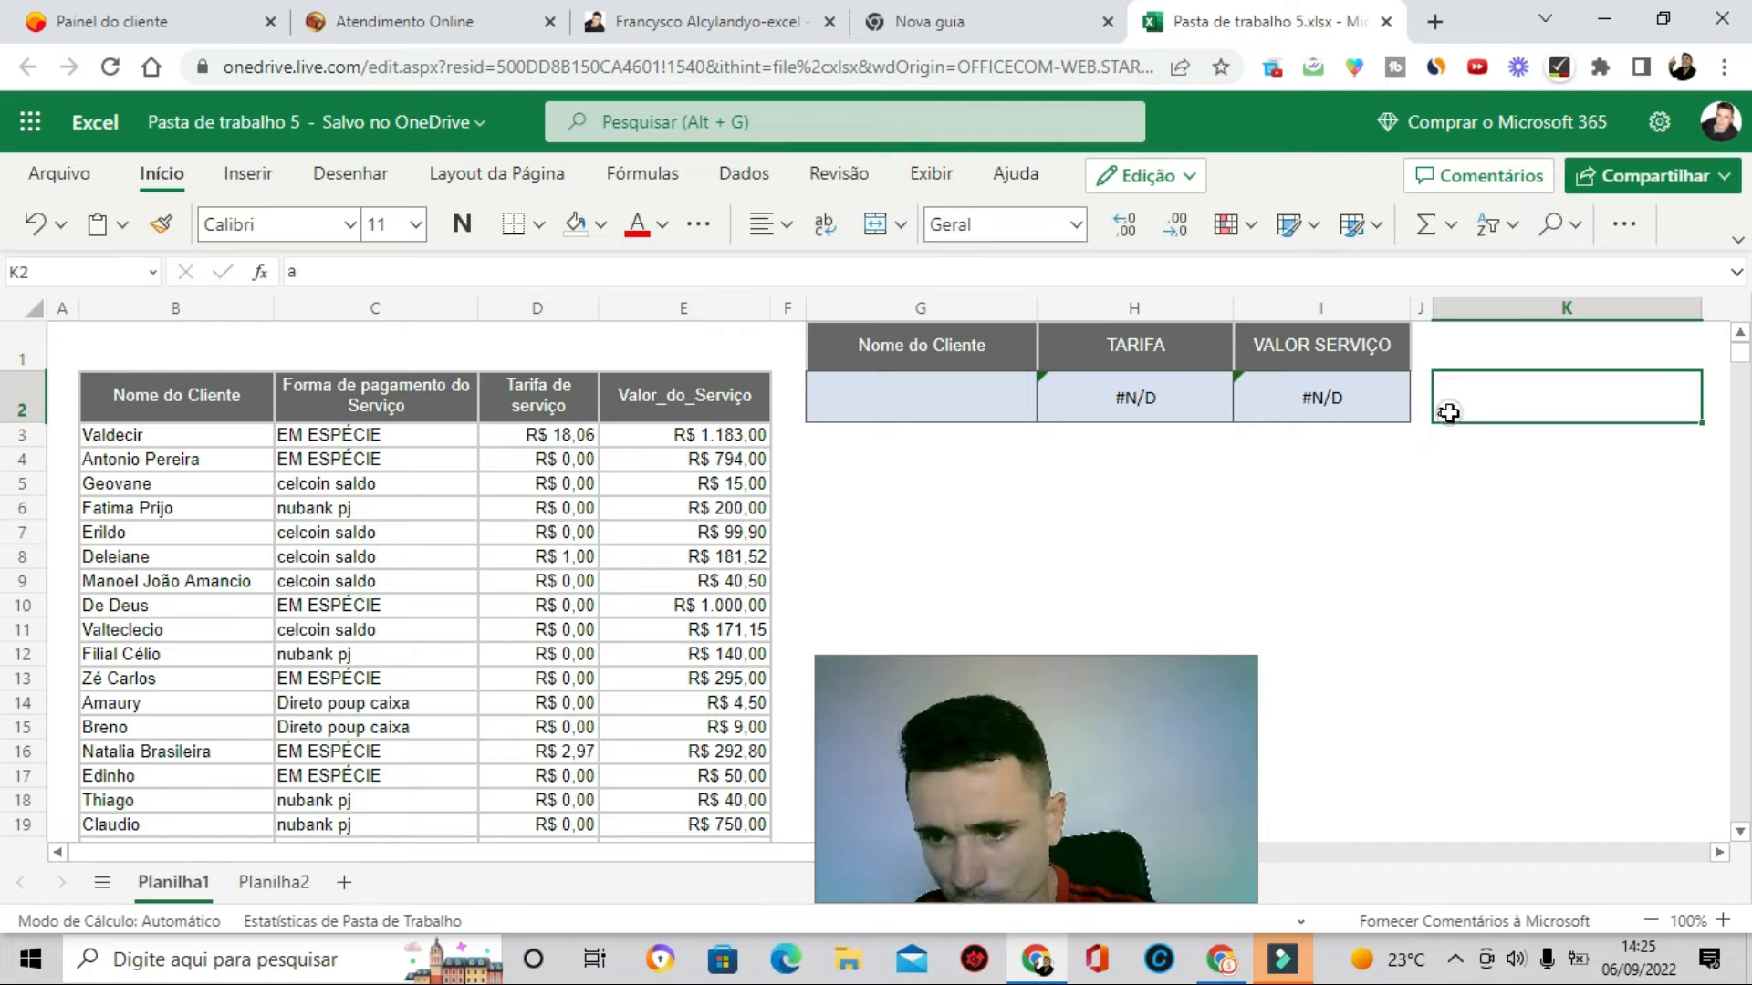
pyautogui.scroll(1, 1487, 484)
pyautogui.click(1499, 466)
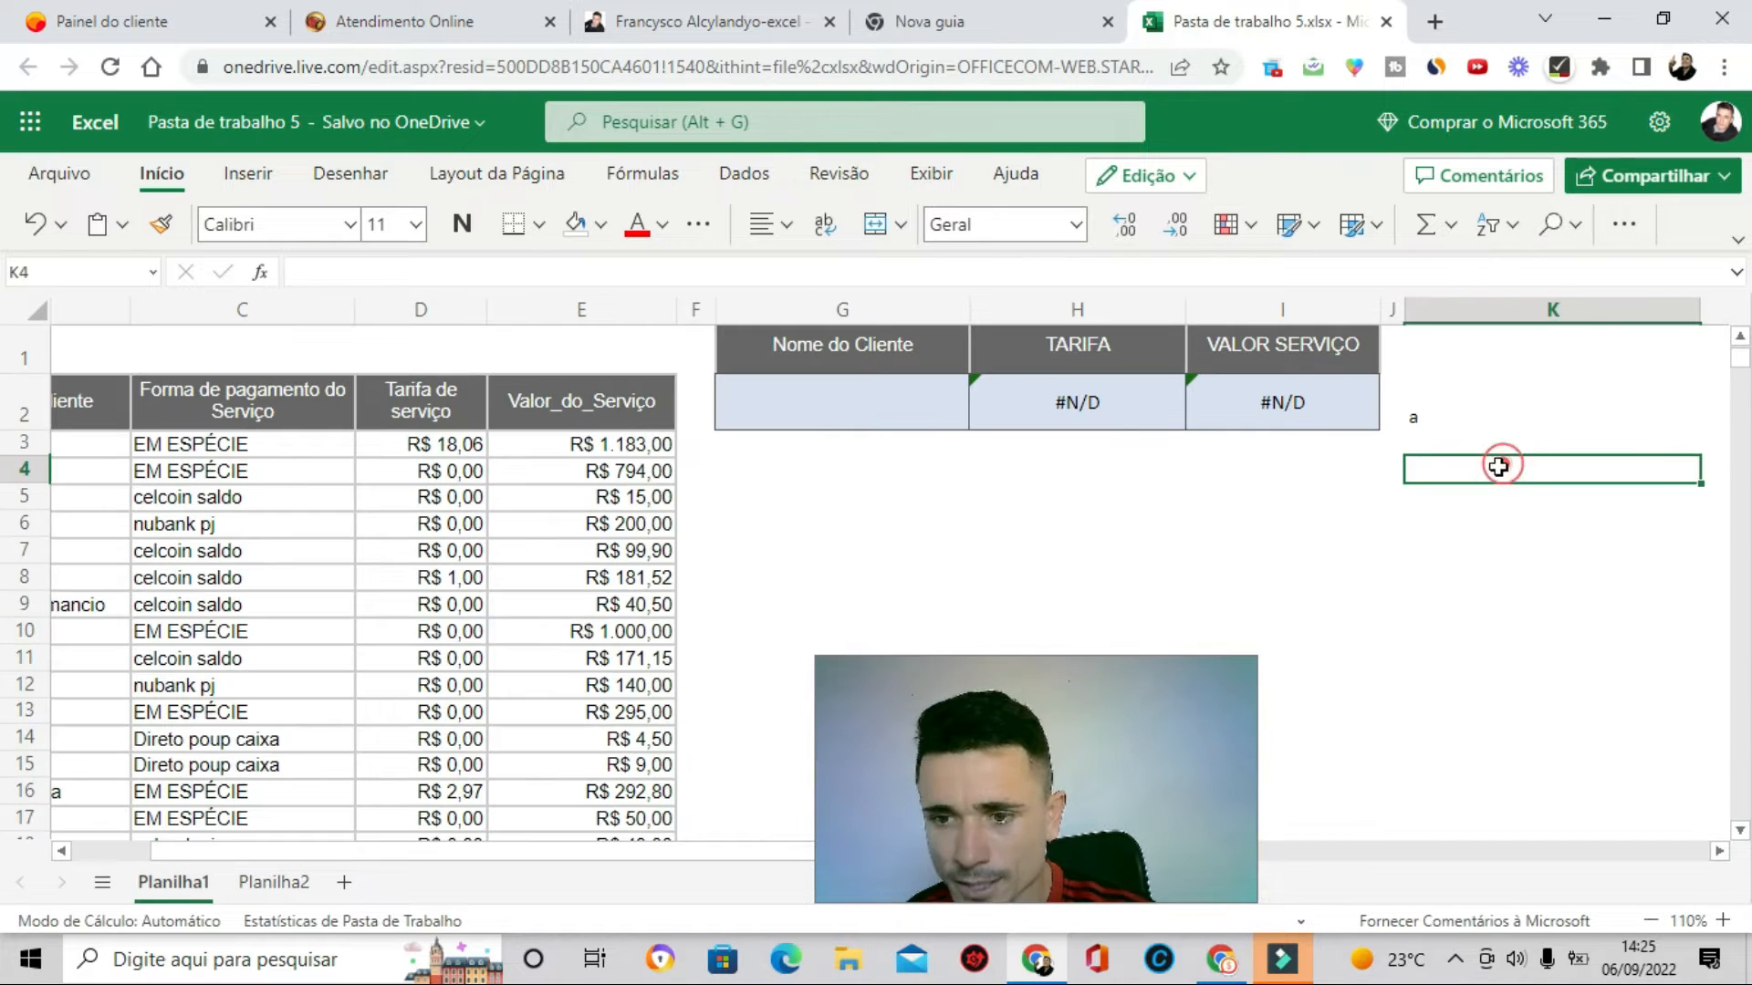
pyautogui.click(1482, 443)
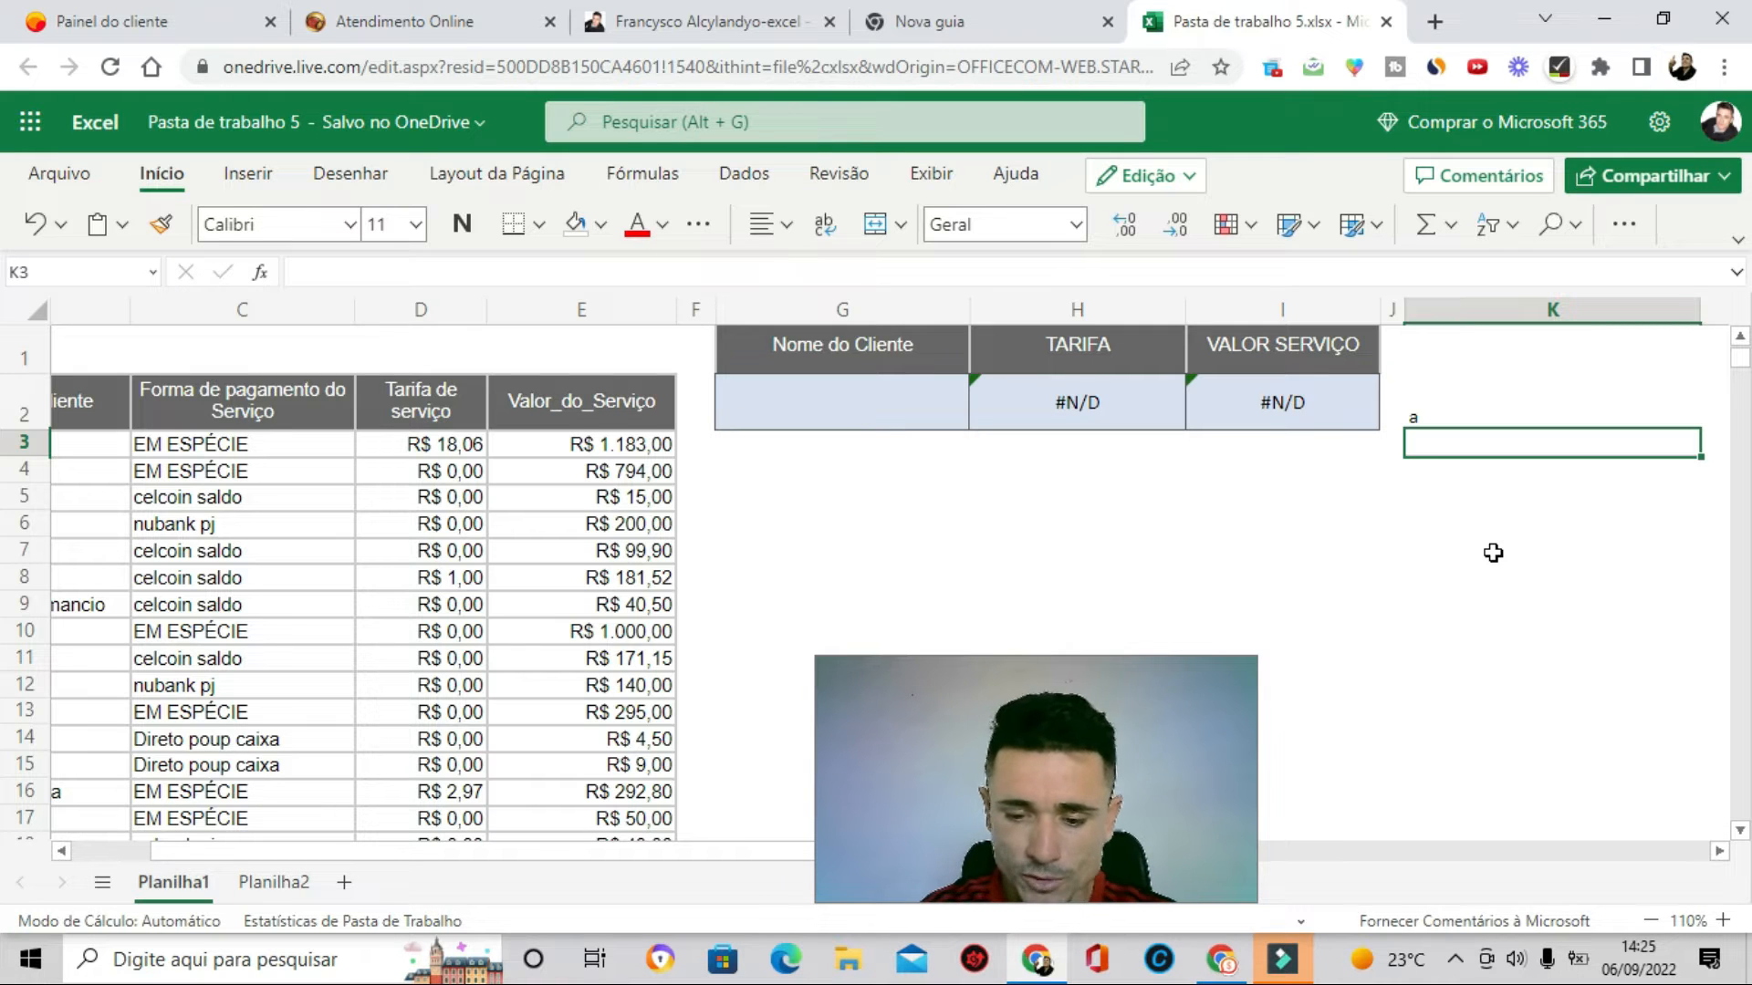
# - In K3 enter =PROCURAR(K2;B3:B84) to find the letter's position in every client name
pyautogui.write('=procu')
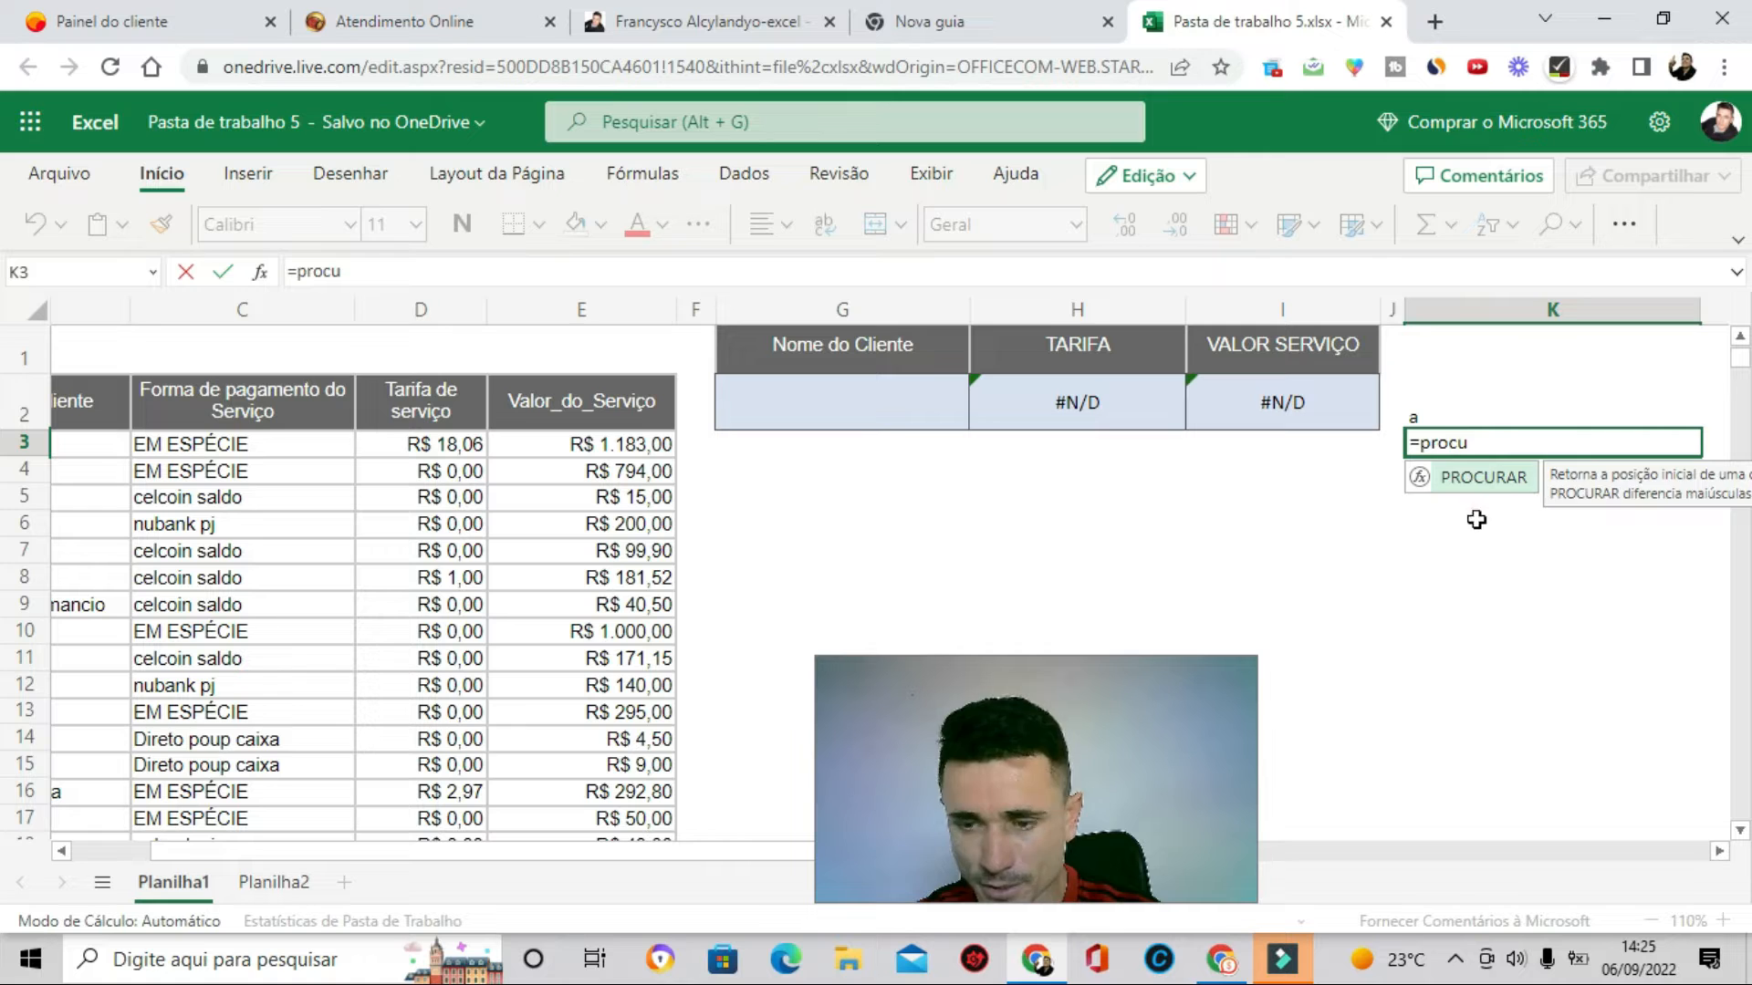
pyautogui.press('Tab')
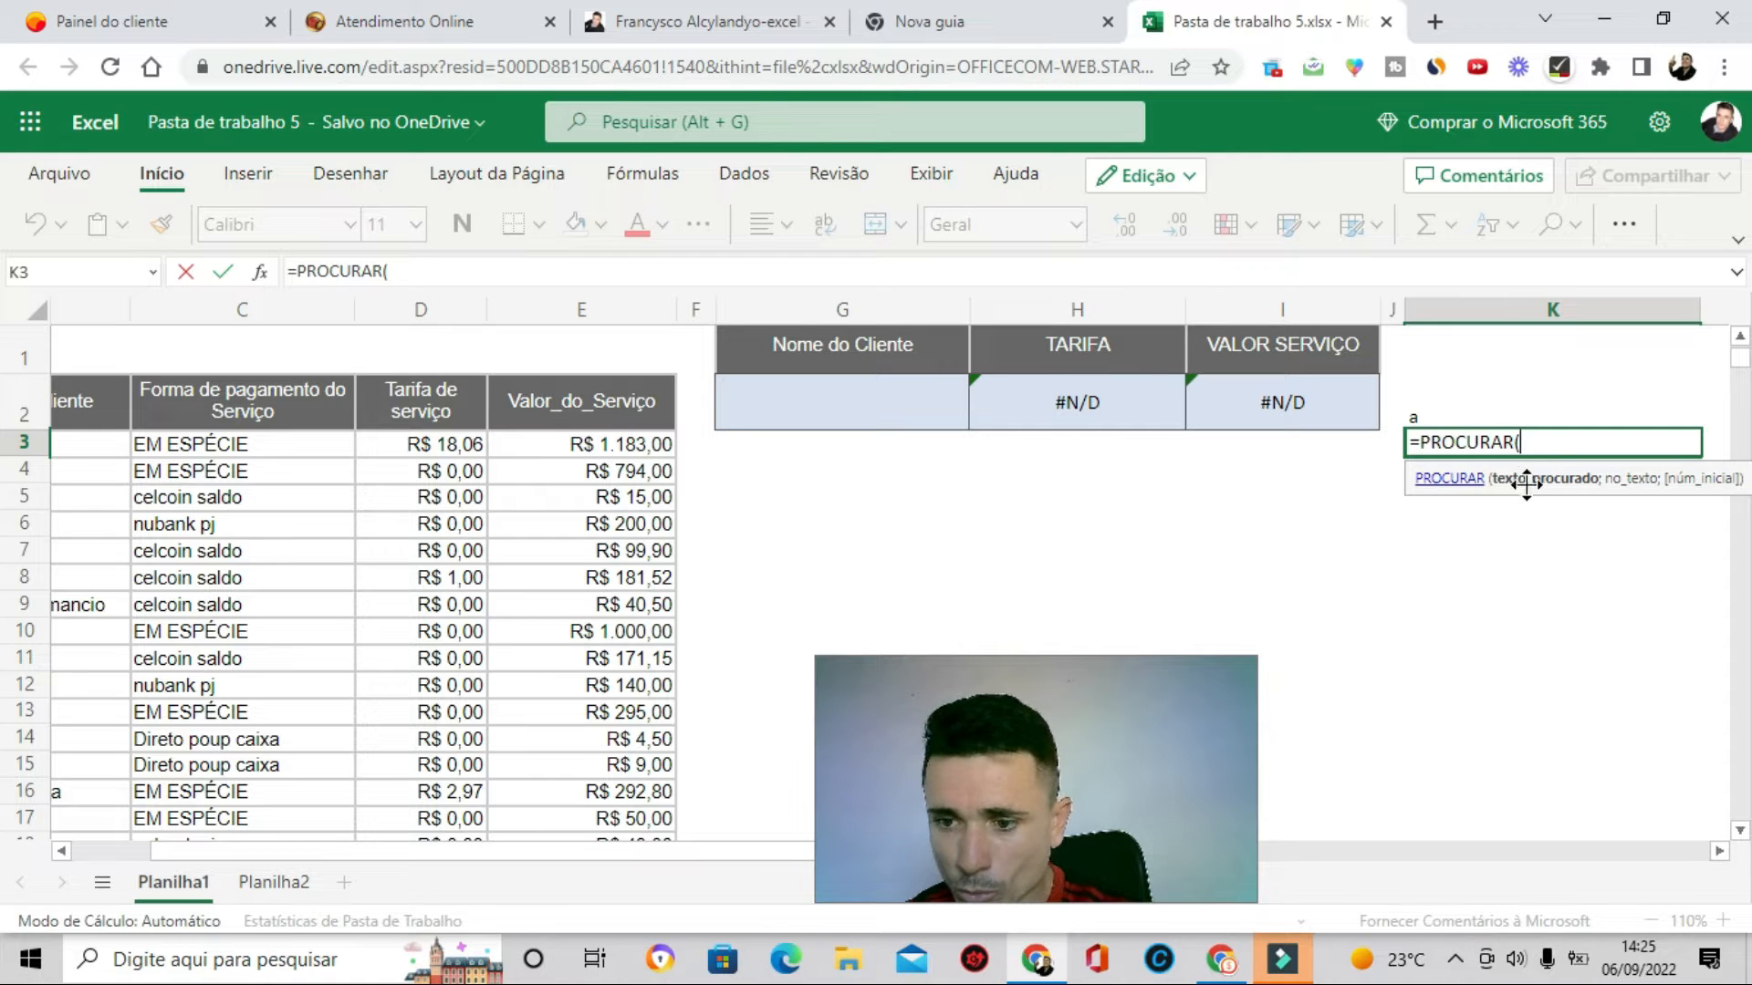
pyautogui.click(1448, 413)
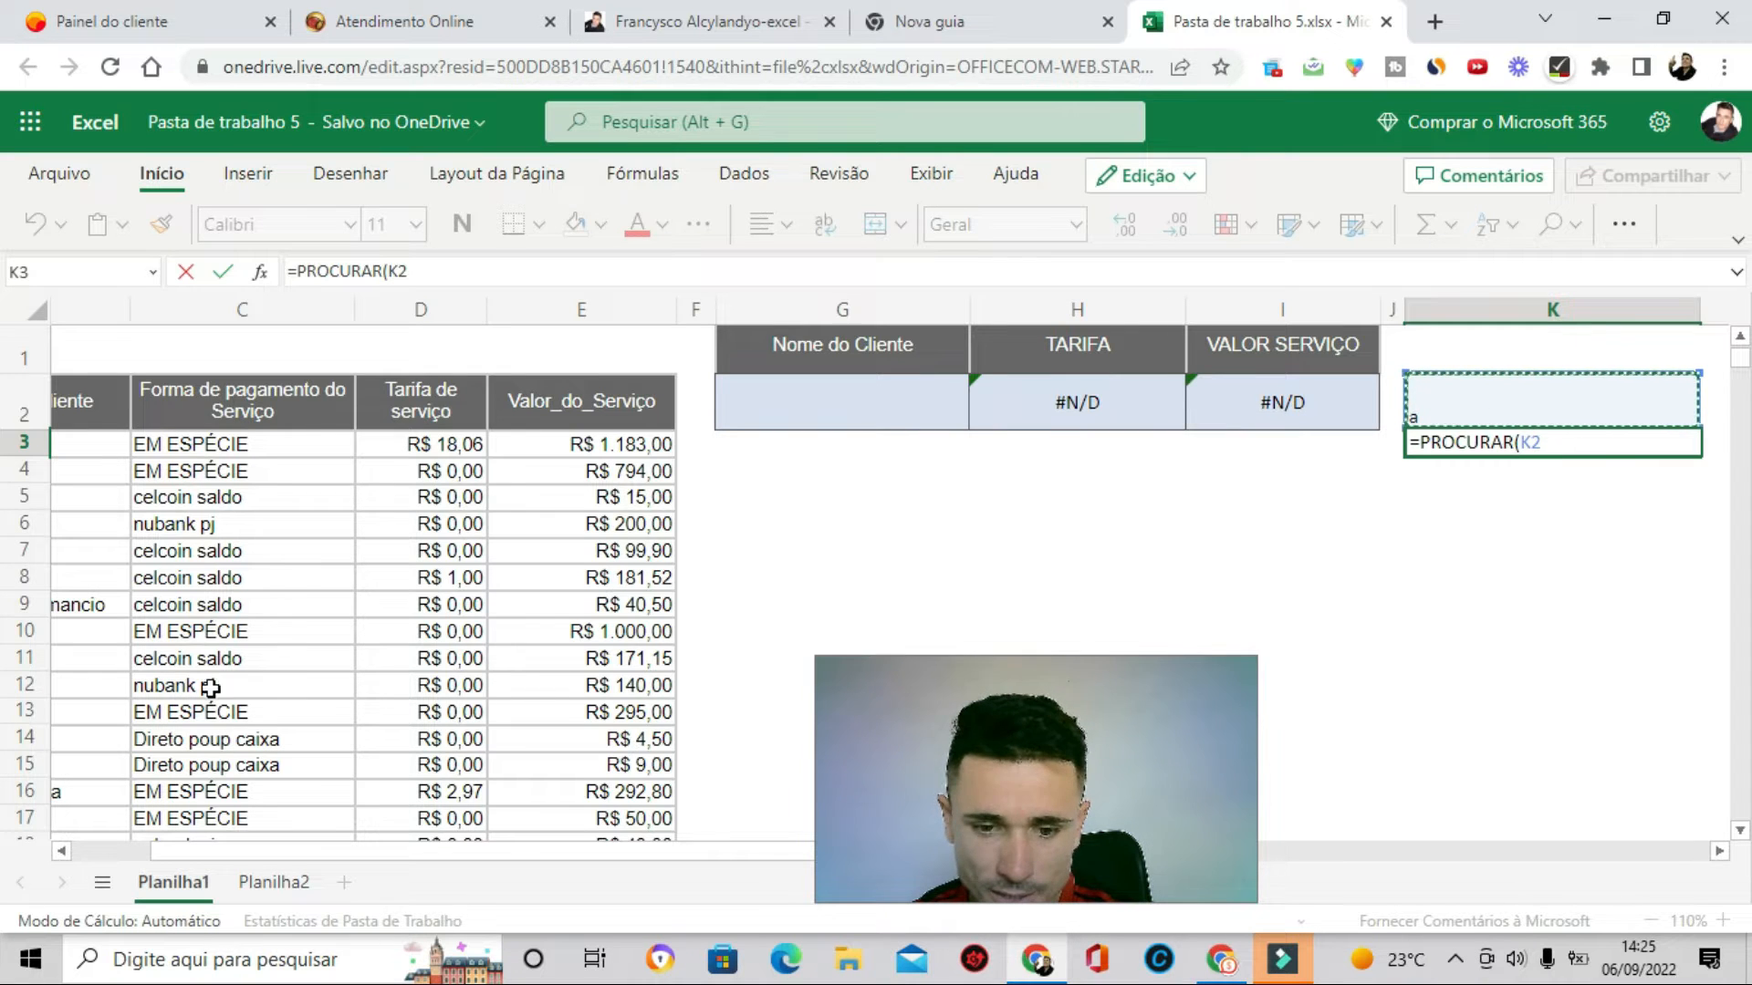
pyautogui.scroll(-1, 1545, 473)
pyautogui.write(';')
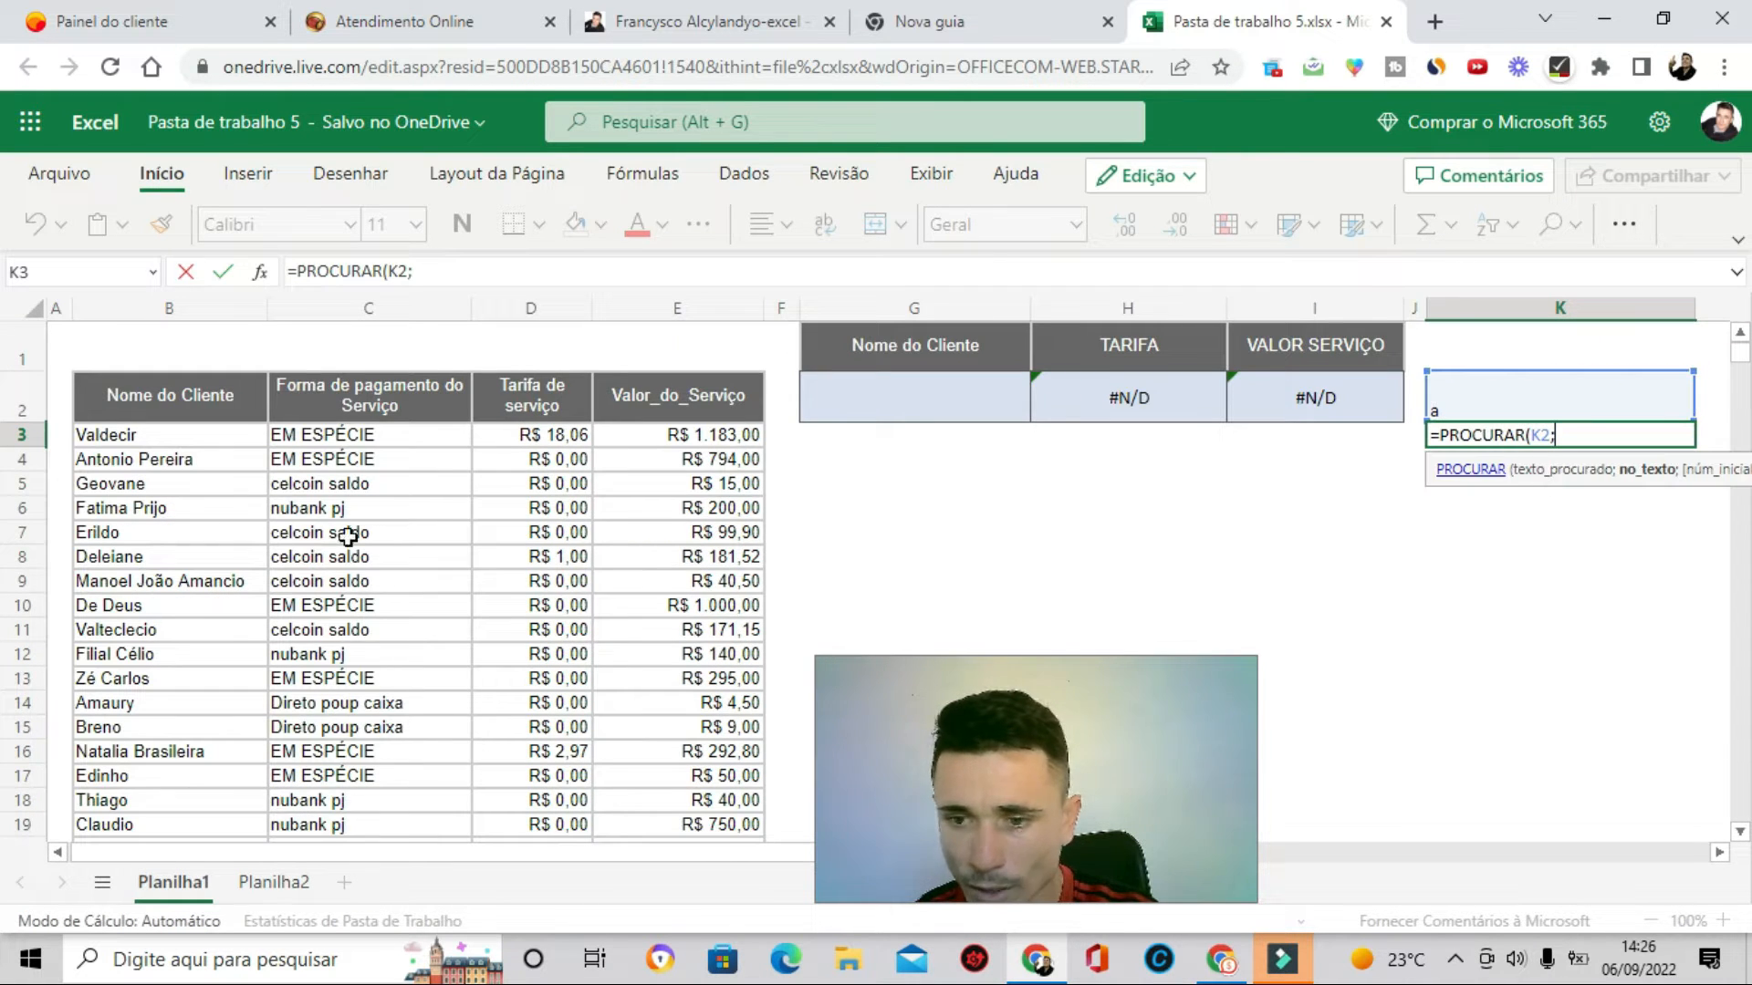
pyautogui.click(143, 438)
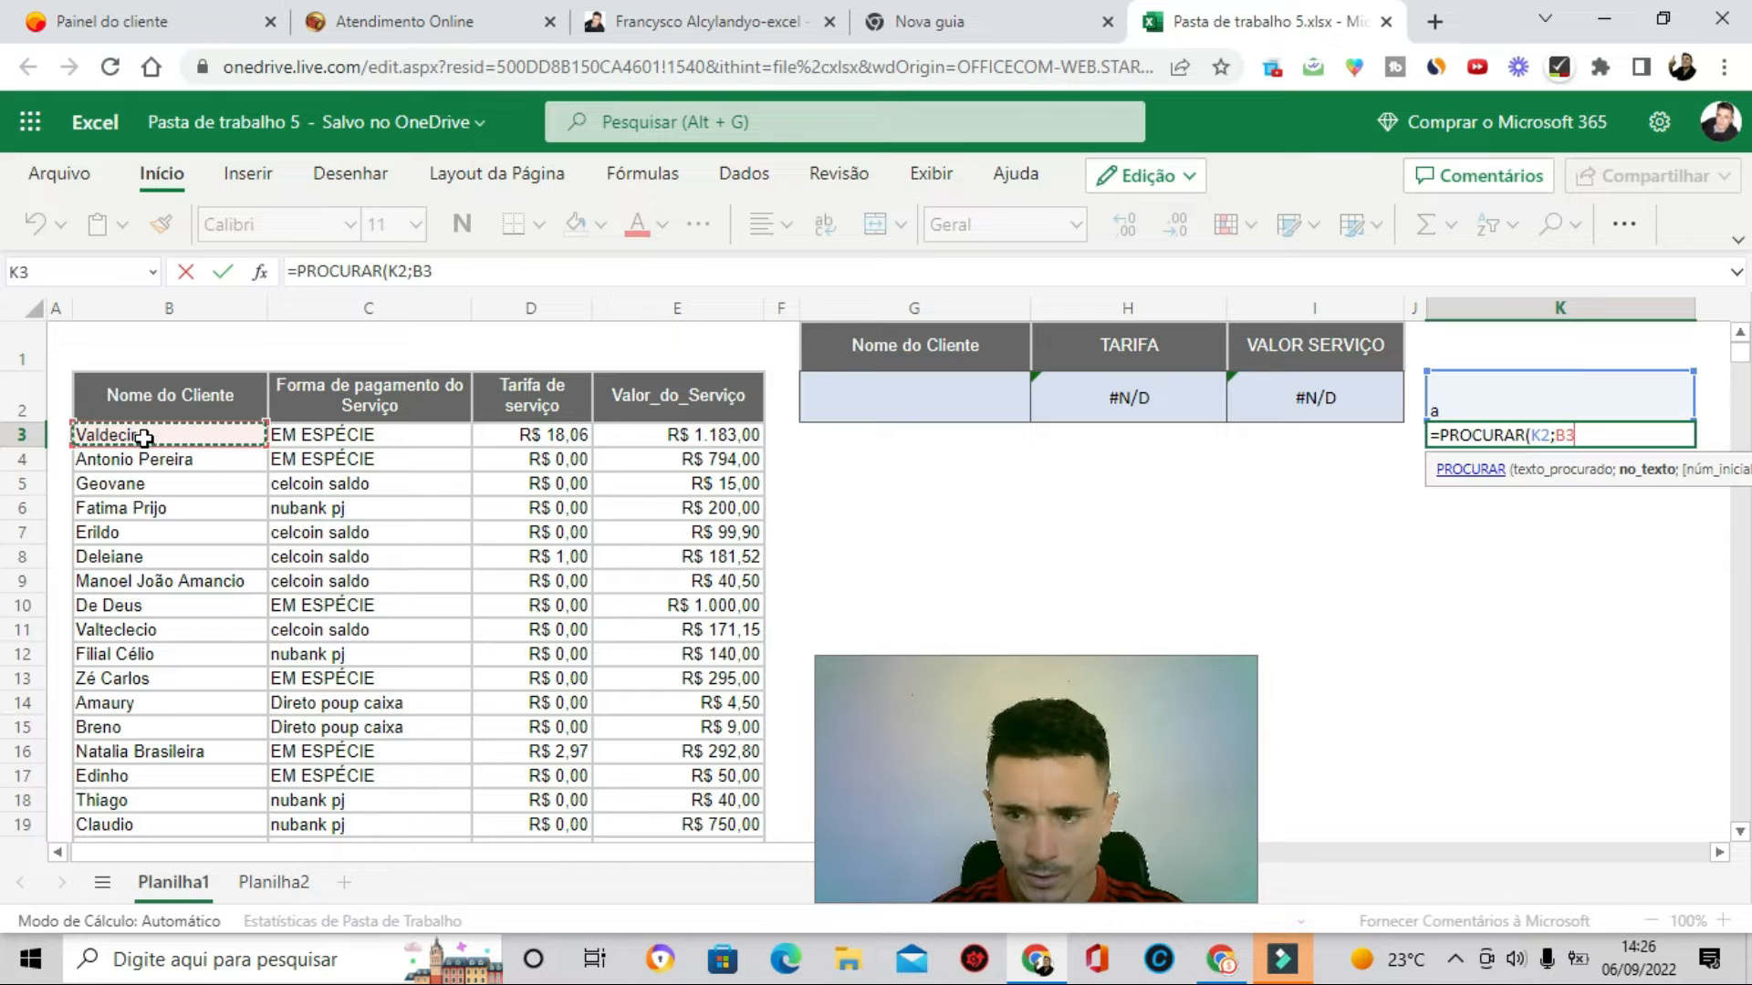
pyautogui.hotkey('ctrl', 'shift', 'Down')
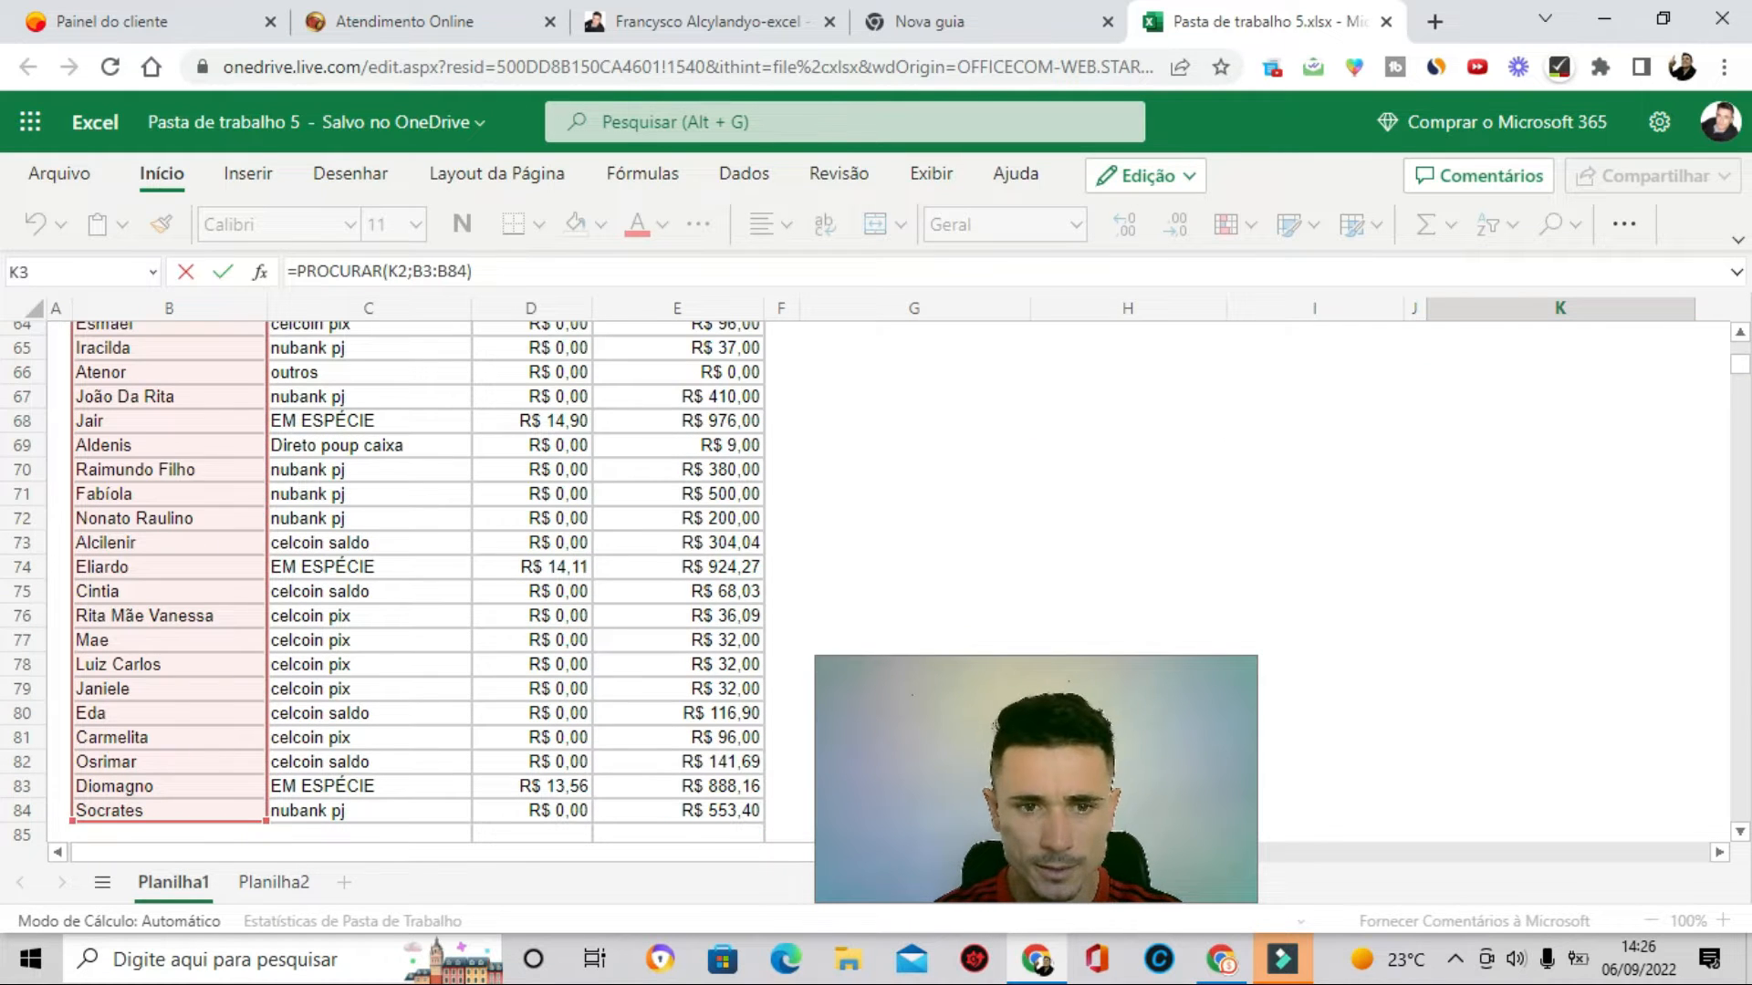
pyautogui.press('Return')
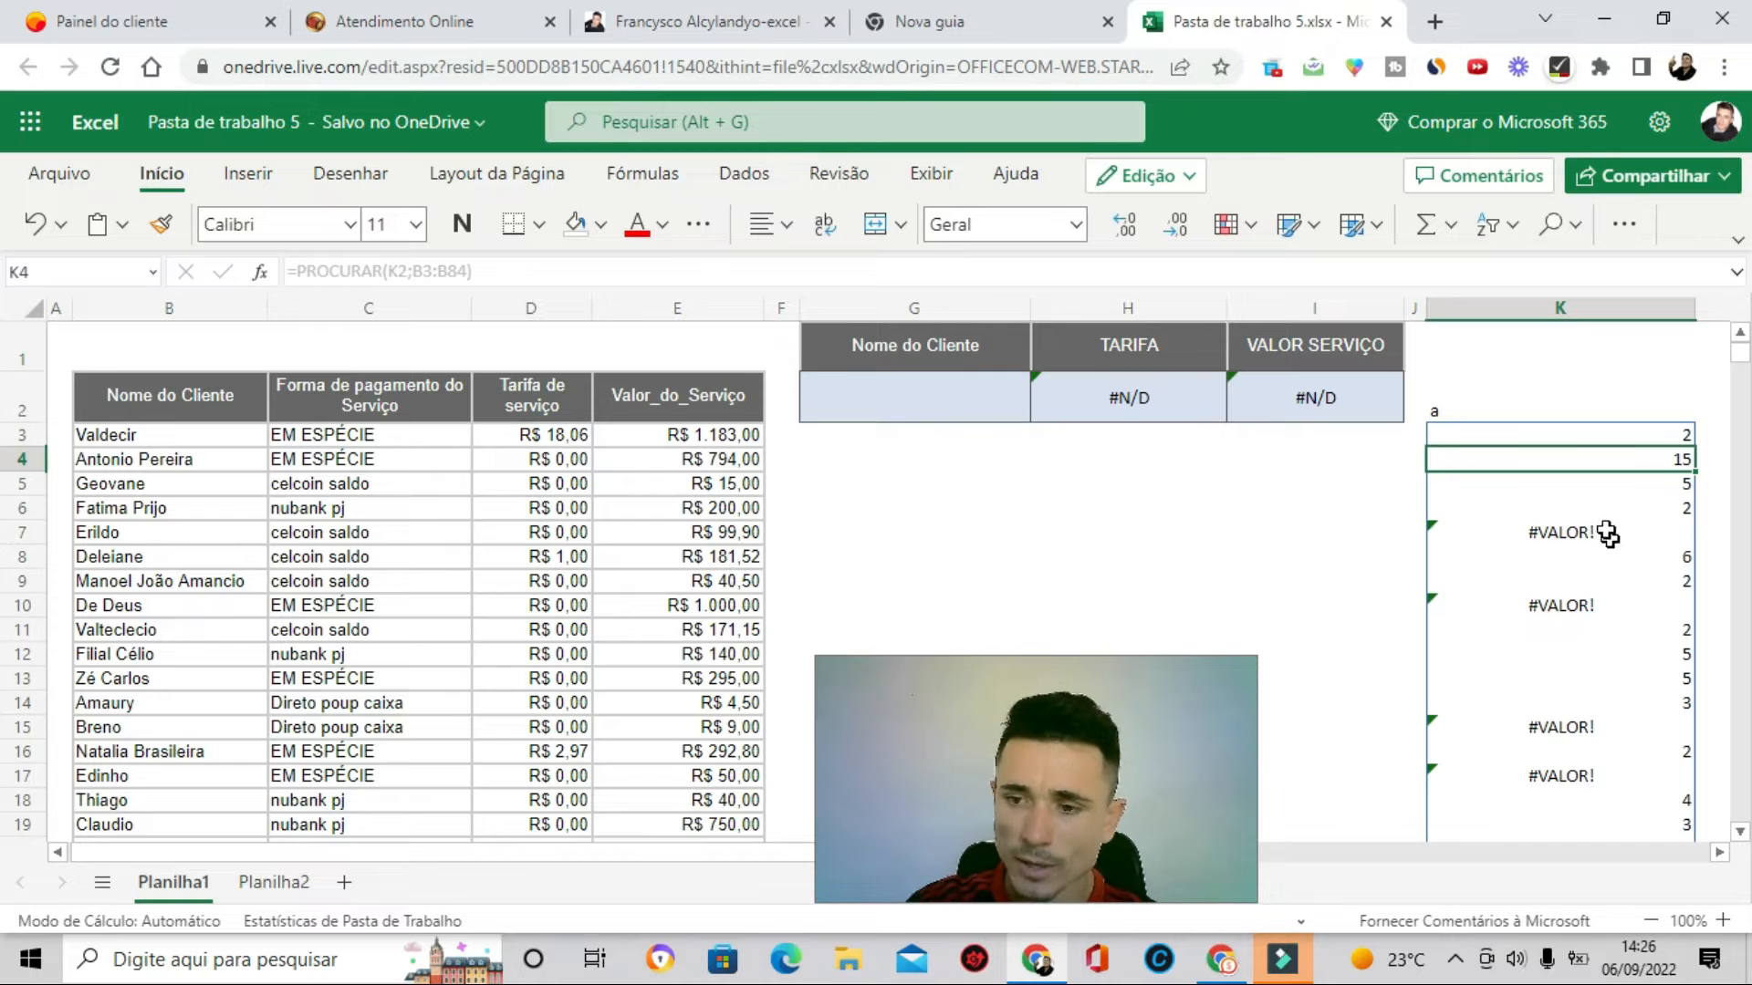
# - Review the PROCURAR results in column K against the client names in column B
pyautogui.scroll(-1, 1529, 582)
pyautogui.scroll(-1, 1529, 582)
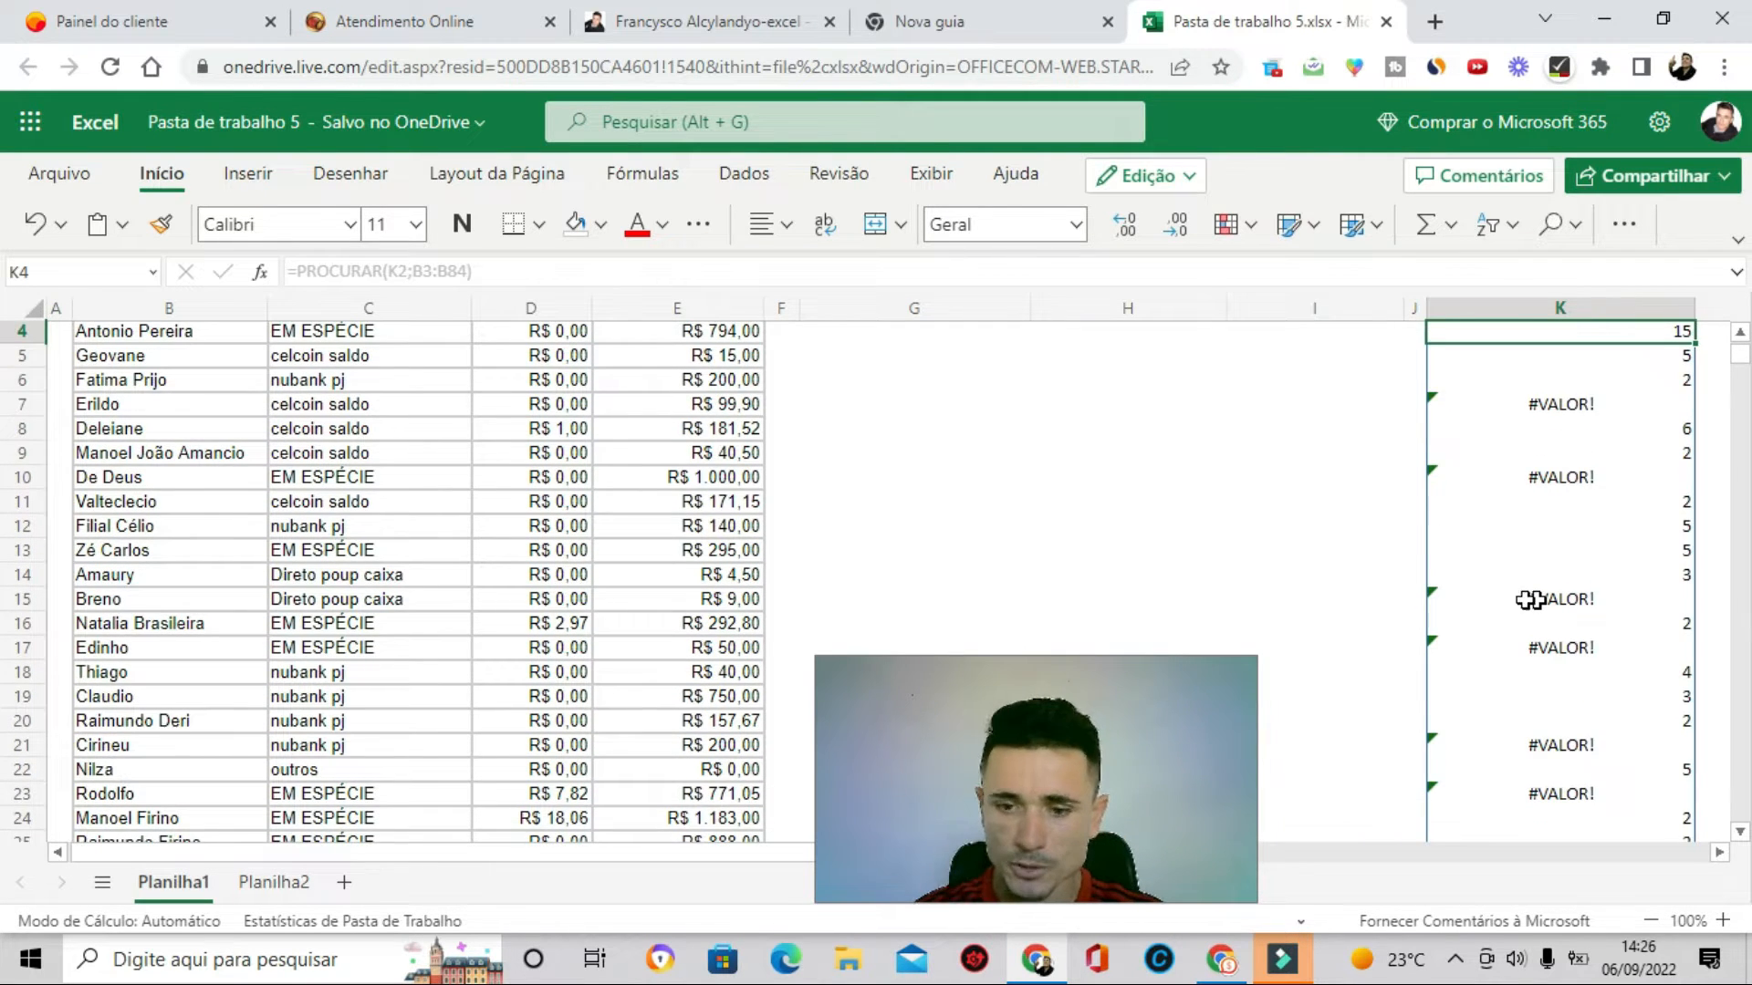
pyautogui.scroll(2, 1536, 599)
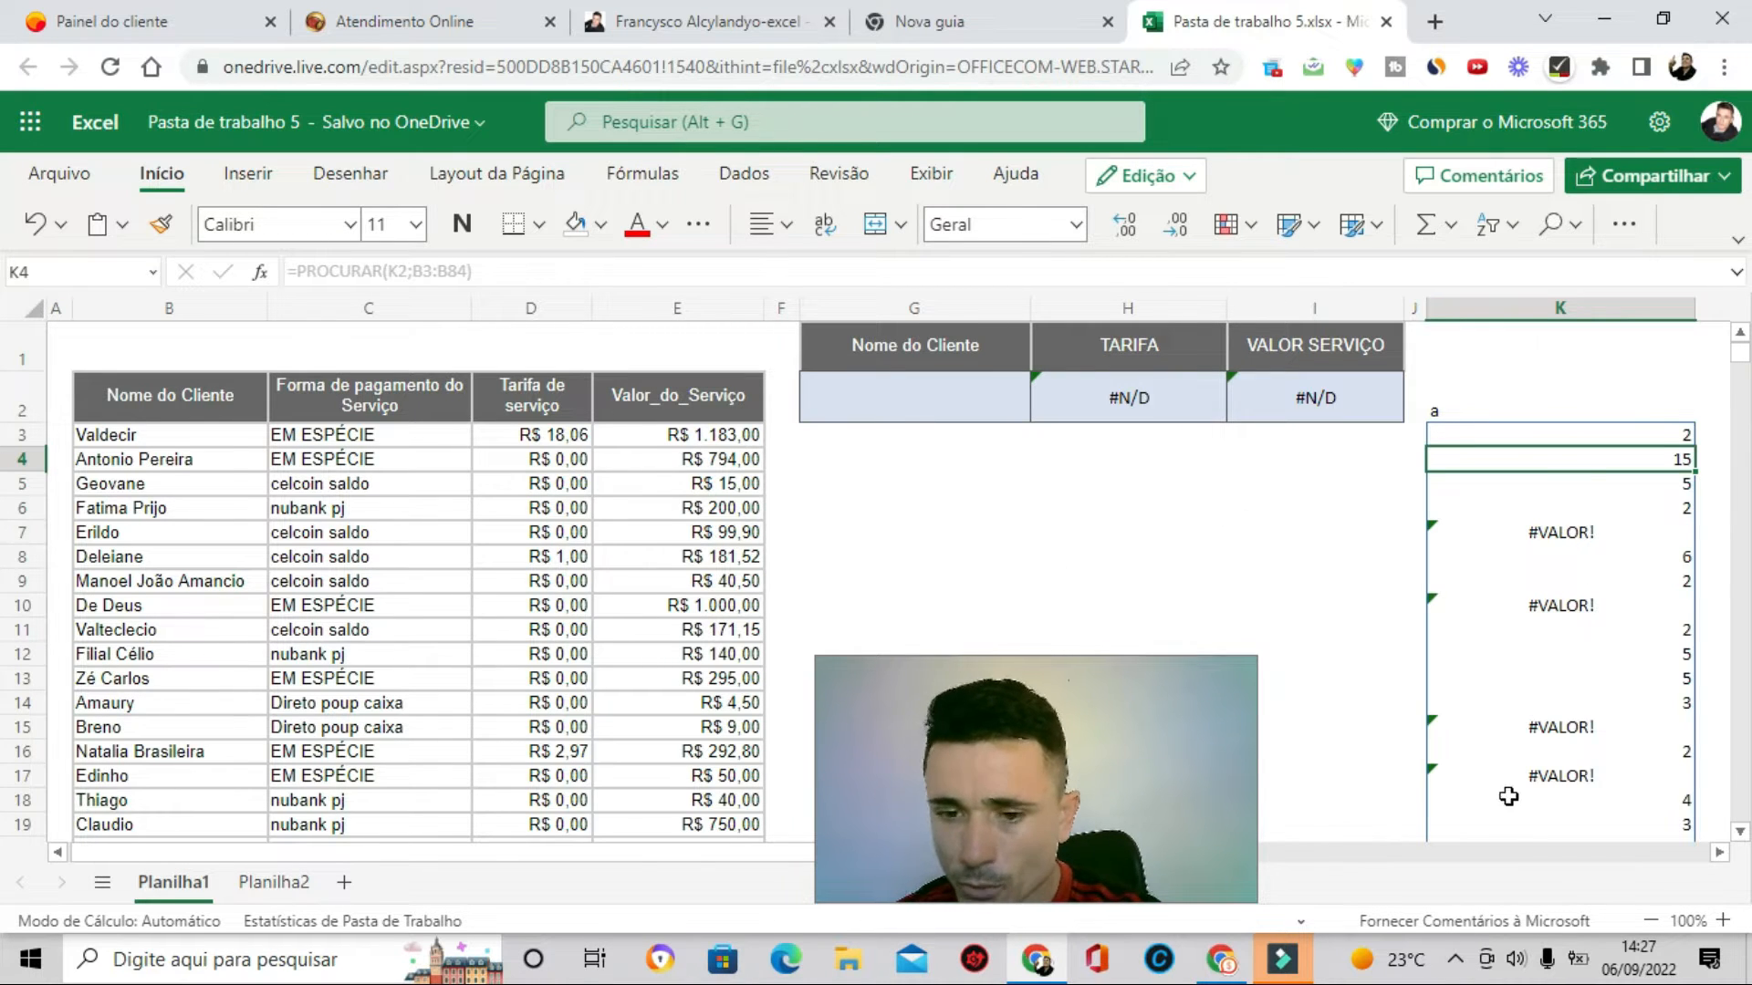
pyautogui.doubleClick(1337, 630)
pyautogui.click(1552, 427)
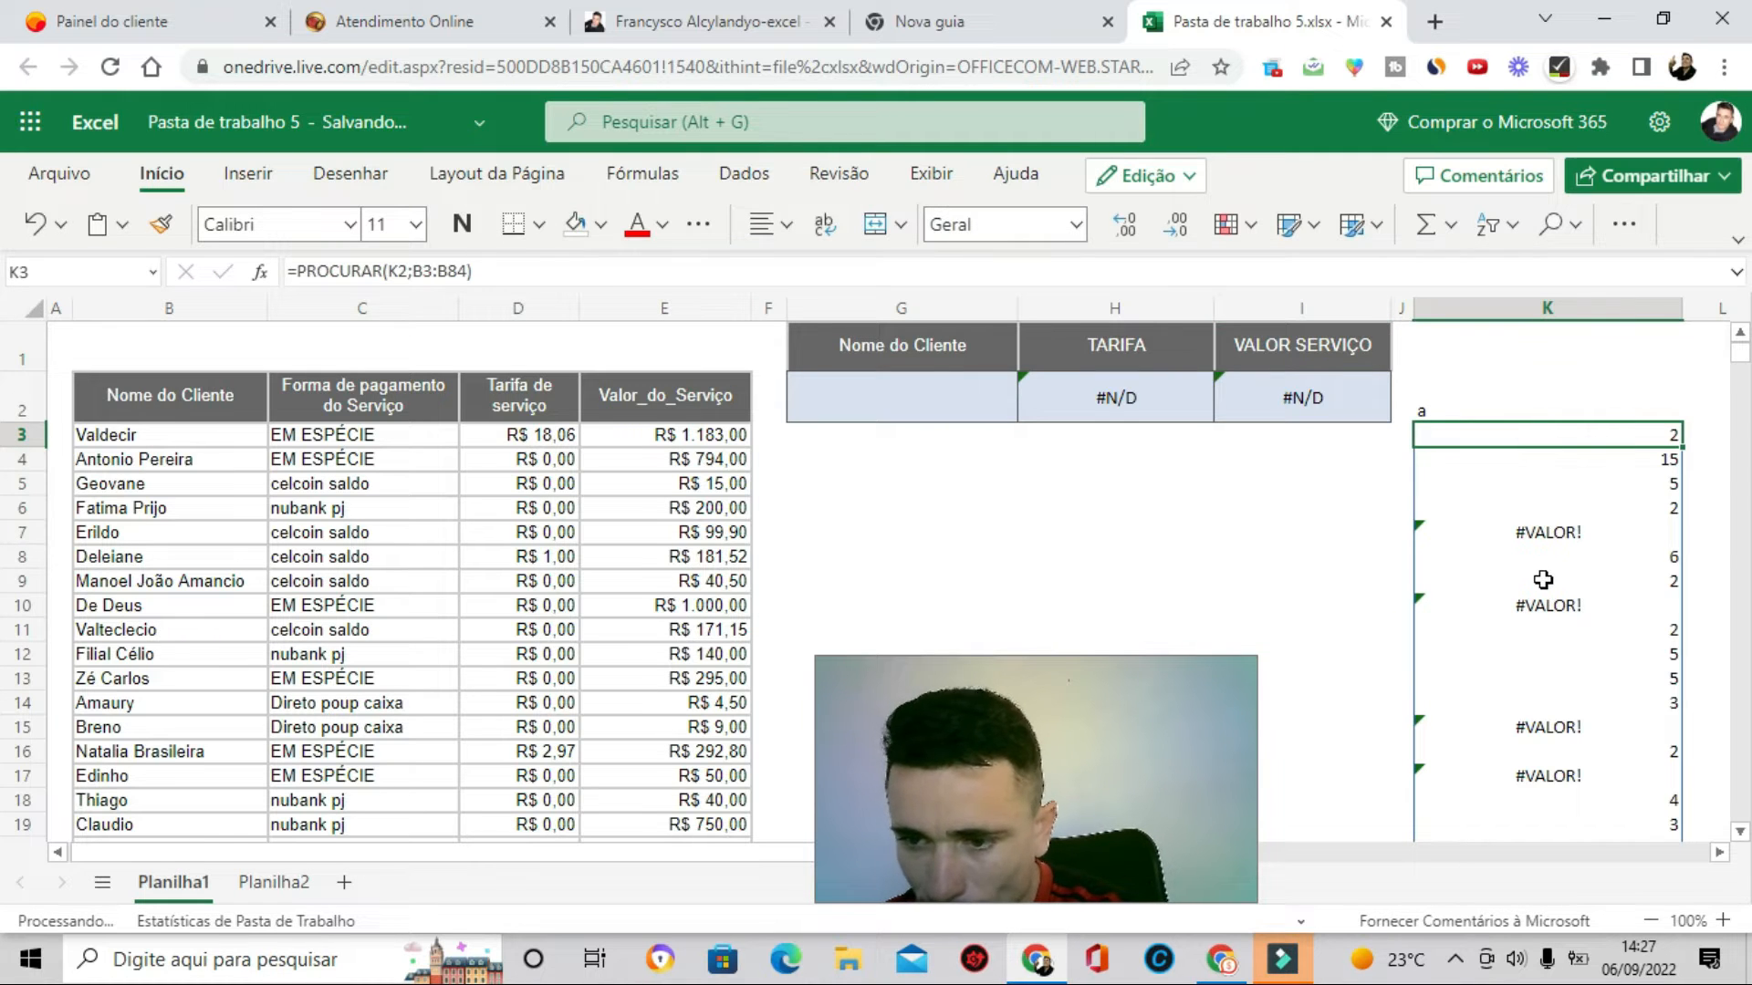
pyautogui.scroll(-1, 1533, 580)
pyautogui.scroll(1, 1535, 574)
pyautogui.scroll(-2, 1536, 573)
pyautogui.scroll(3, 1536, 573)
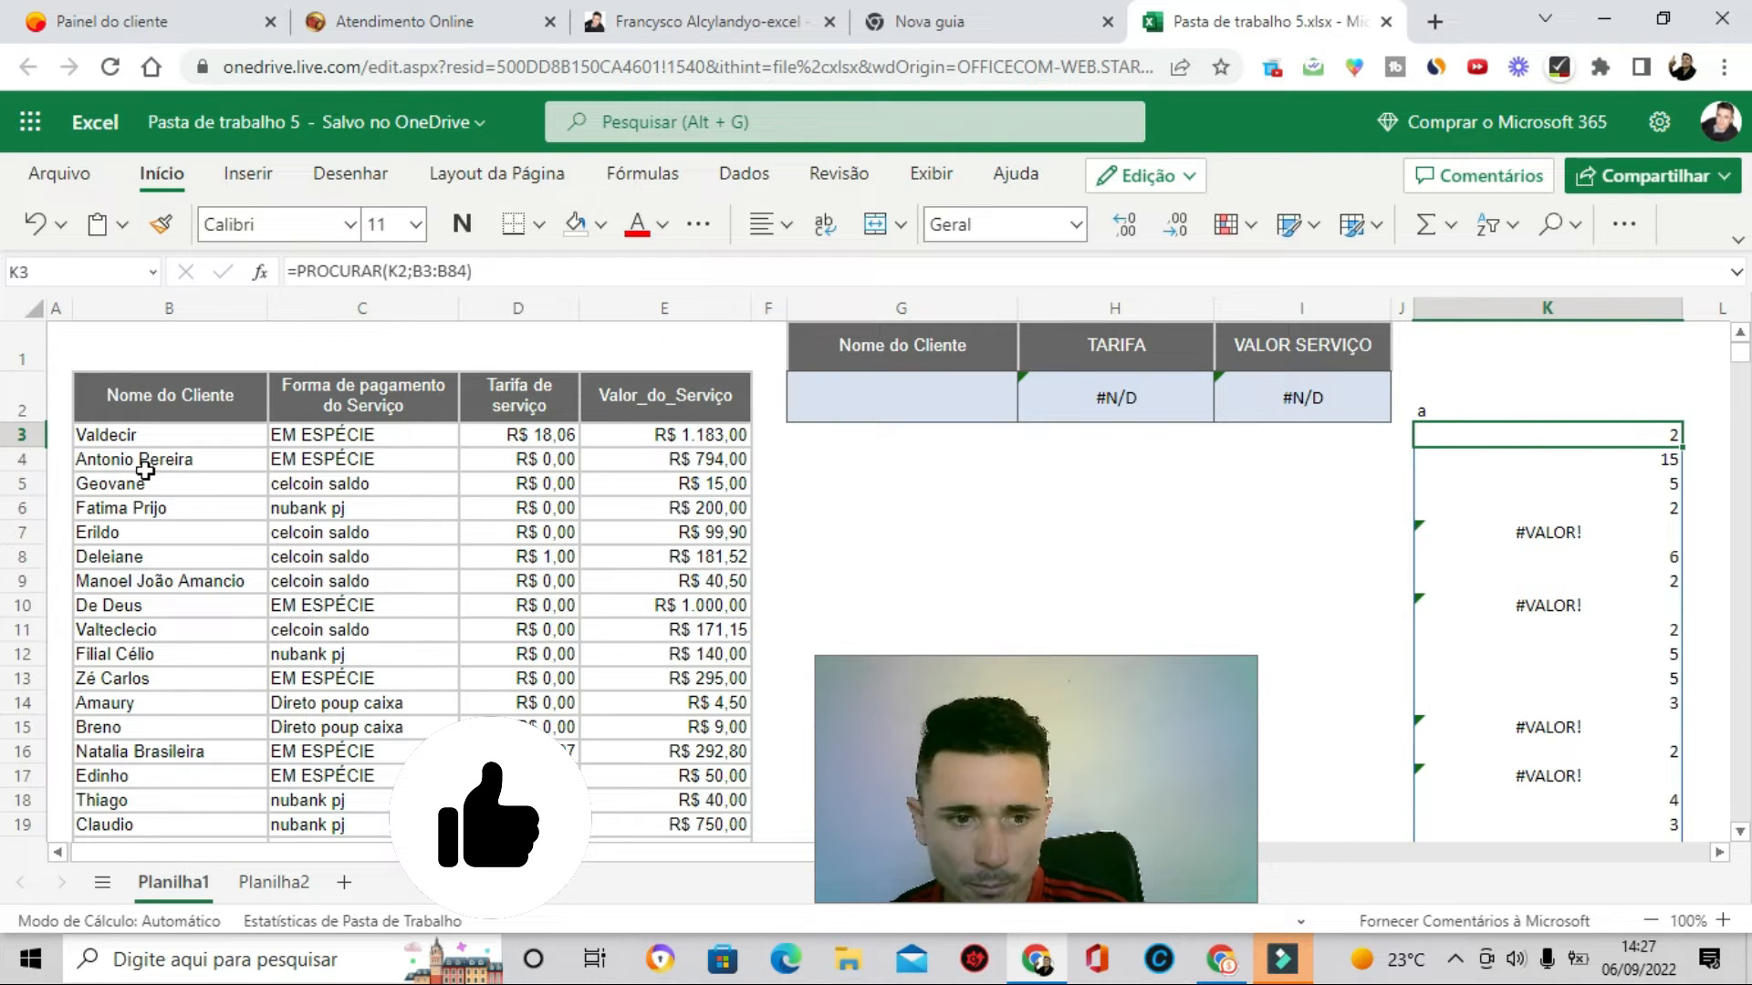
pyautogui.doubleClick(137, 436)
pyautogui.click(1519, 427)
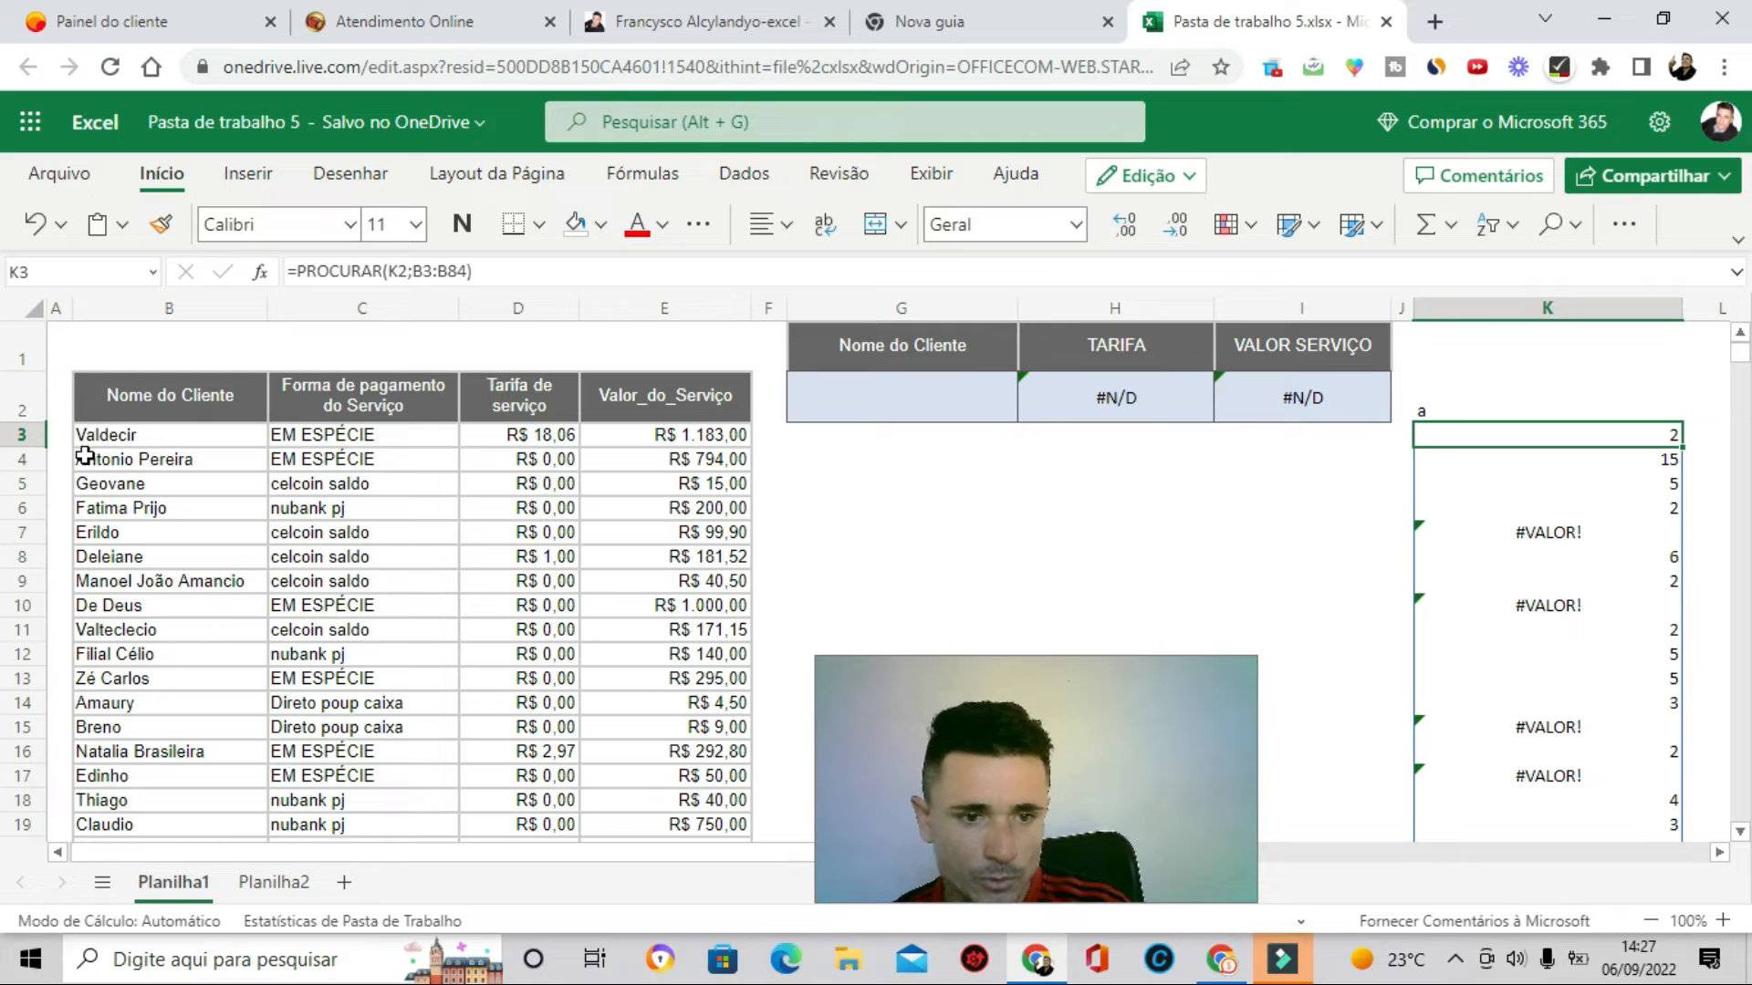
pyautogui.click(1584, 453)
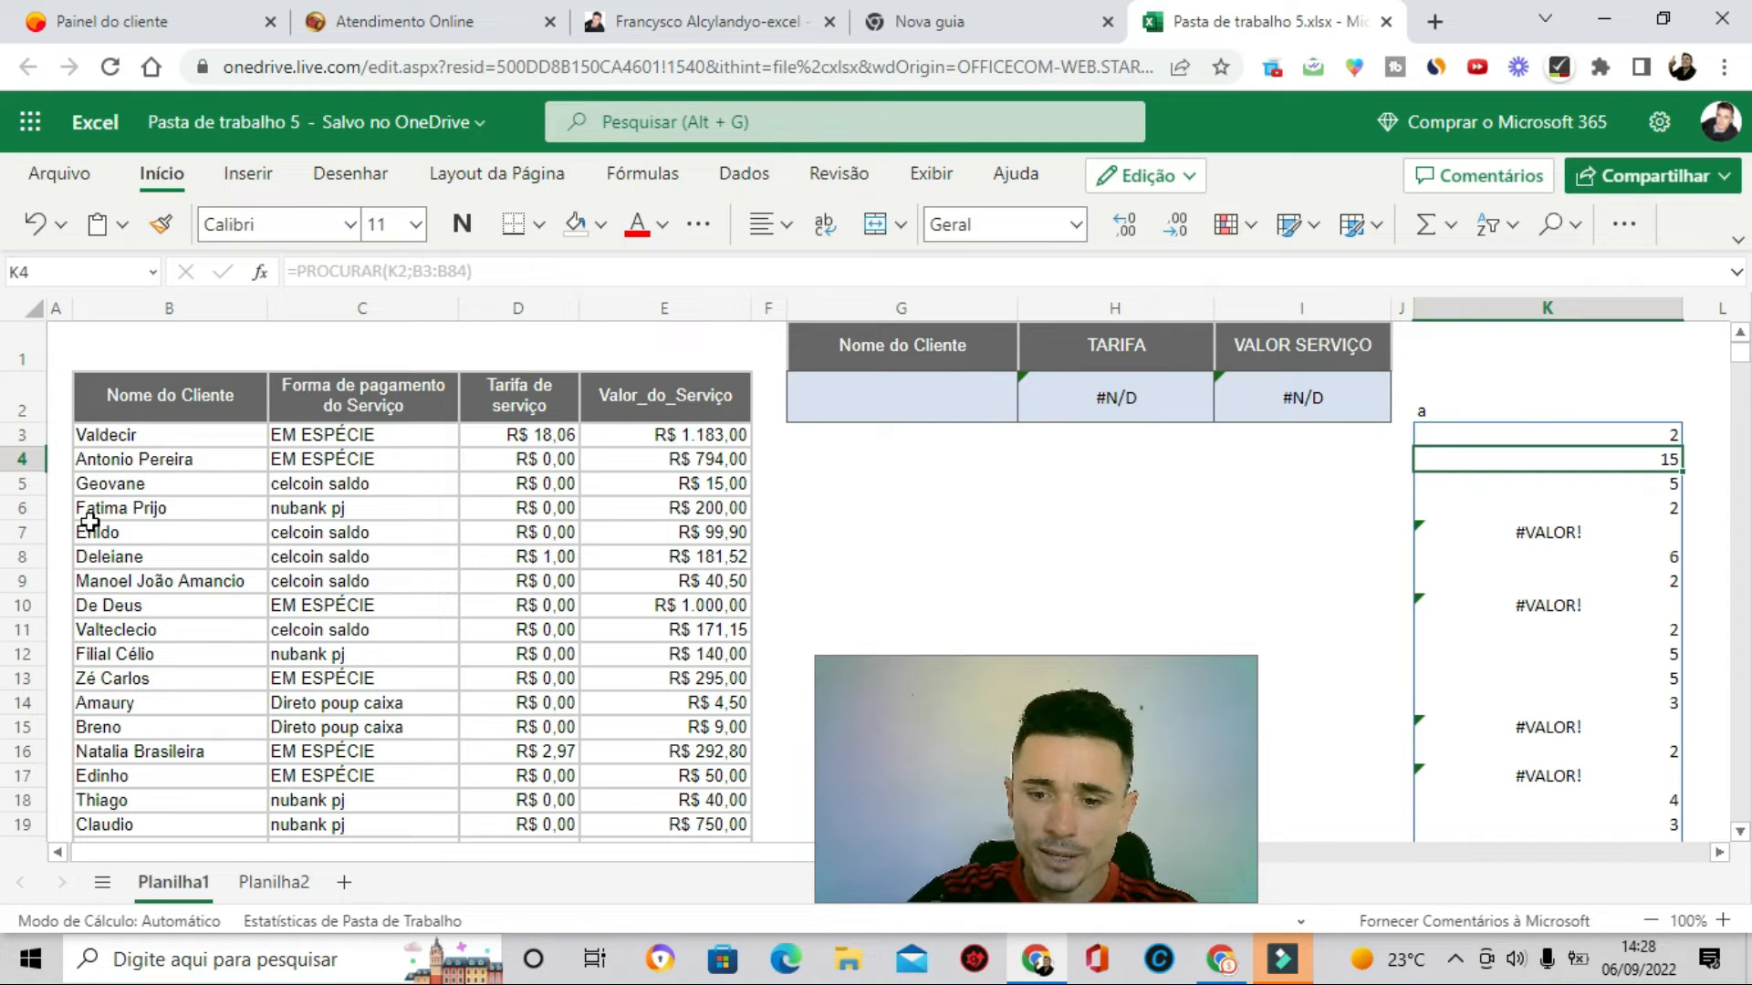
pyautogui.click(87, 466)
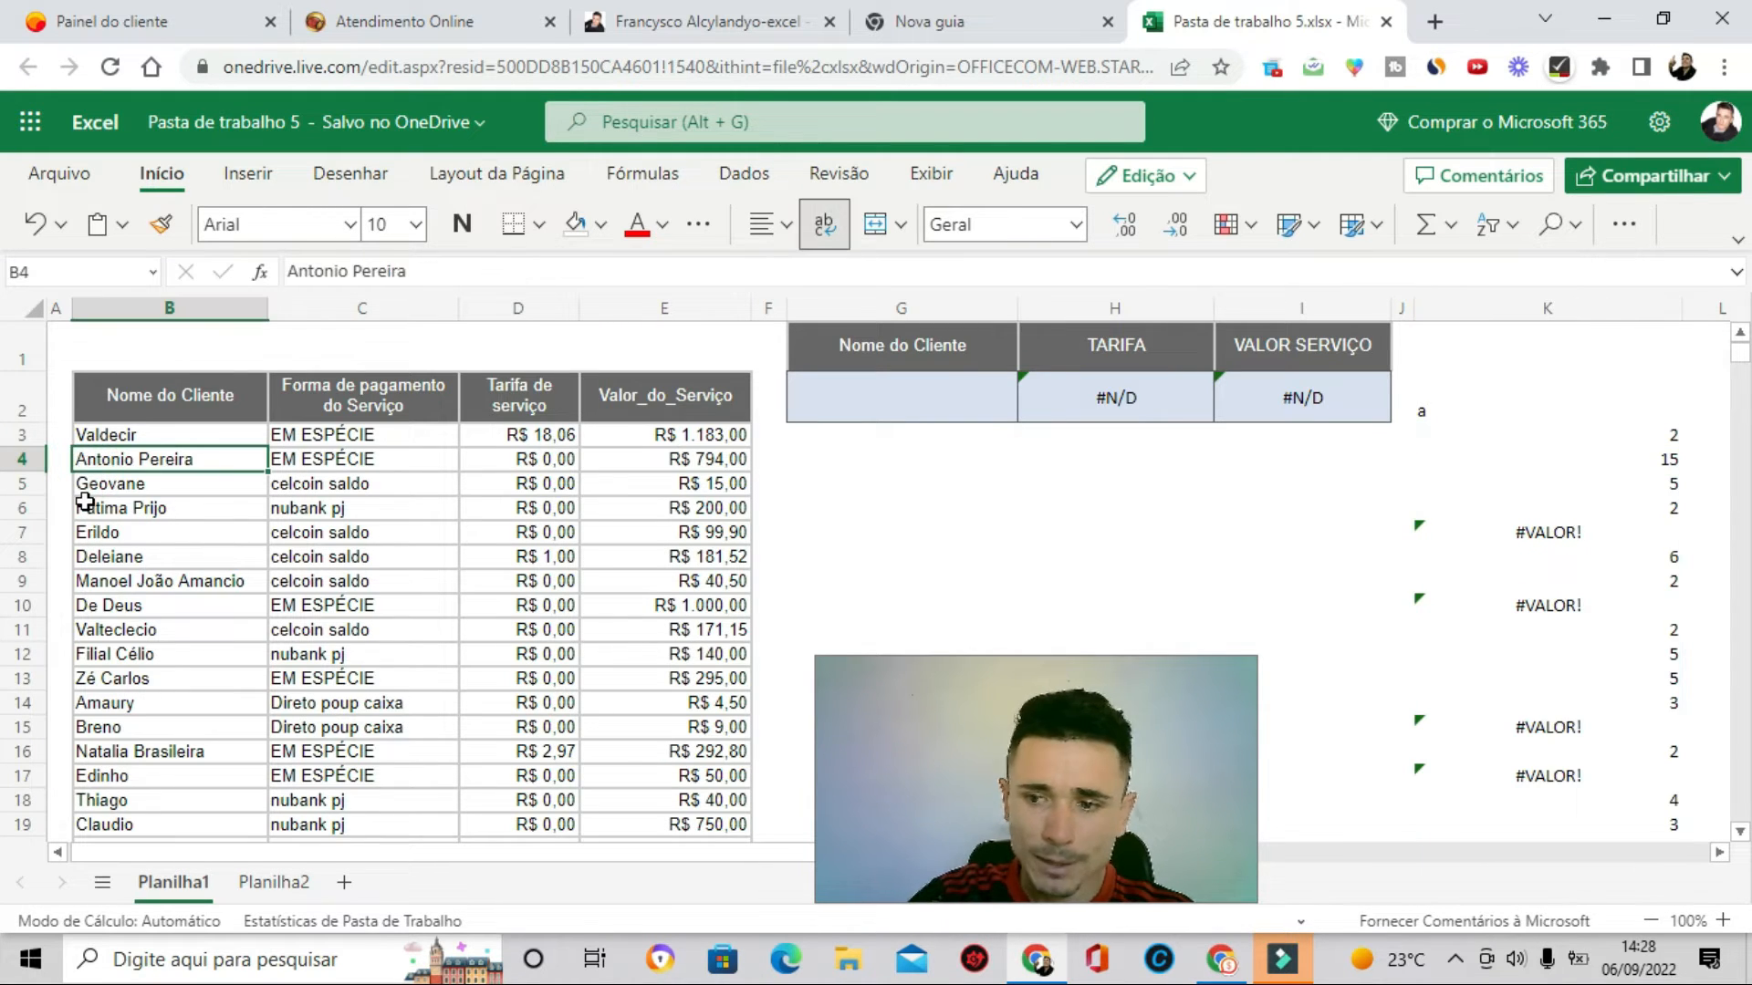
pyautogui.doubleClick(84, 462)
pyautogui.click(82, 464)
pyautogui.press('BackSpace')
pyautogui.write('a')
pyautogui.press('Return')
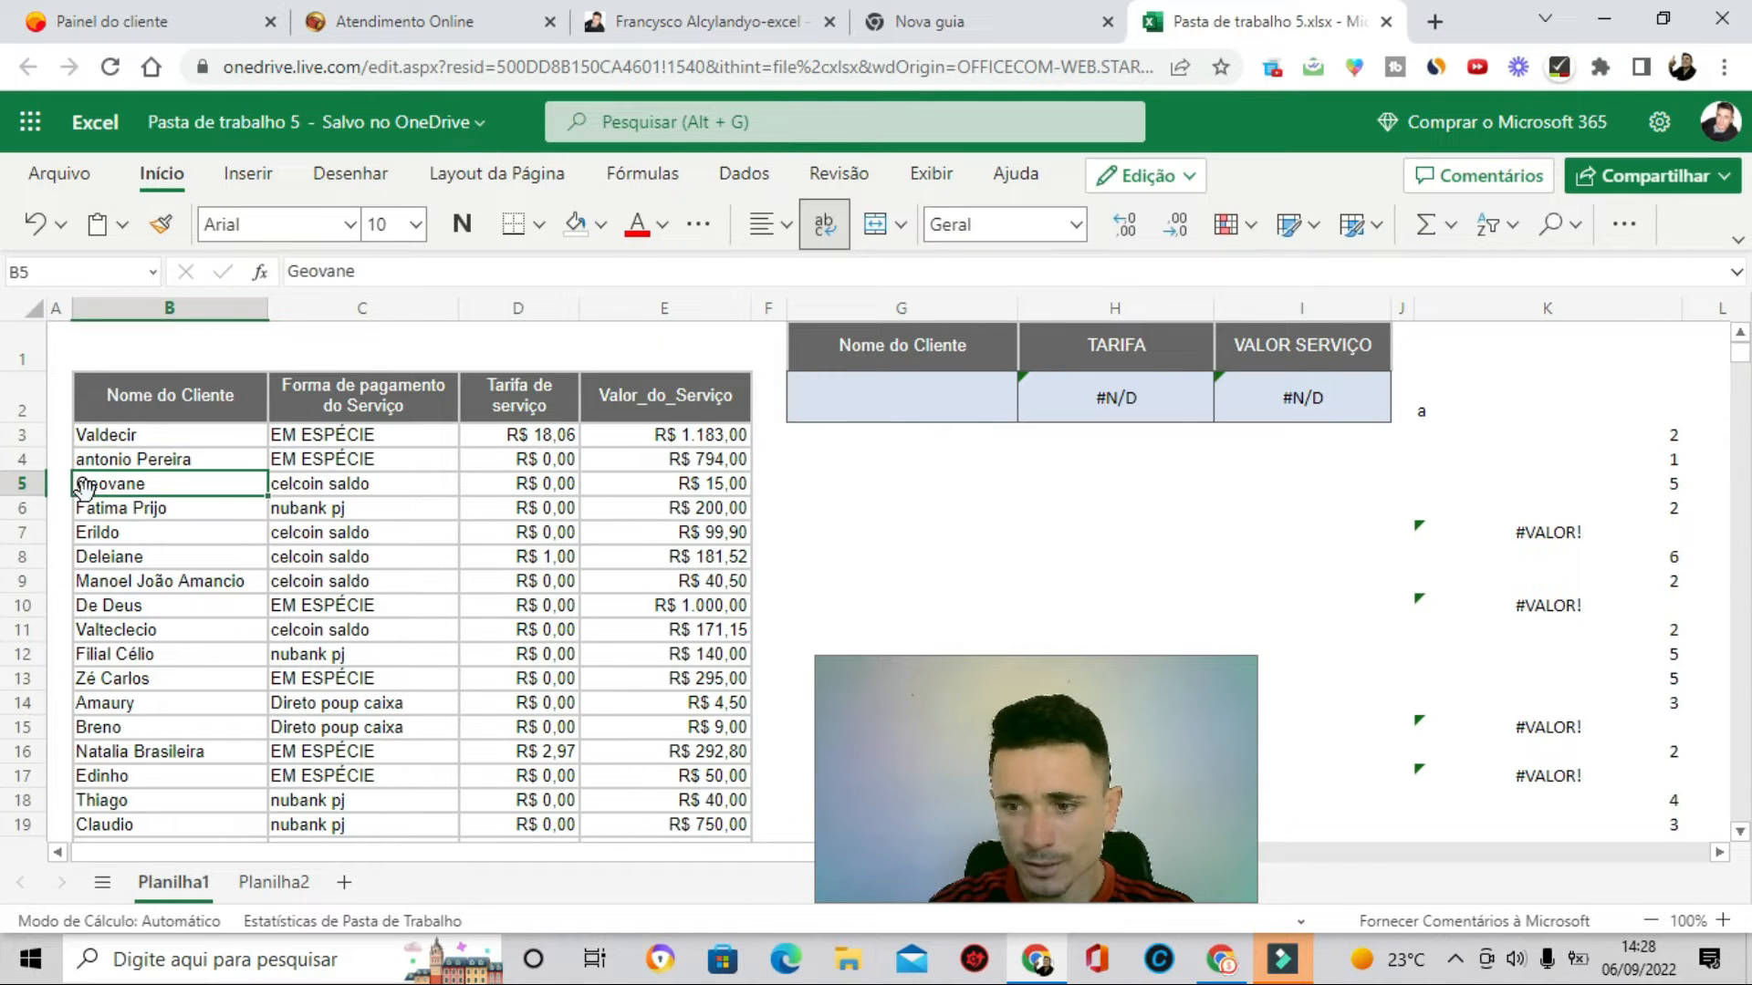
pyautogui.click(1599, 462)
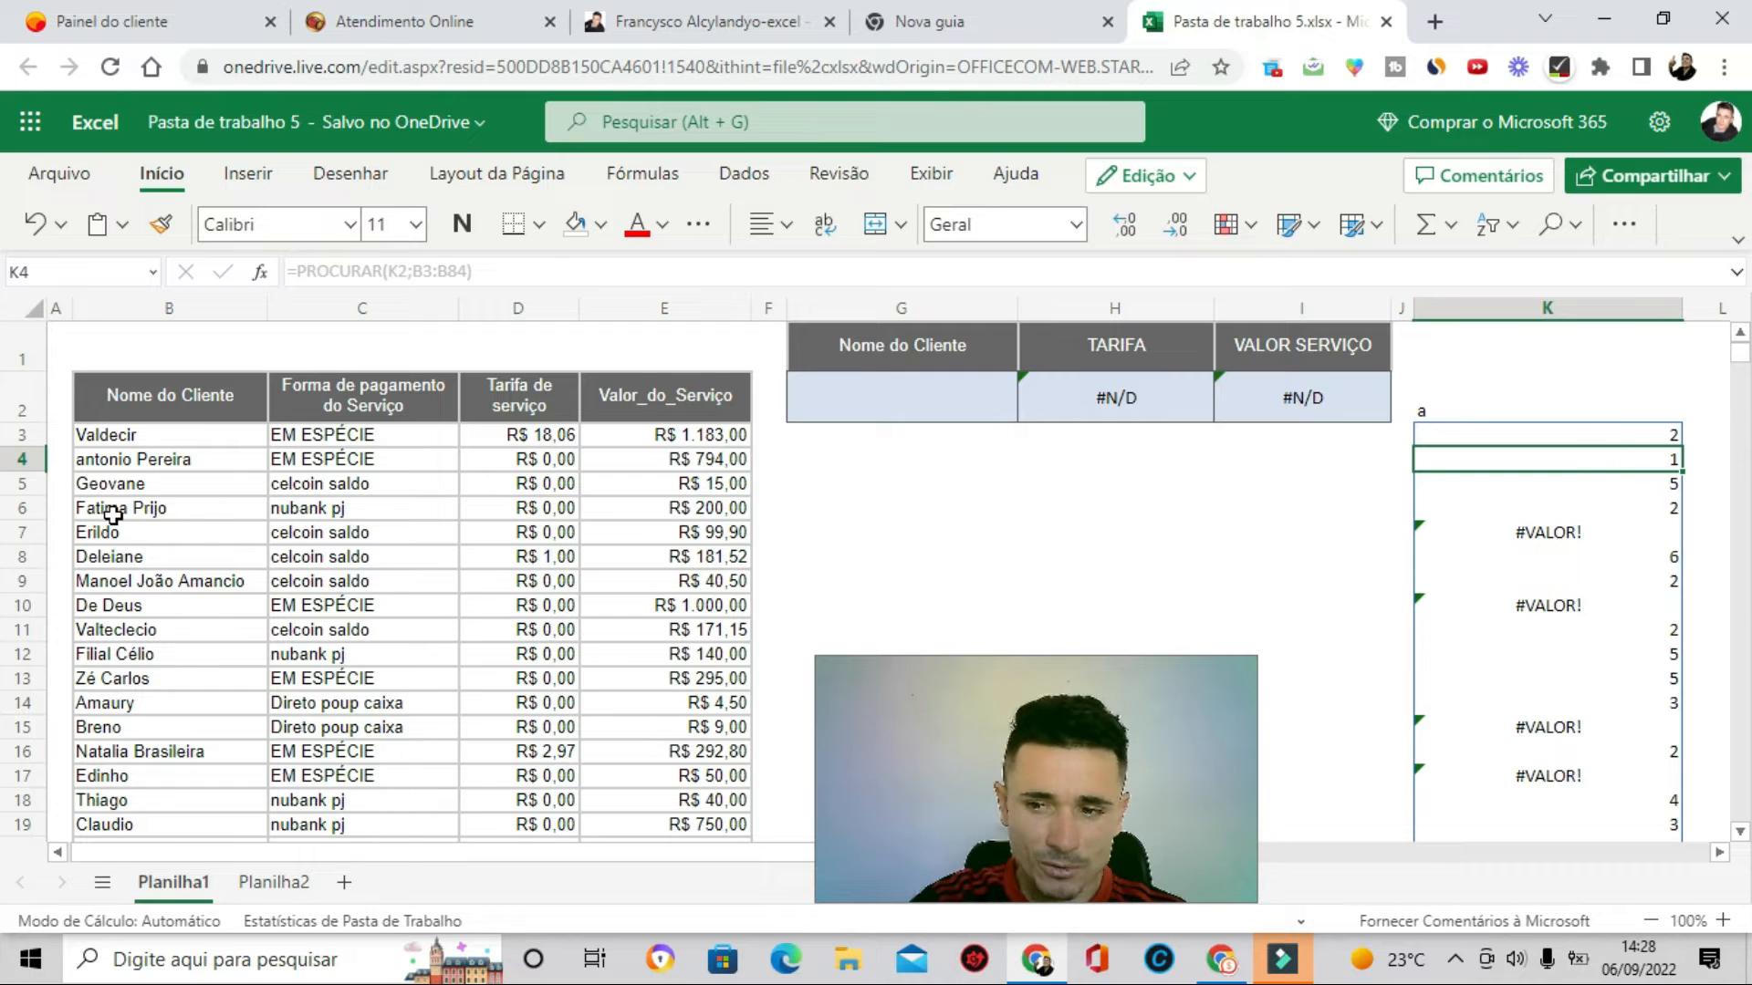
pyautogui.doubleClick(79, 461)
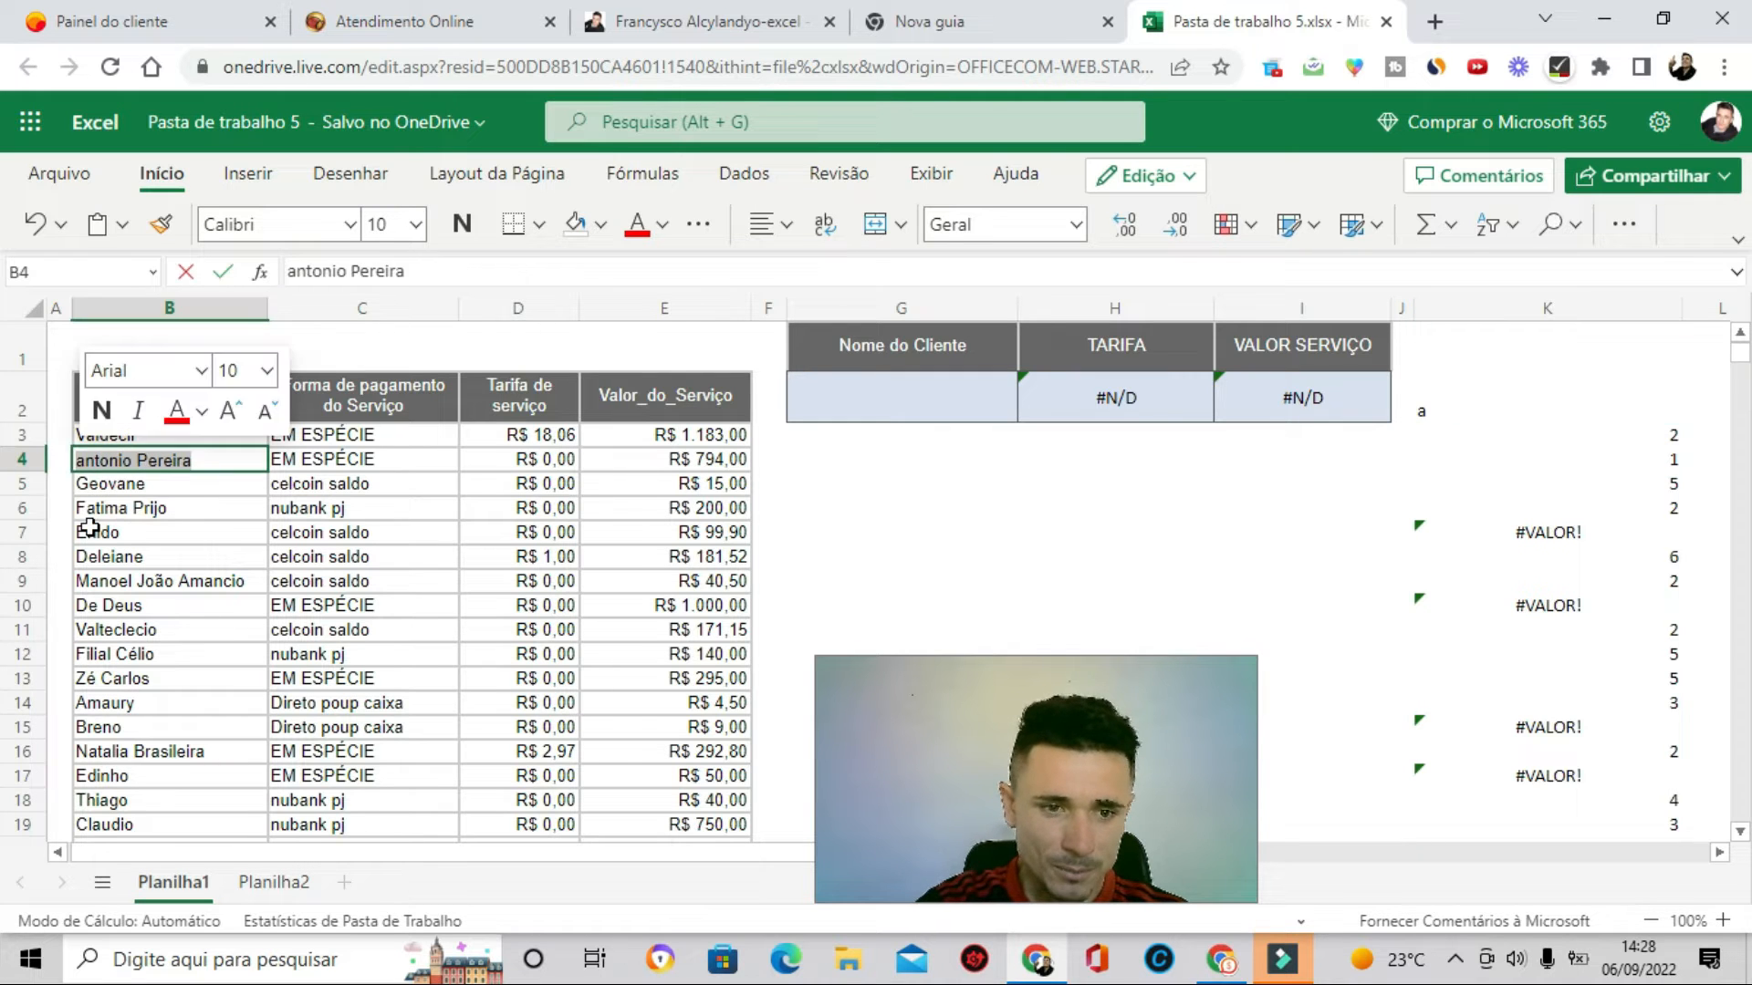
pyautogui.click(81, 463)
pyautogui.press('Delete')
pyautogui.write('A')
pyautogui.press('Return')
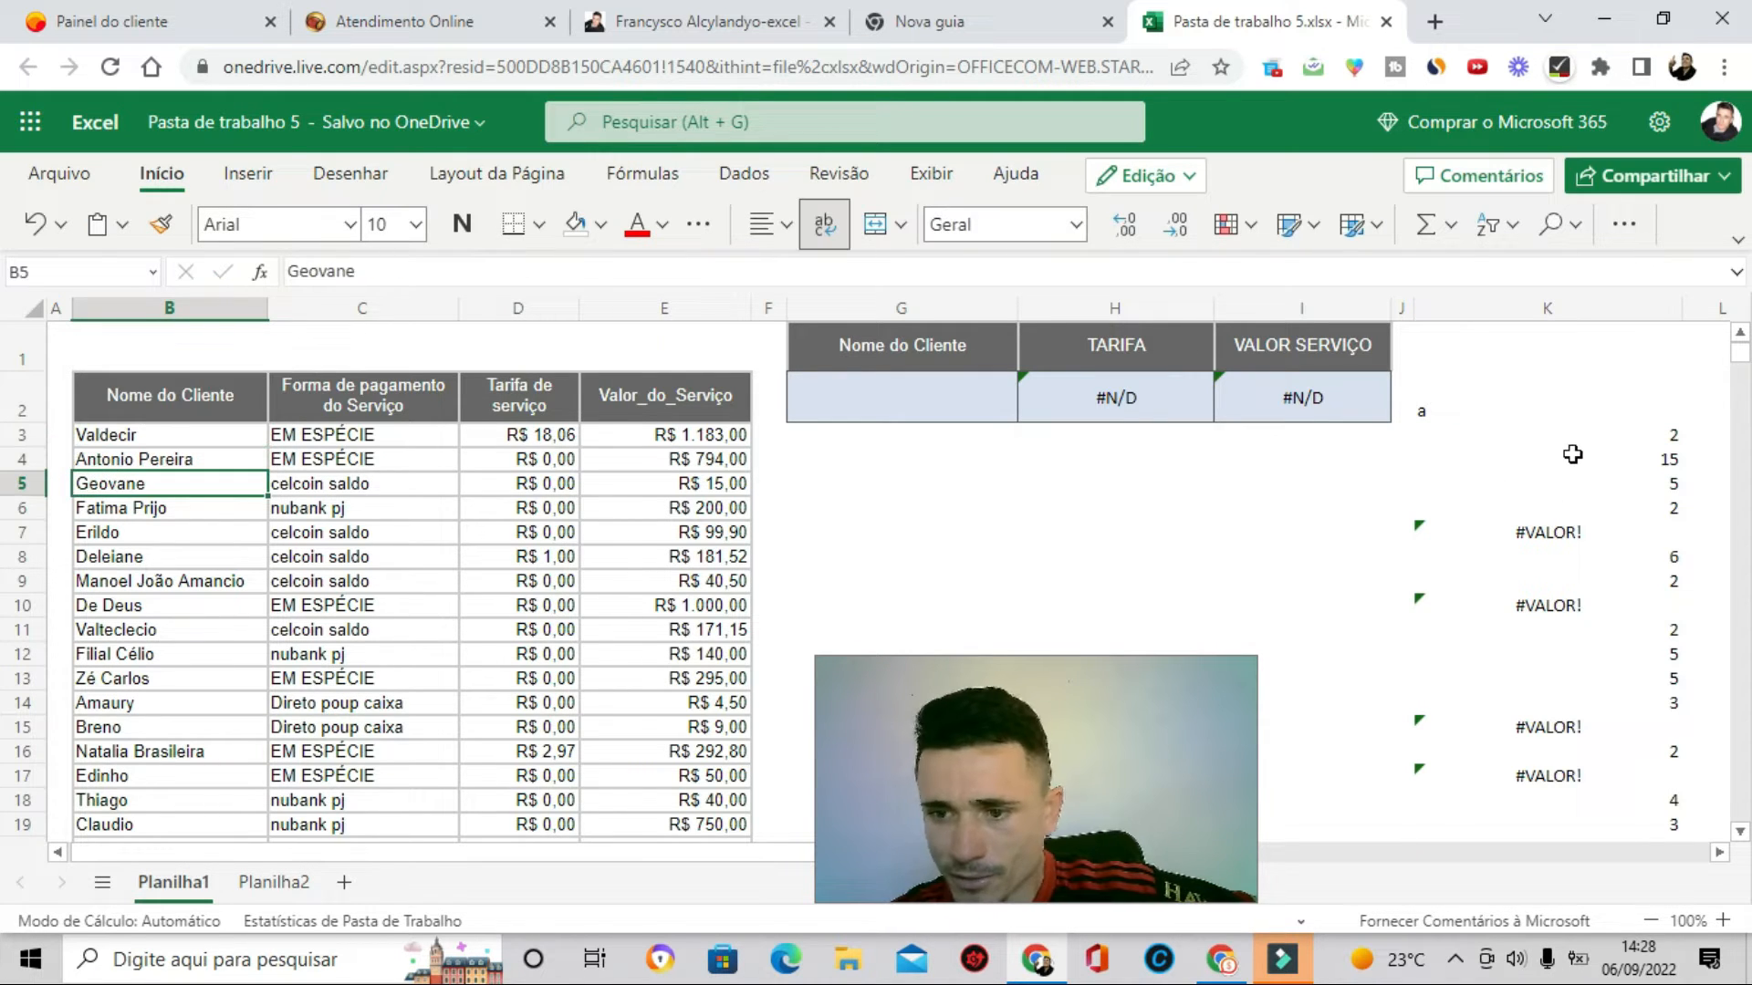
# - Edit the K3 formula to =PROCURAR(PRI.MAIÚSCULA(K2);B3:B84) so the search letter is capitalised
pyautogui.click(1567, 459)
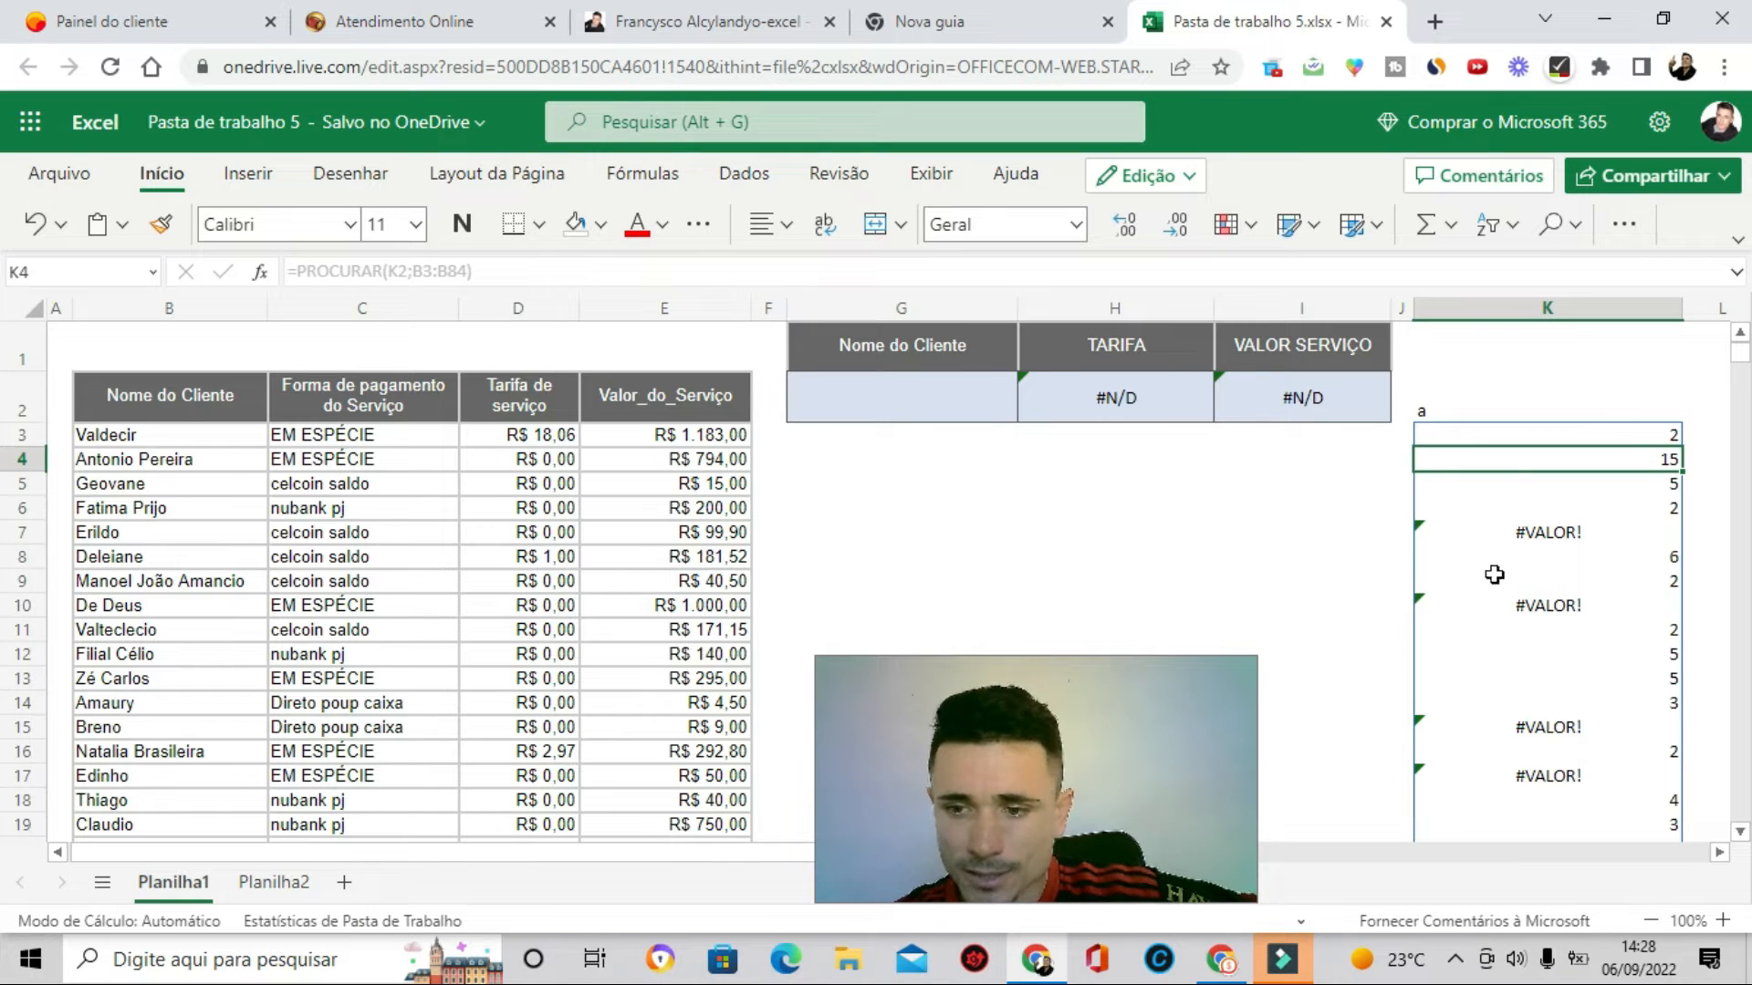
pyautogui.click(1527, 435)
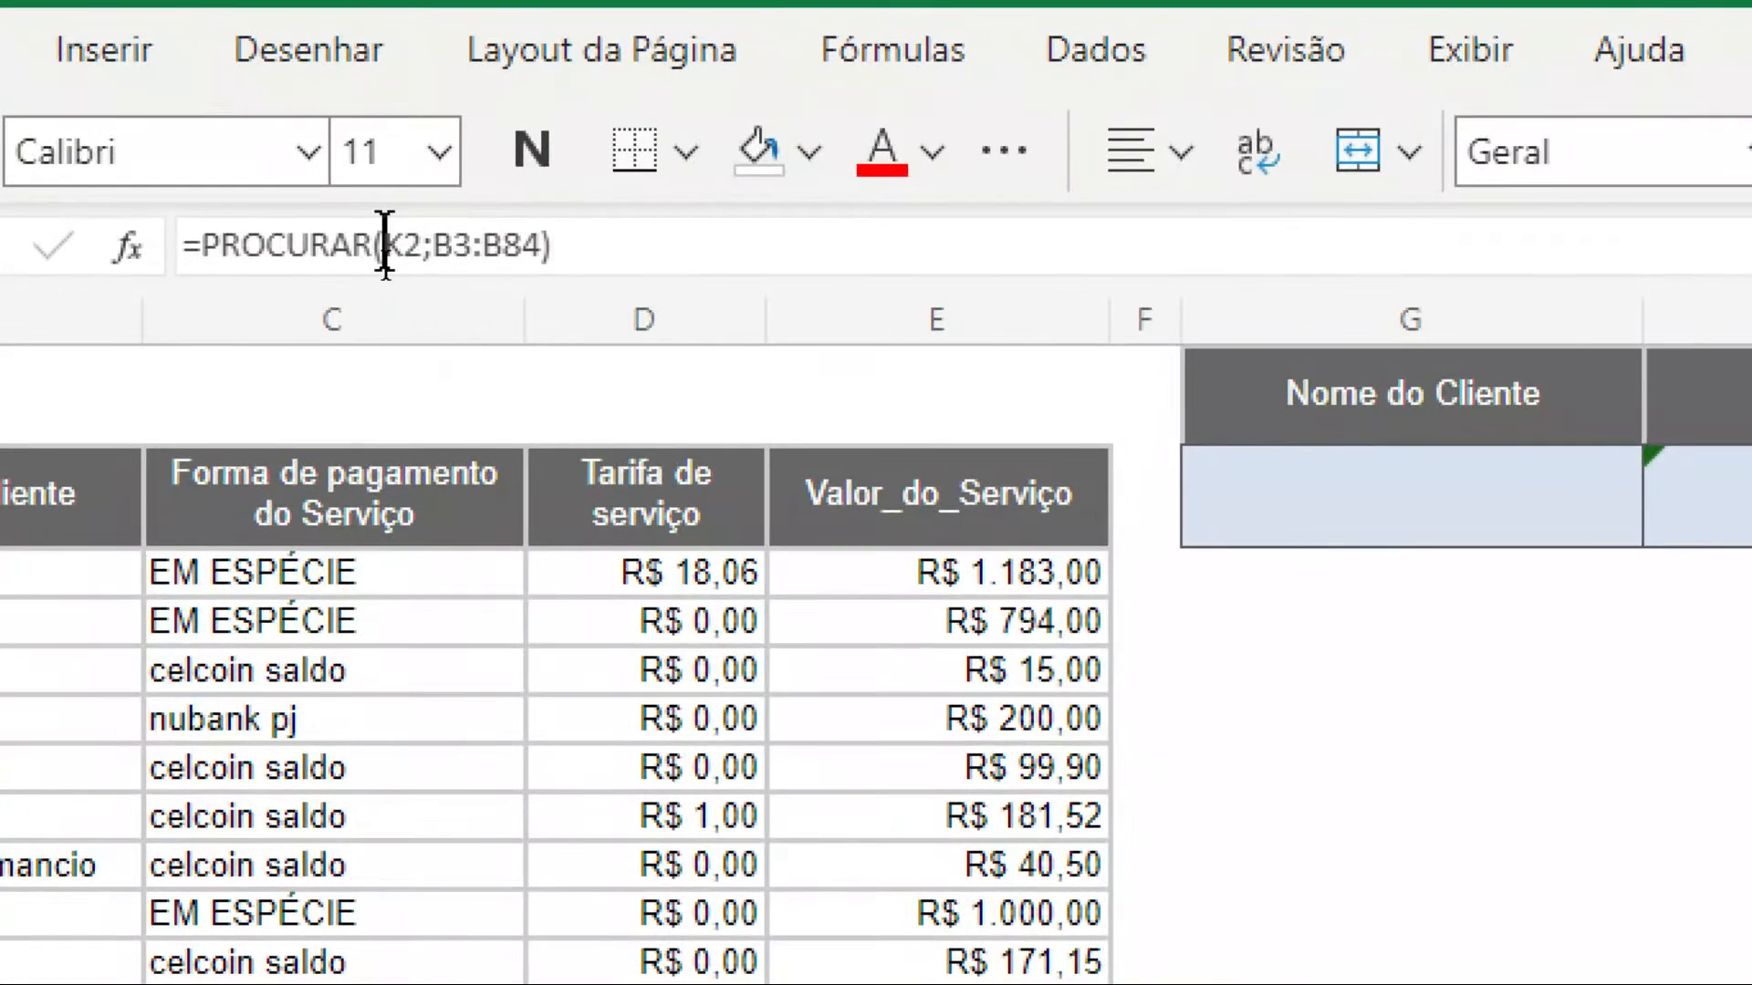
pyautogui.click(387, 271)
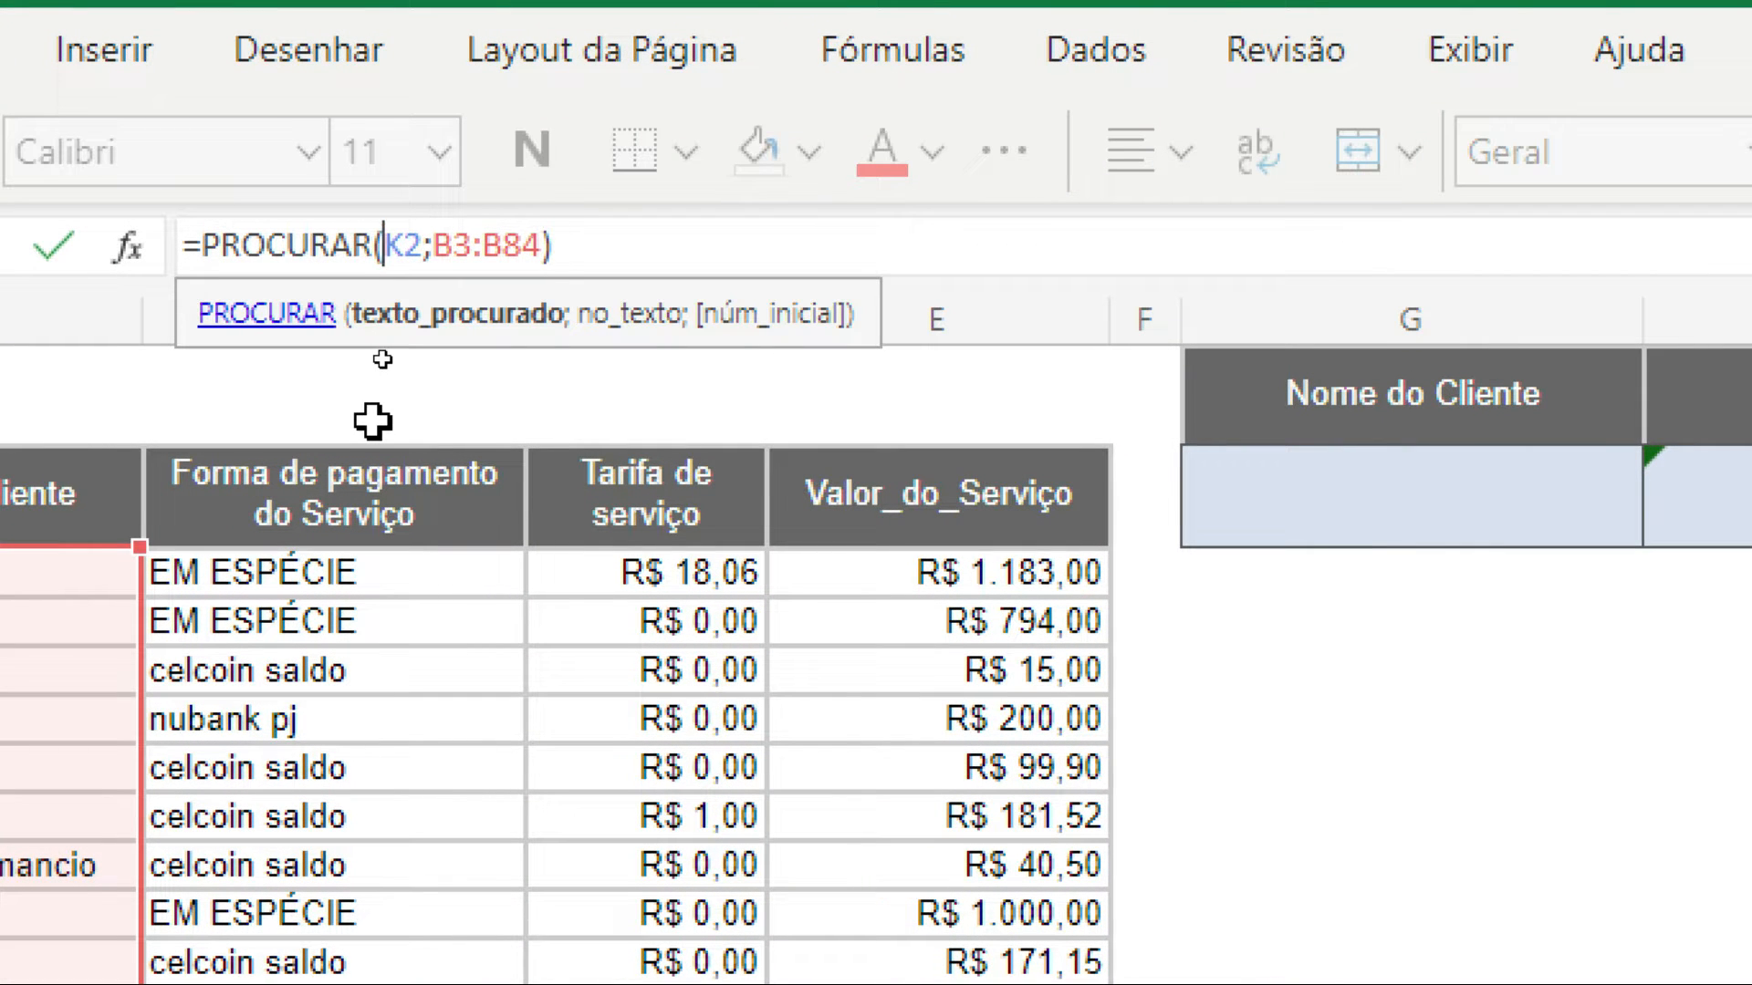
pyautogui.write('pri.maiúsc')
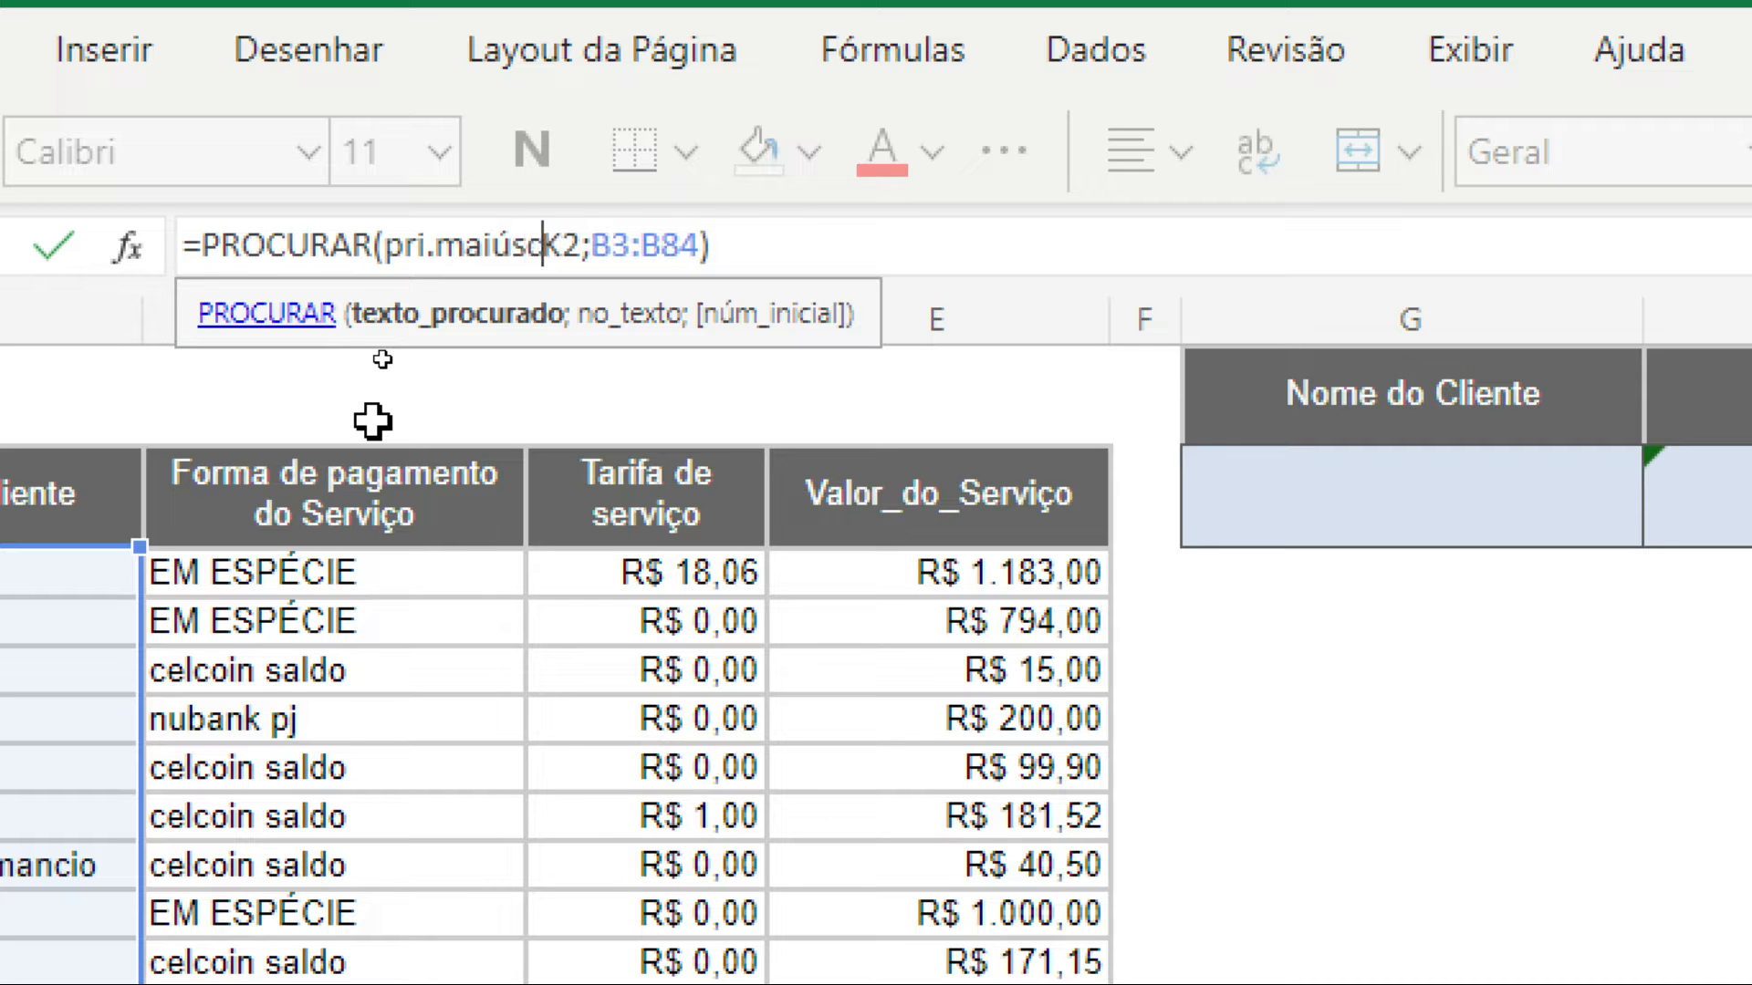
pyautogui.write('ula(')
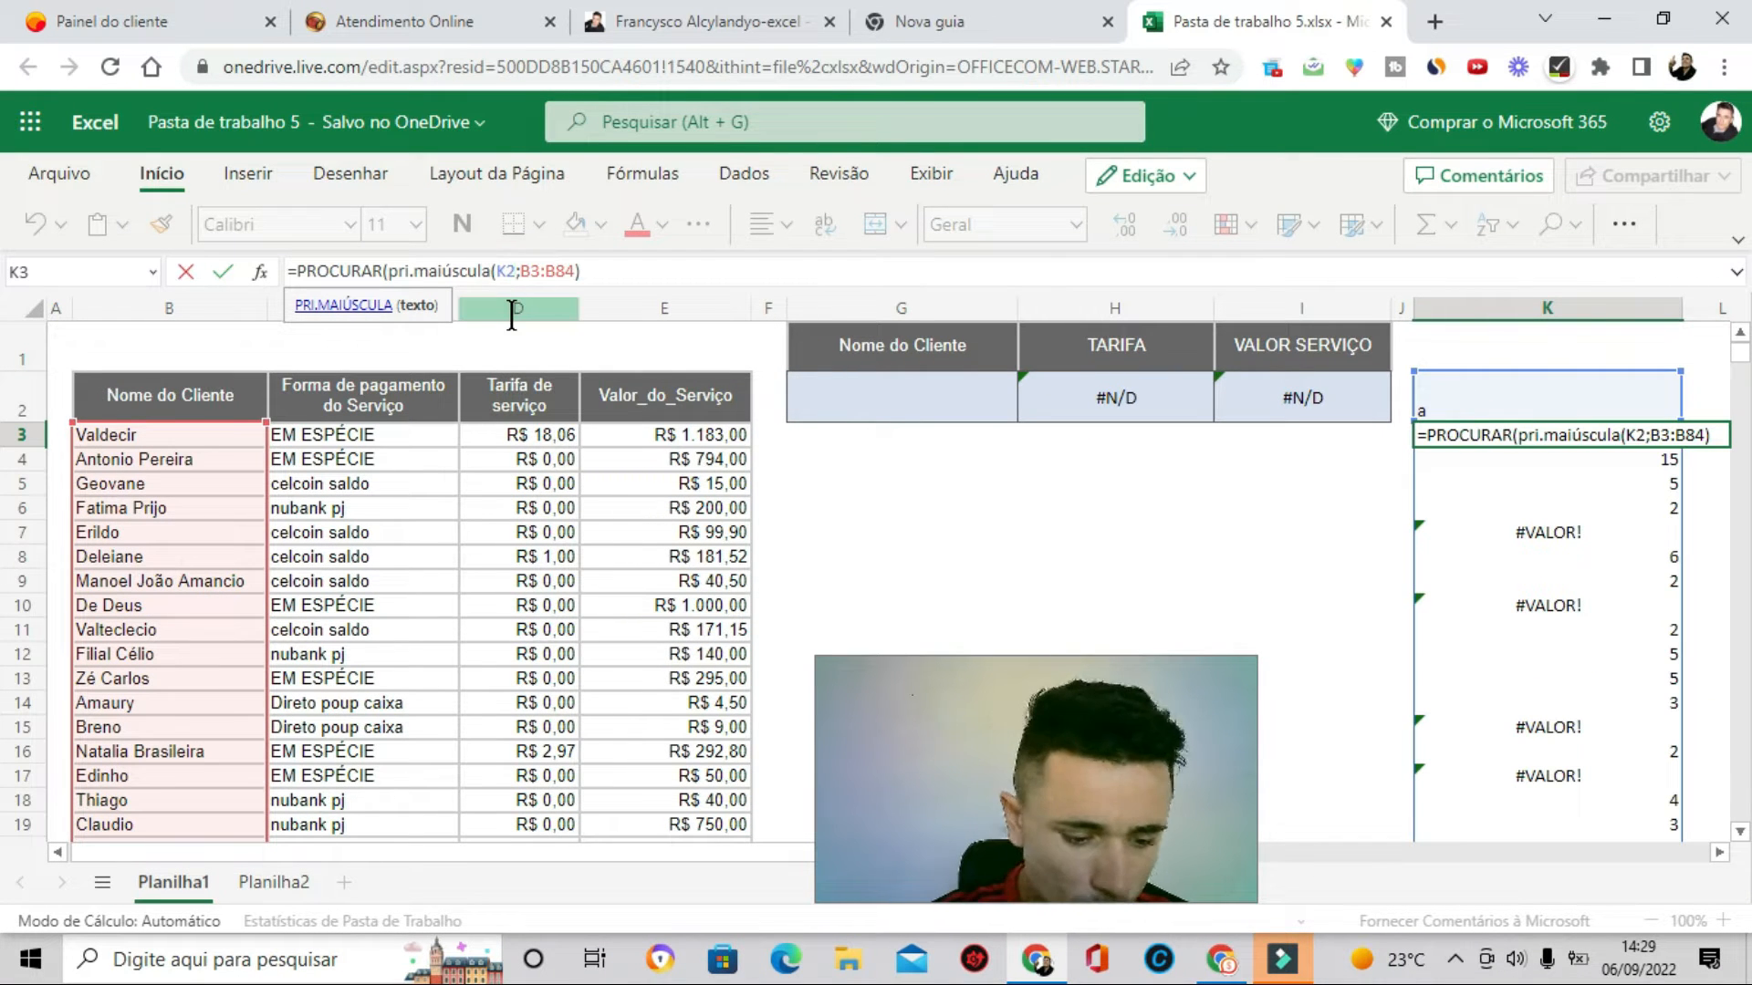
pyautogui.write(')')
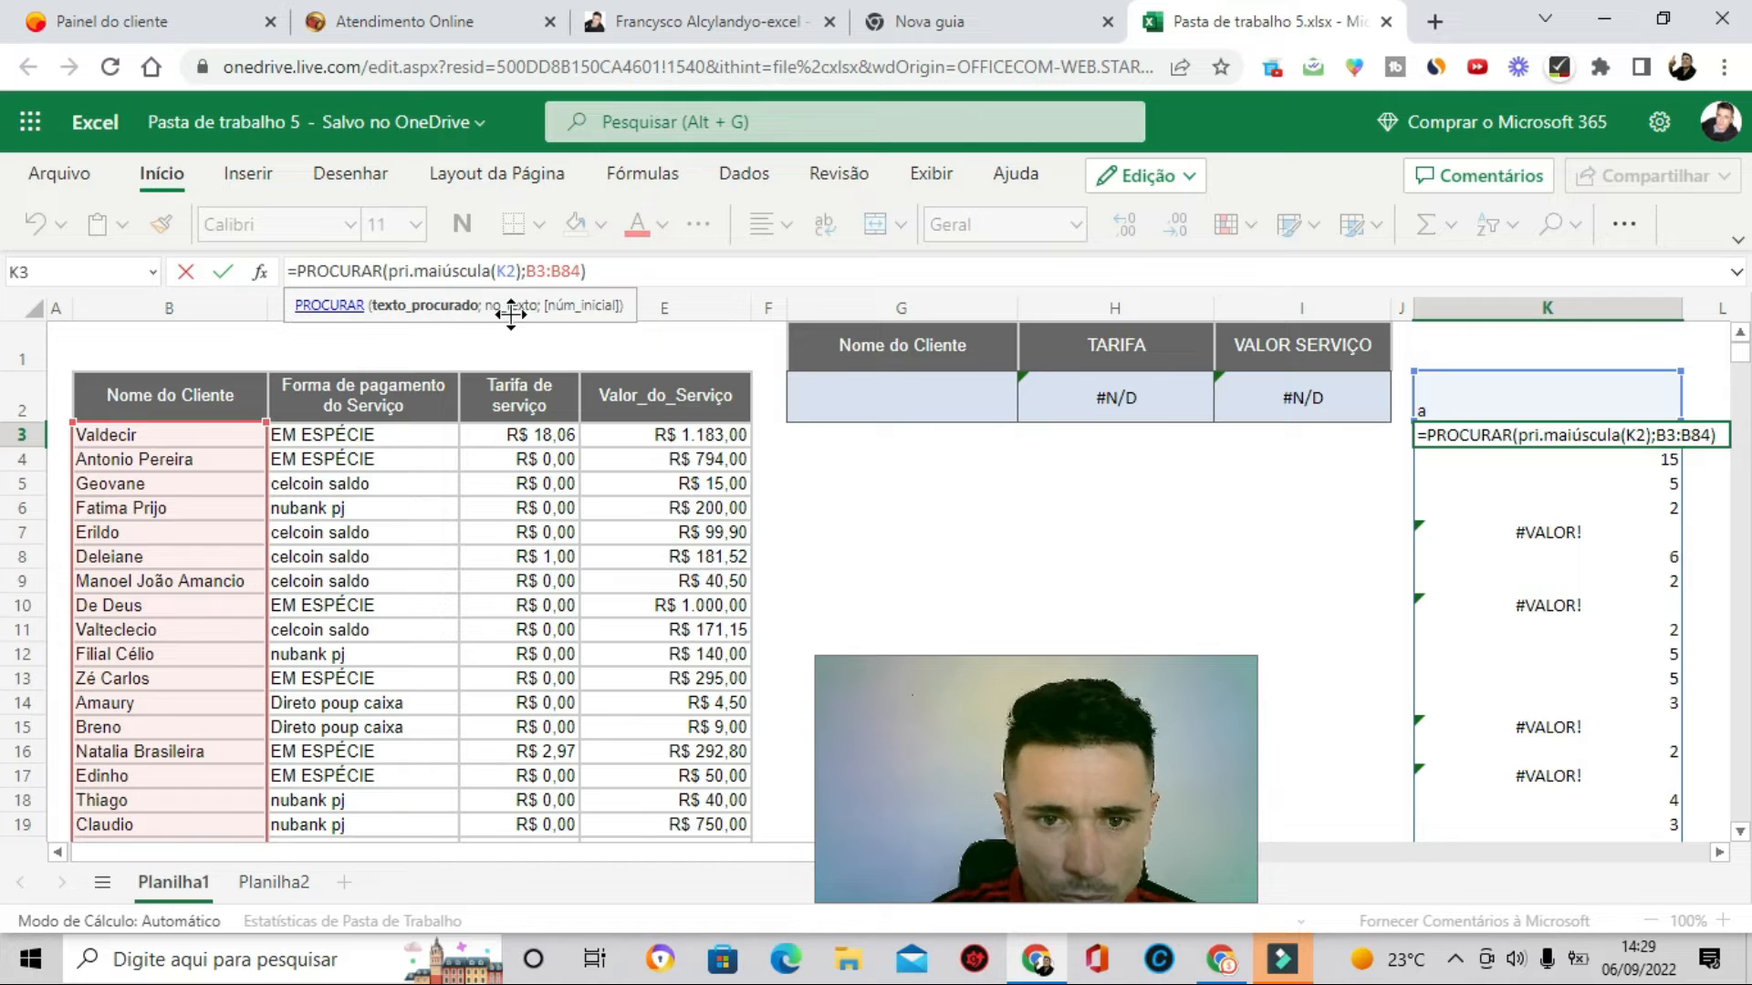
pyautogui.press('Return')
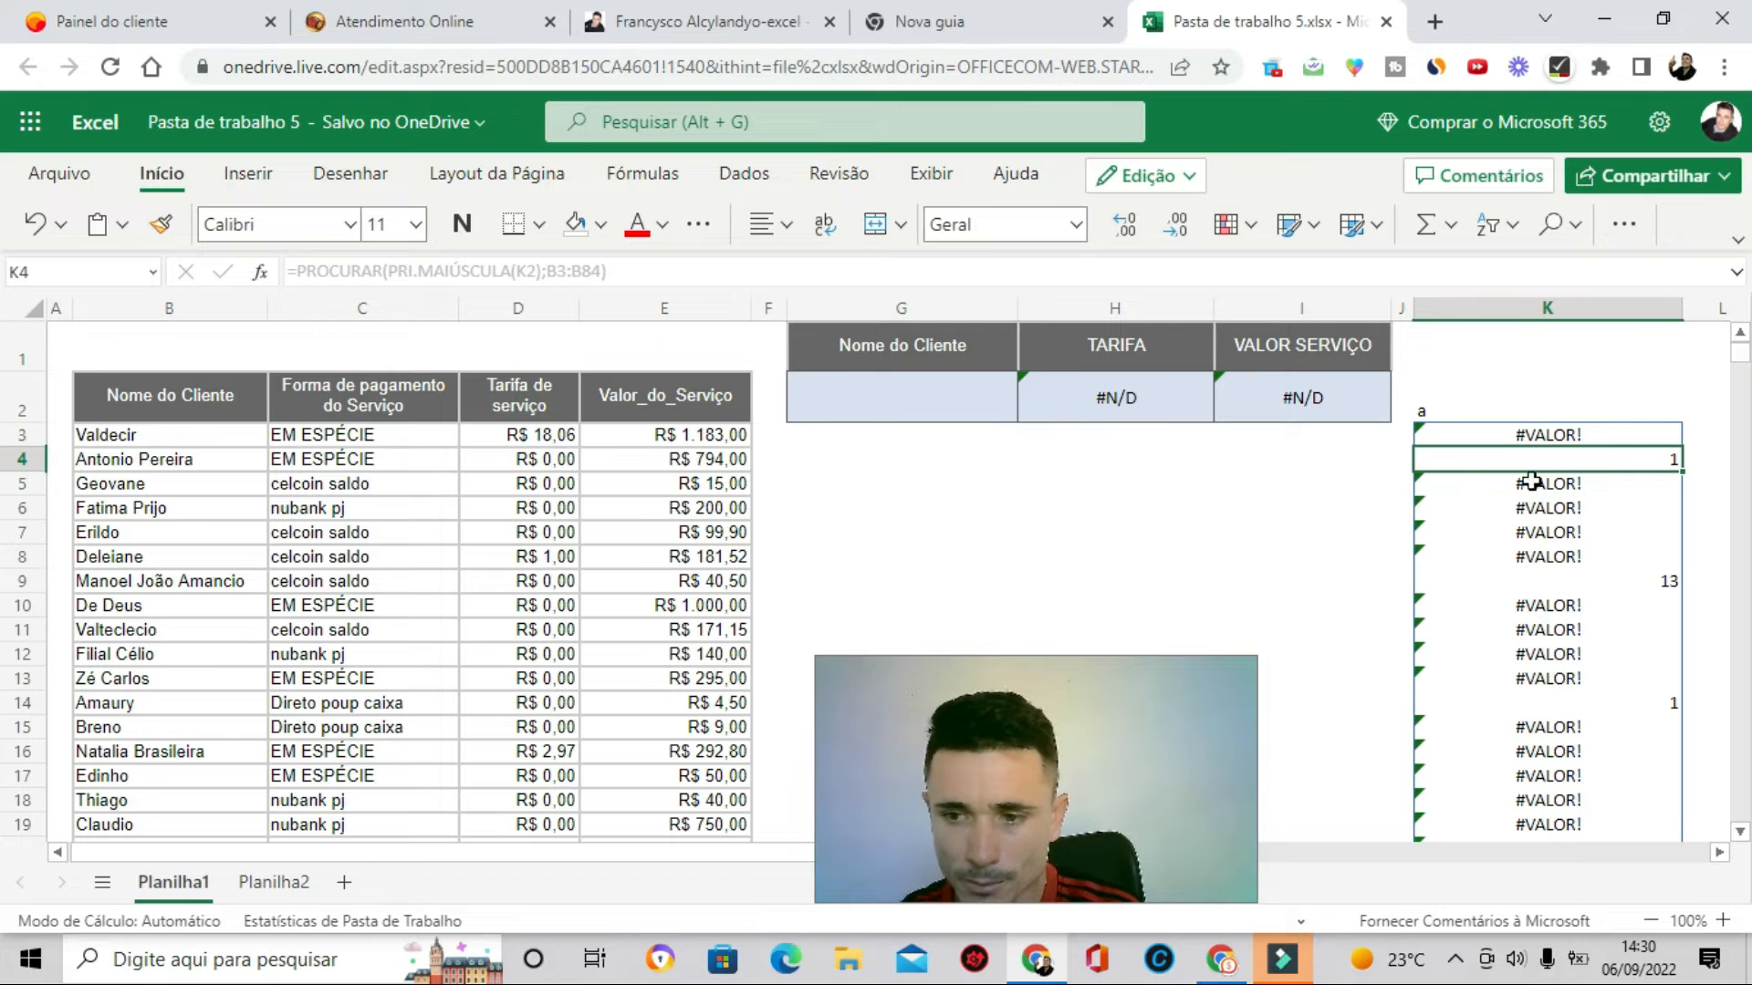
# - Wrap the K3 formula in ÉNÚM, giving =ÉNÚM(PROCURAR(PRI.MAIÚSCULA(K2);B3:B84))
pyautogui.scroll(-1, 1558, 463)
pyautogui.doubleClick(1558, 465)
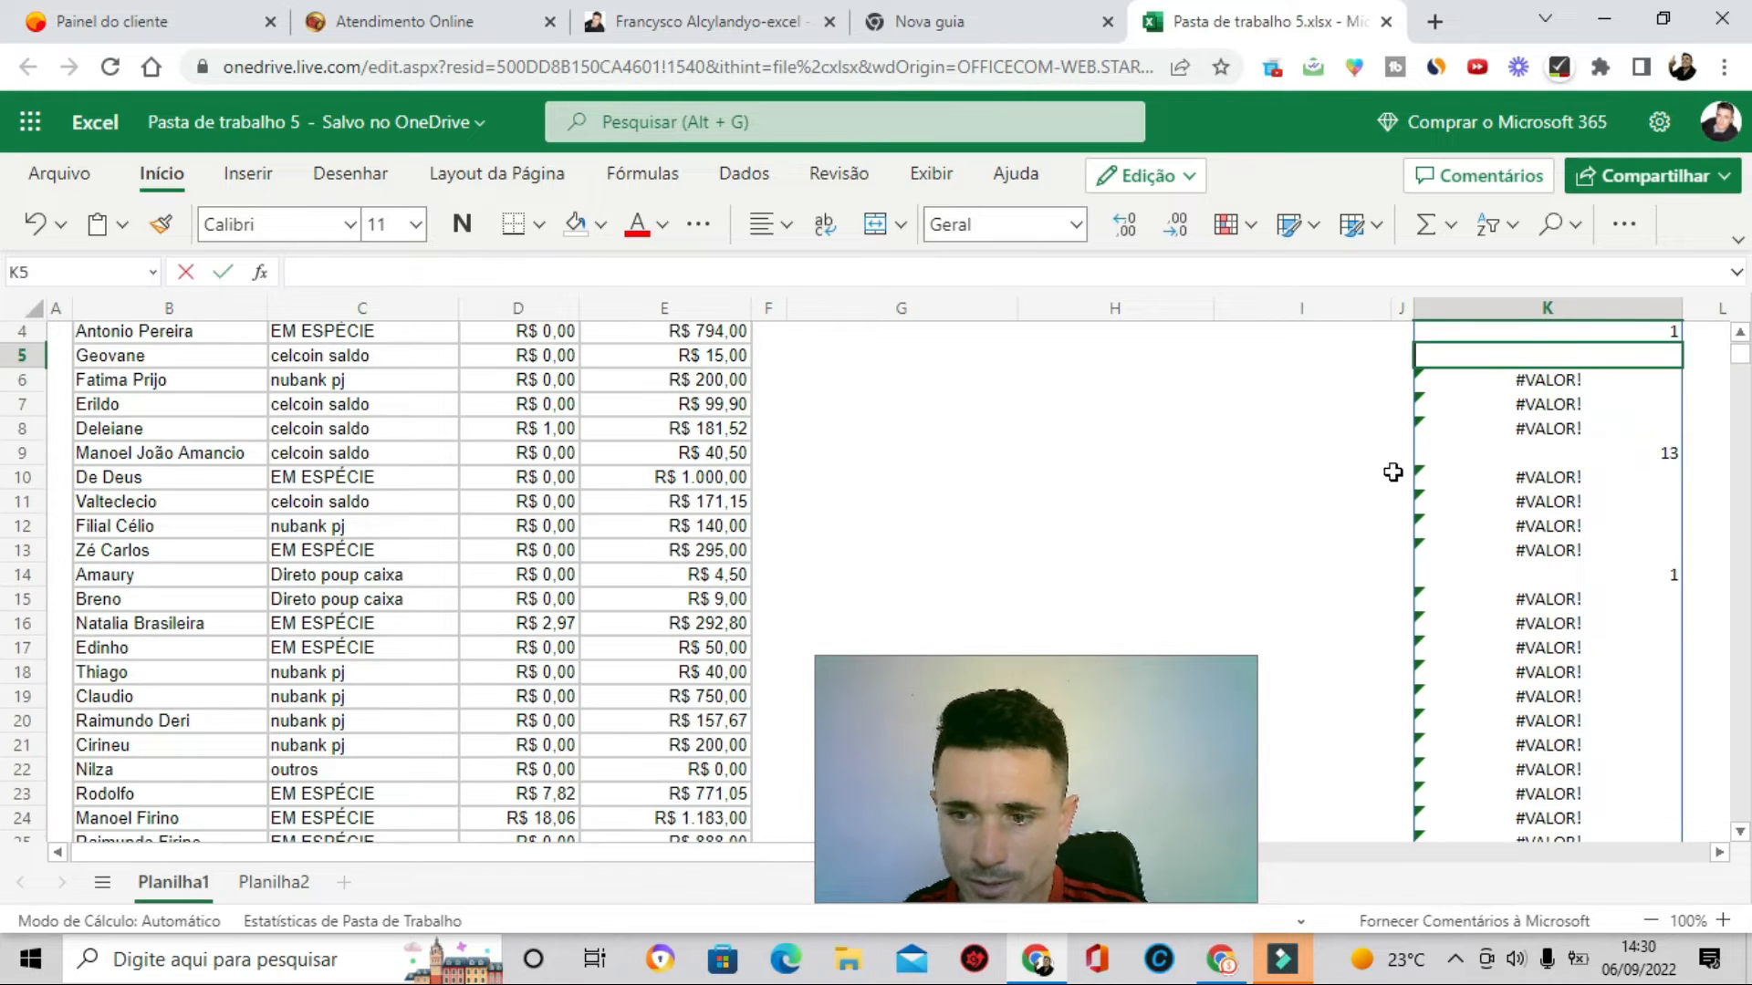
pyautogui.scroll(1, 1166, 528)
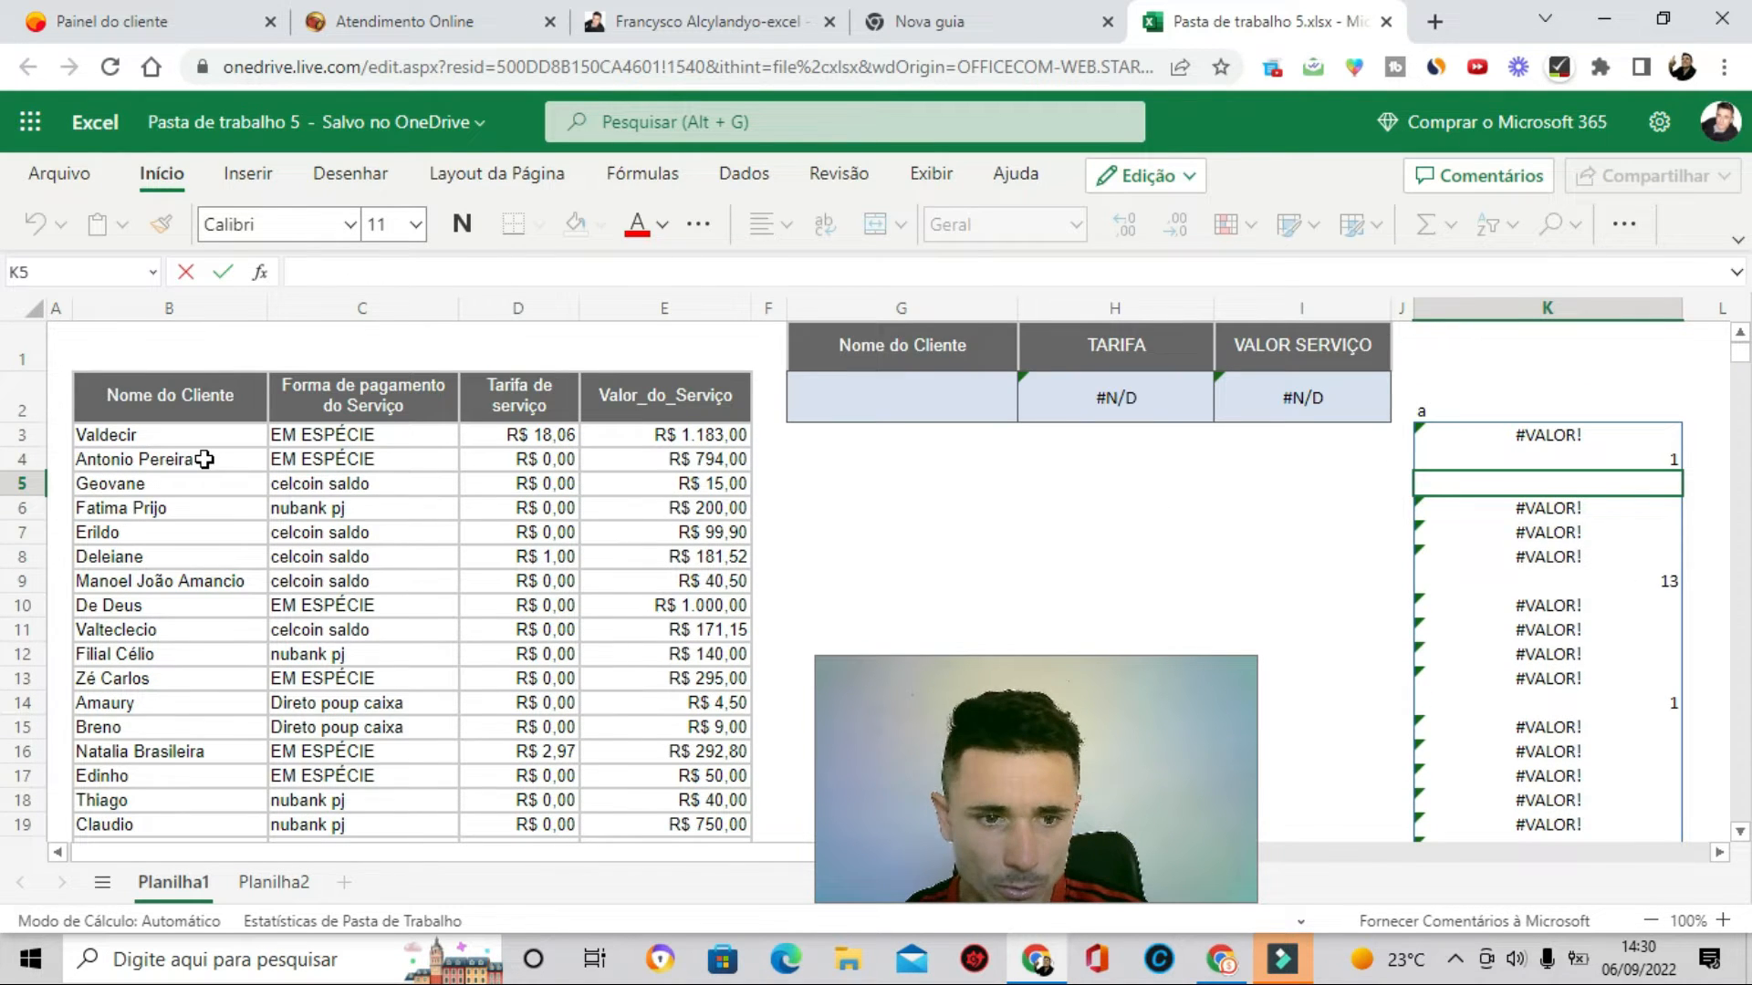
pyautogui.click(1647, 458)
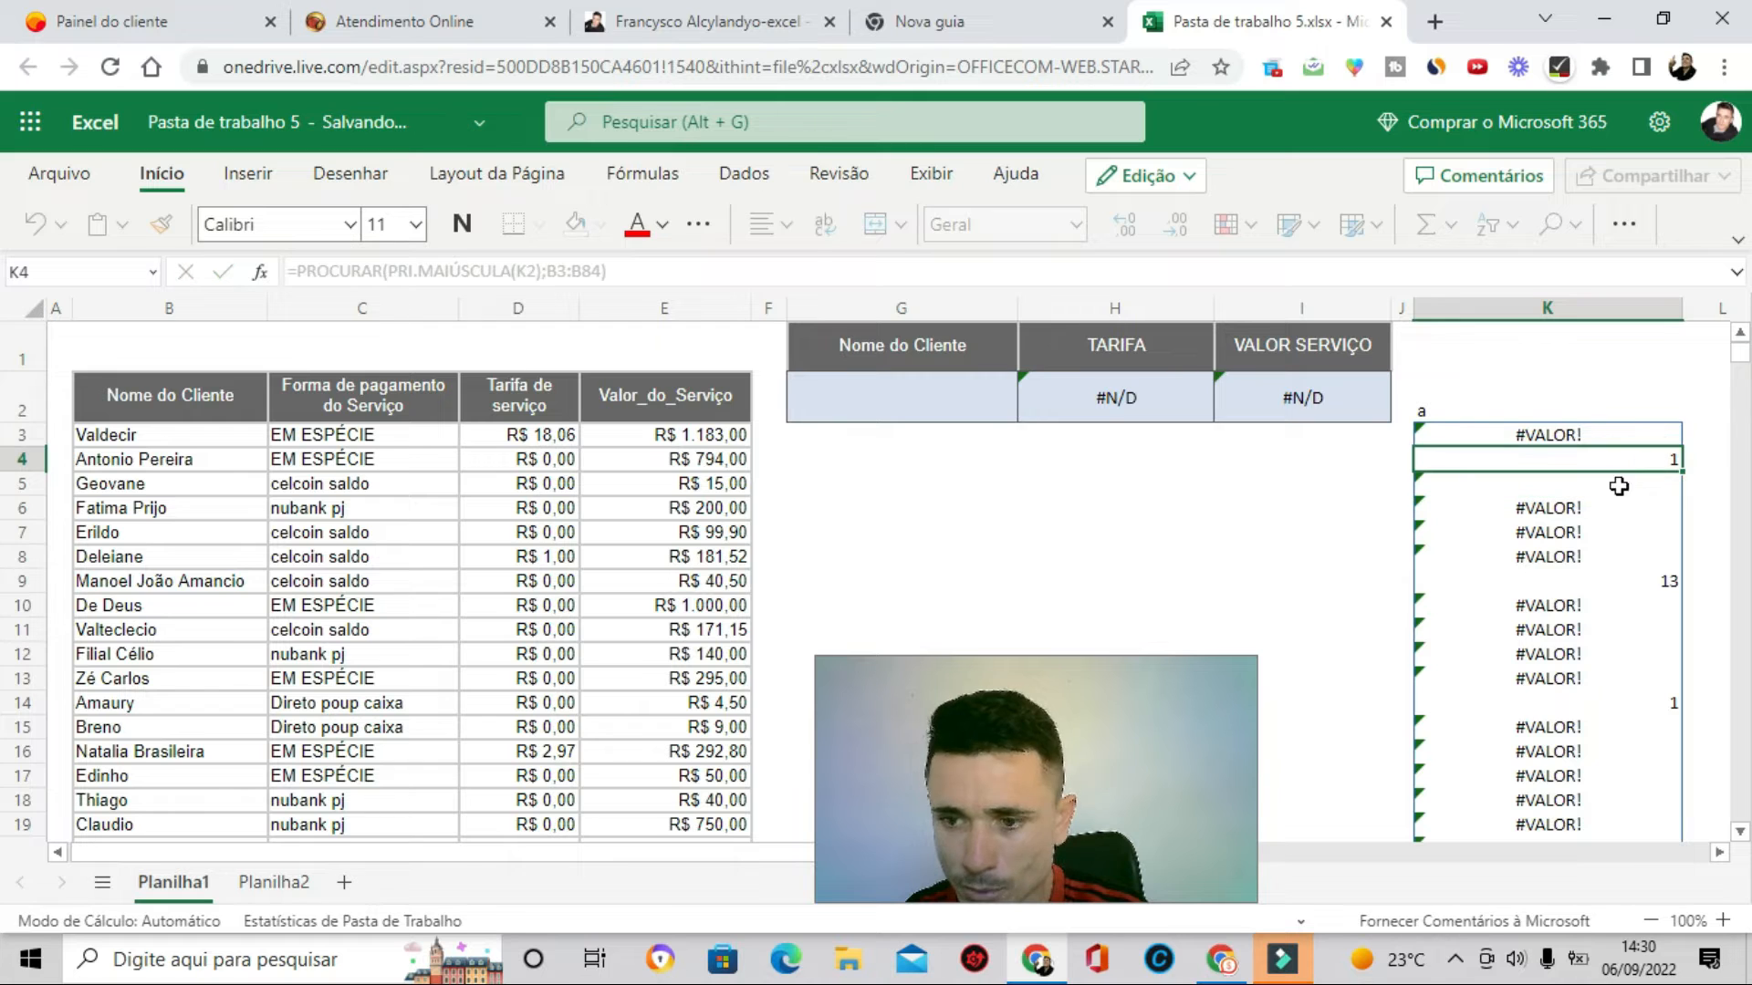
pyautogui.click(1542, 481)
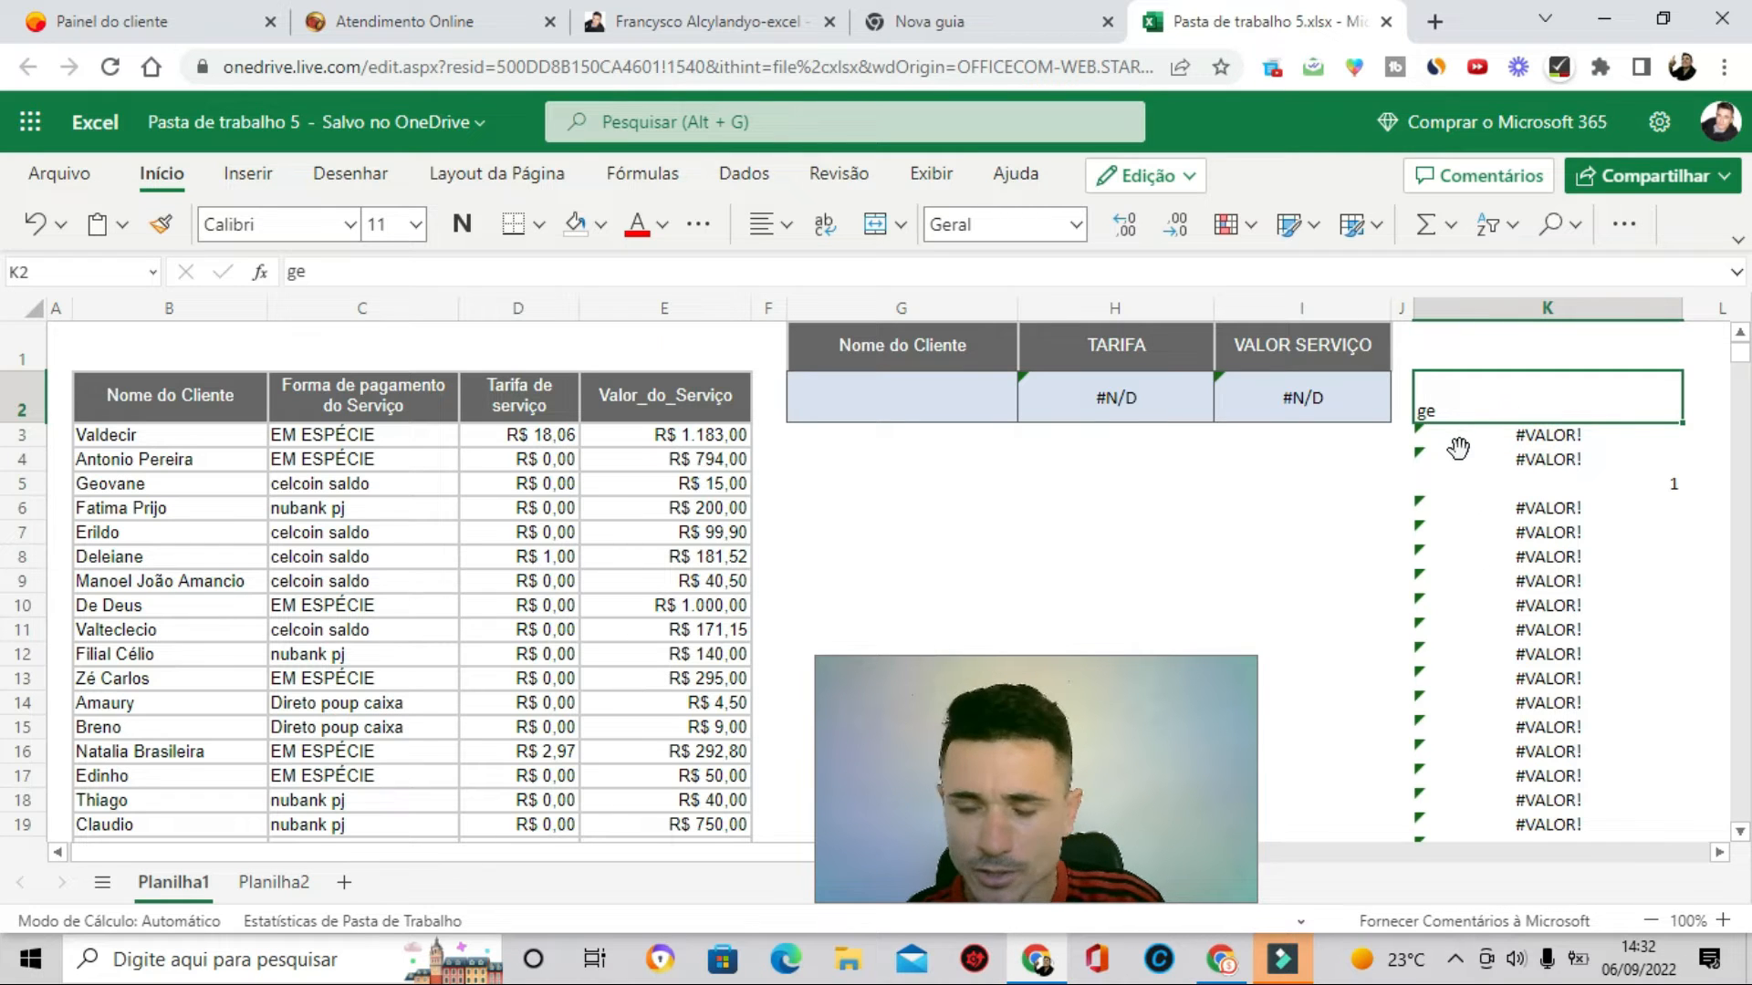
pyautogui.click(1579, 438)
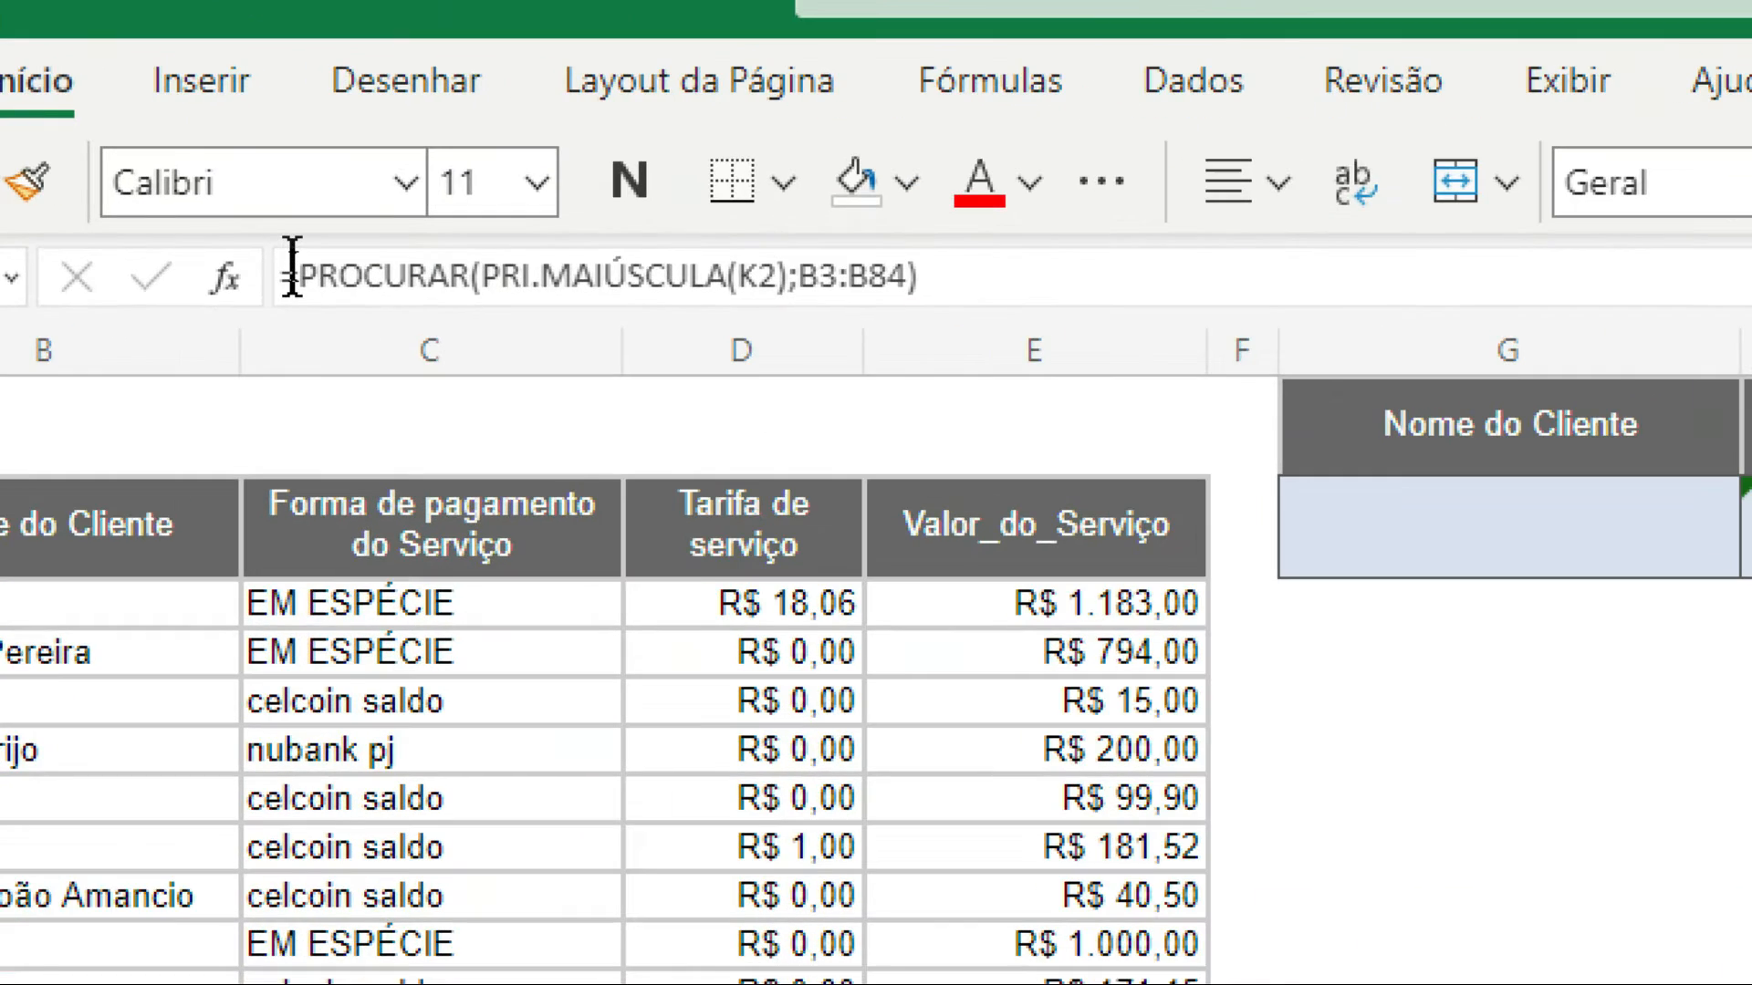
pyautogui.click(281, 275)
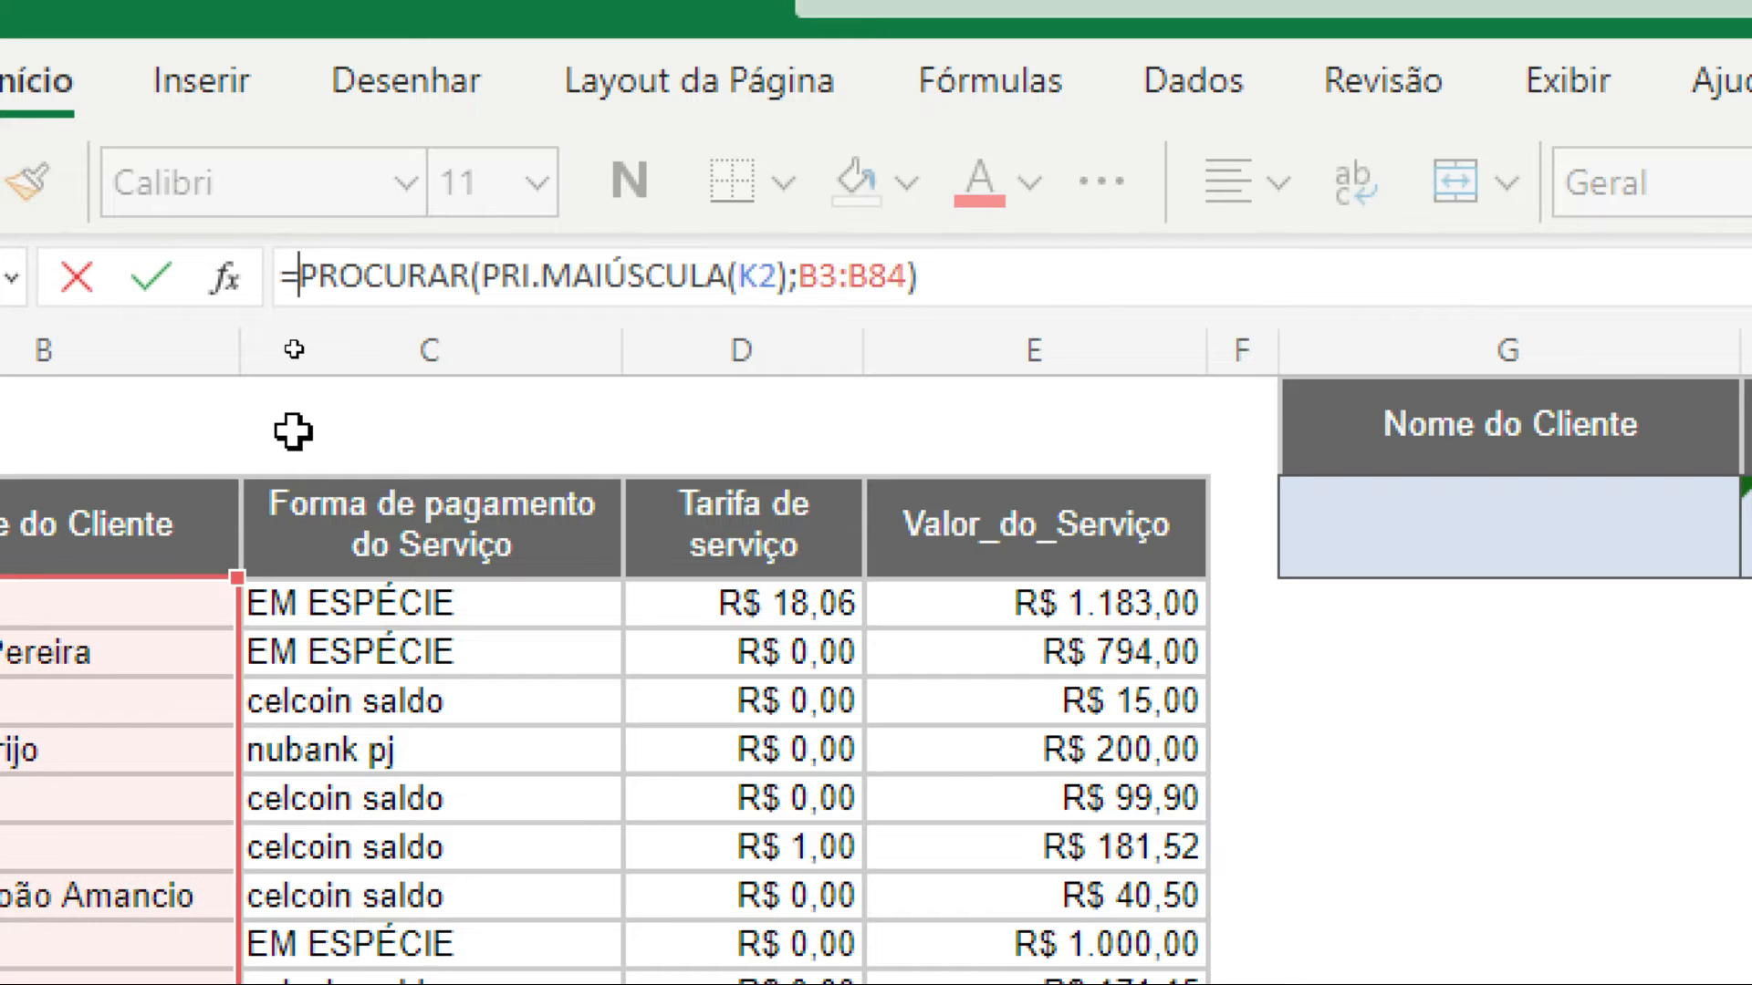
pyautogui.write('é')
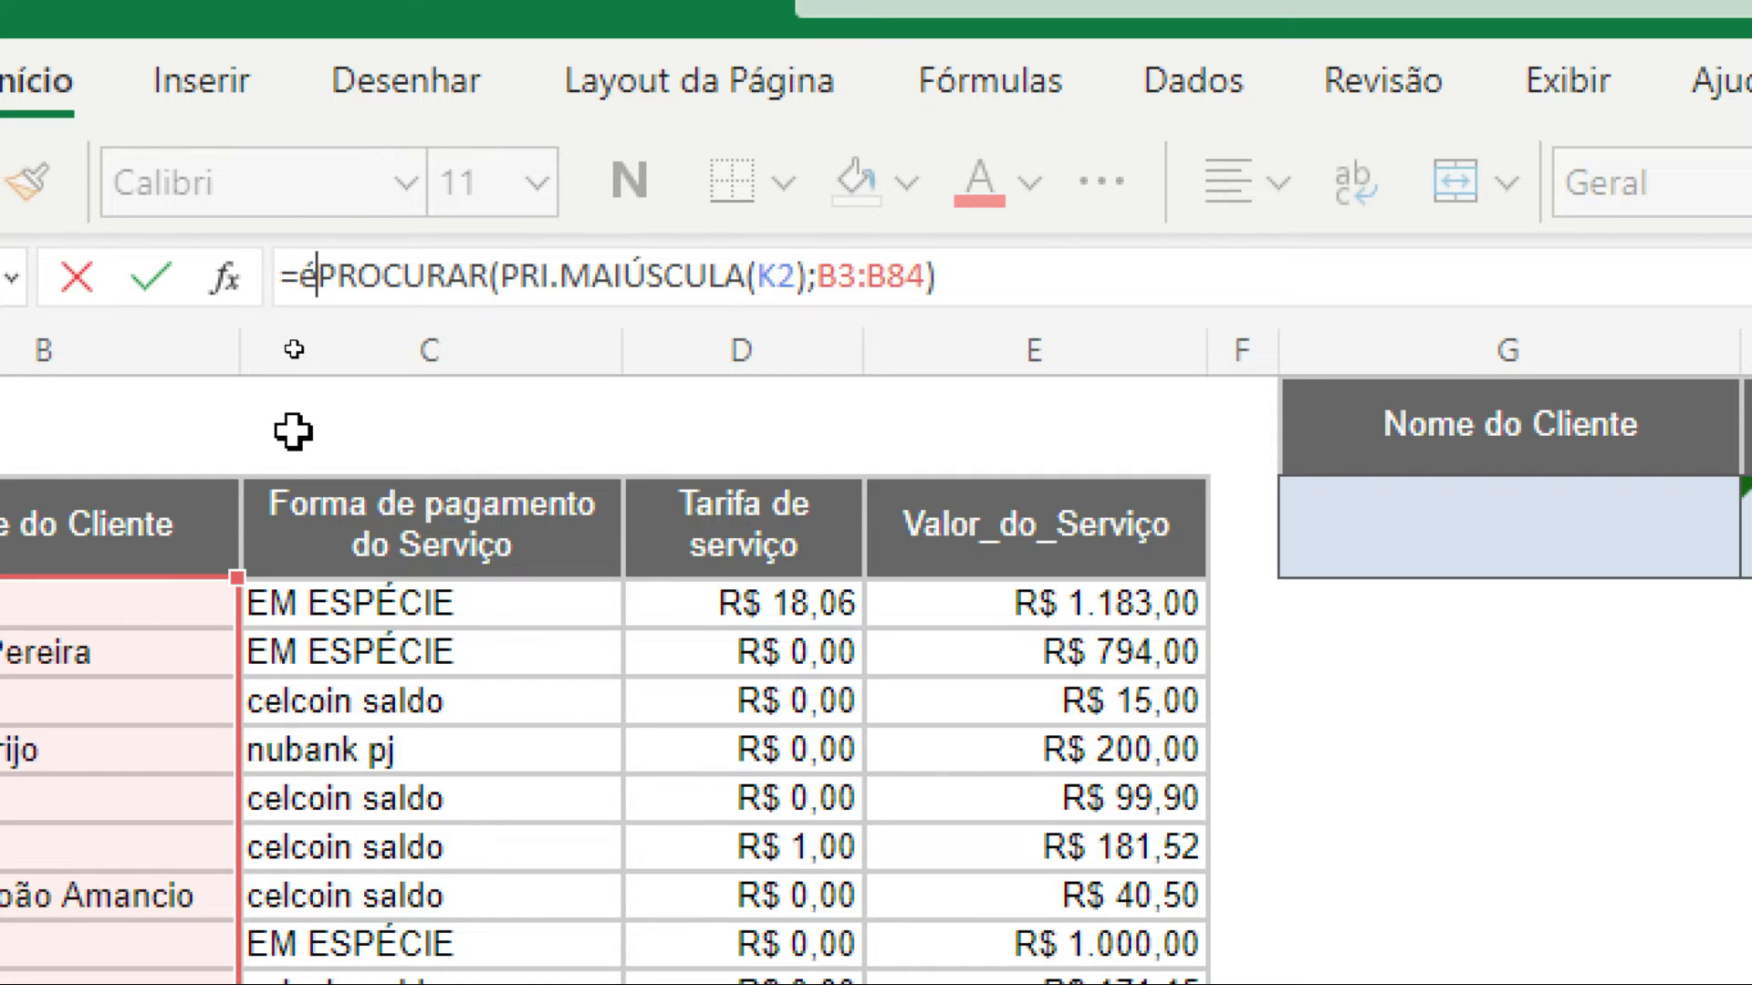
pyautogui.write('núm(')
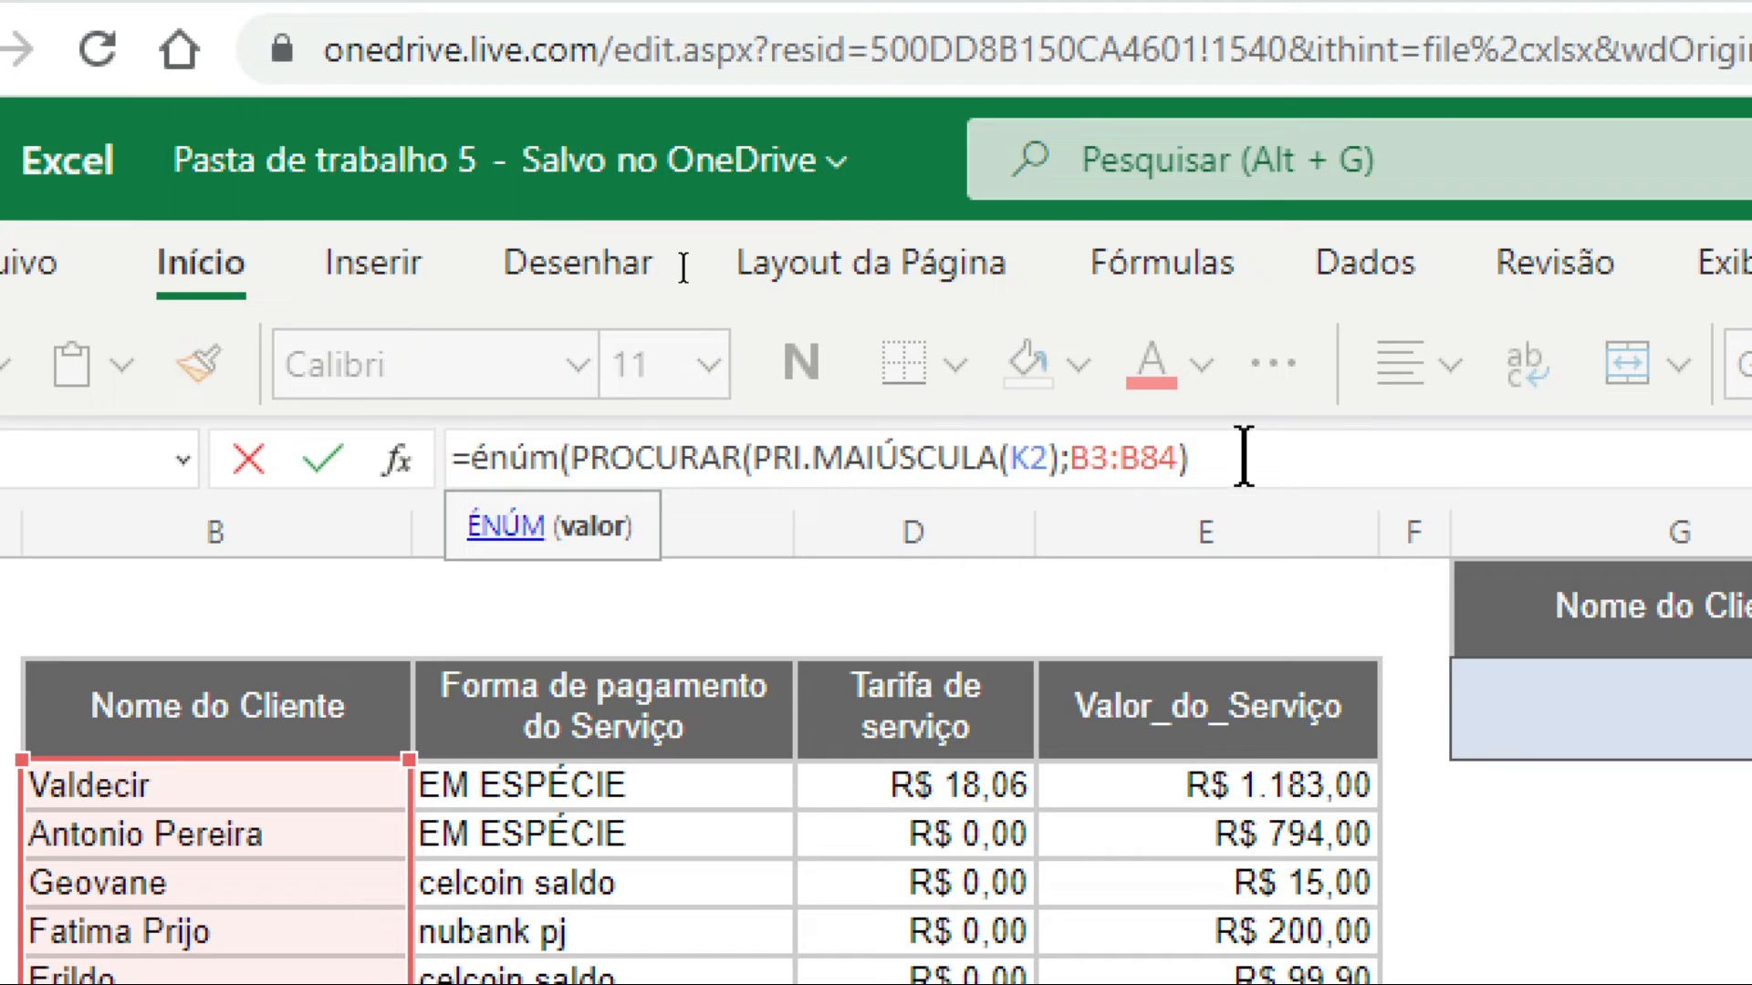
pyautogui.click(1244, 452)
pyautogui.write(')')
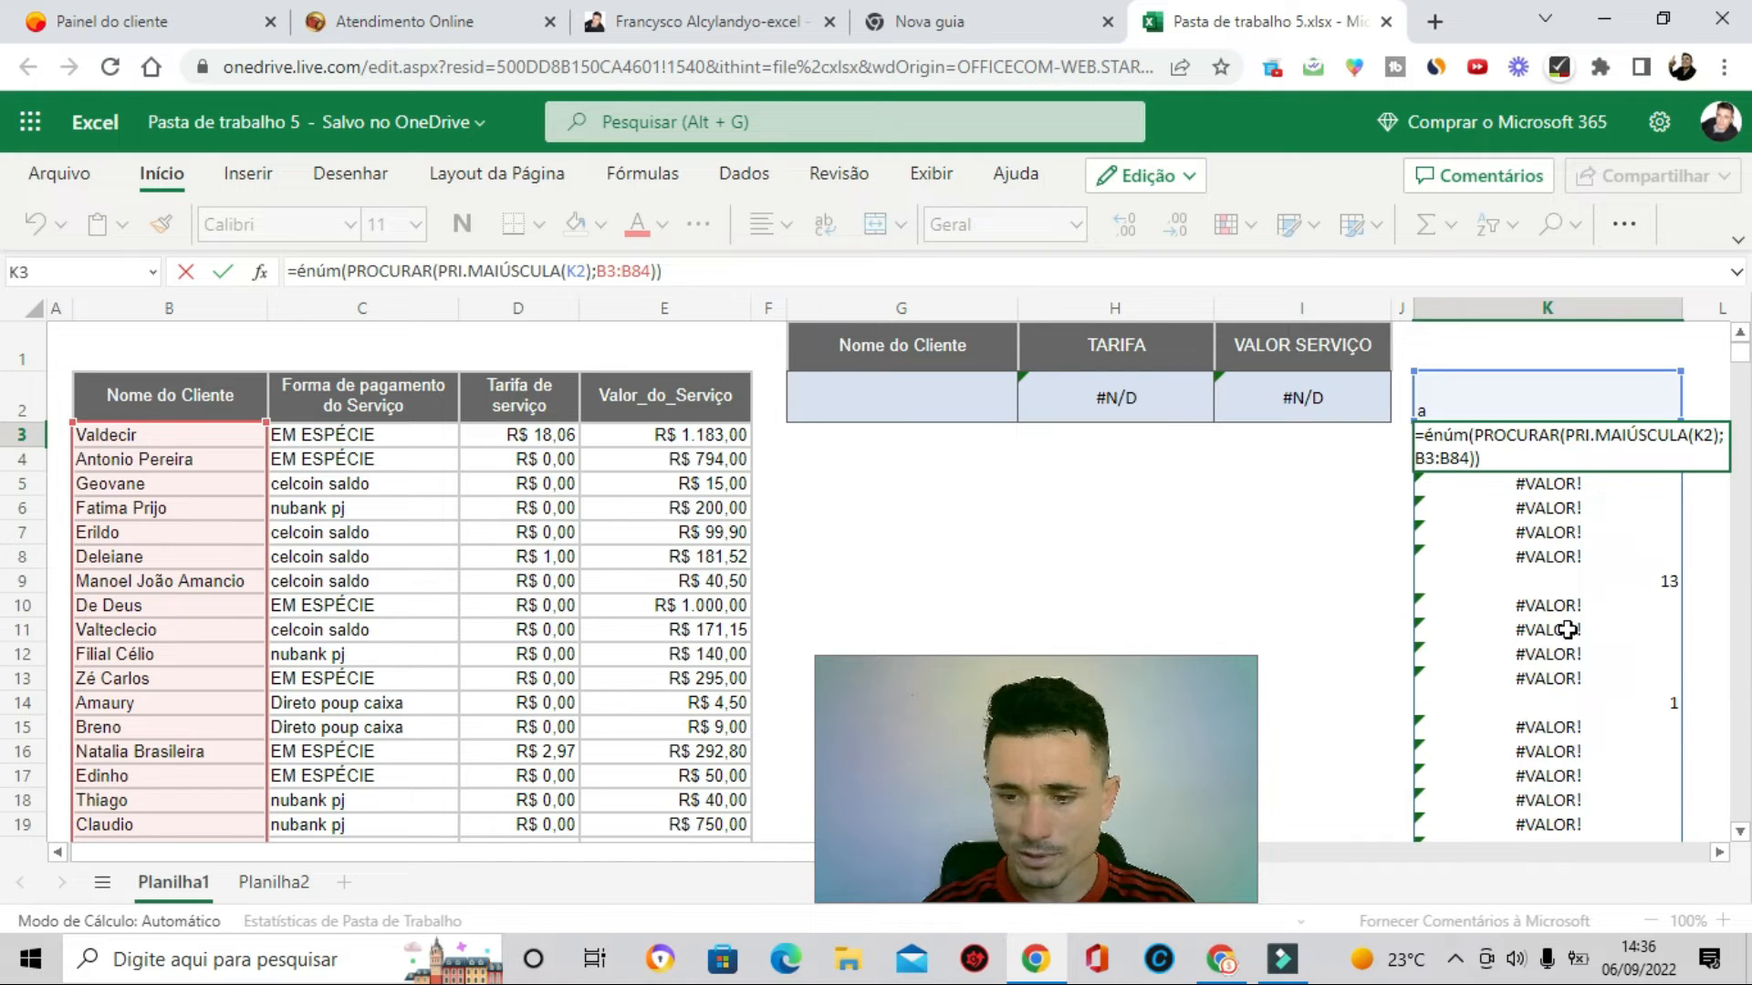
pyautogui.press('Return')
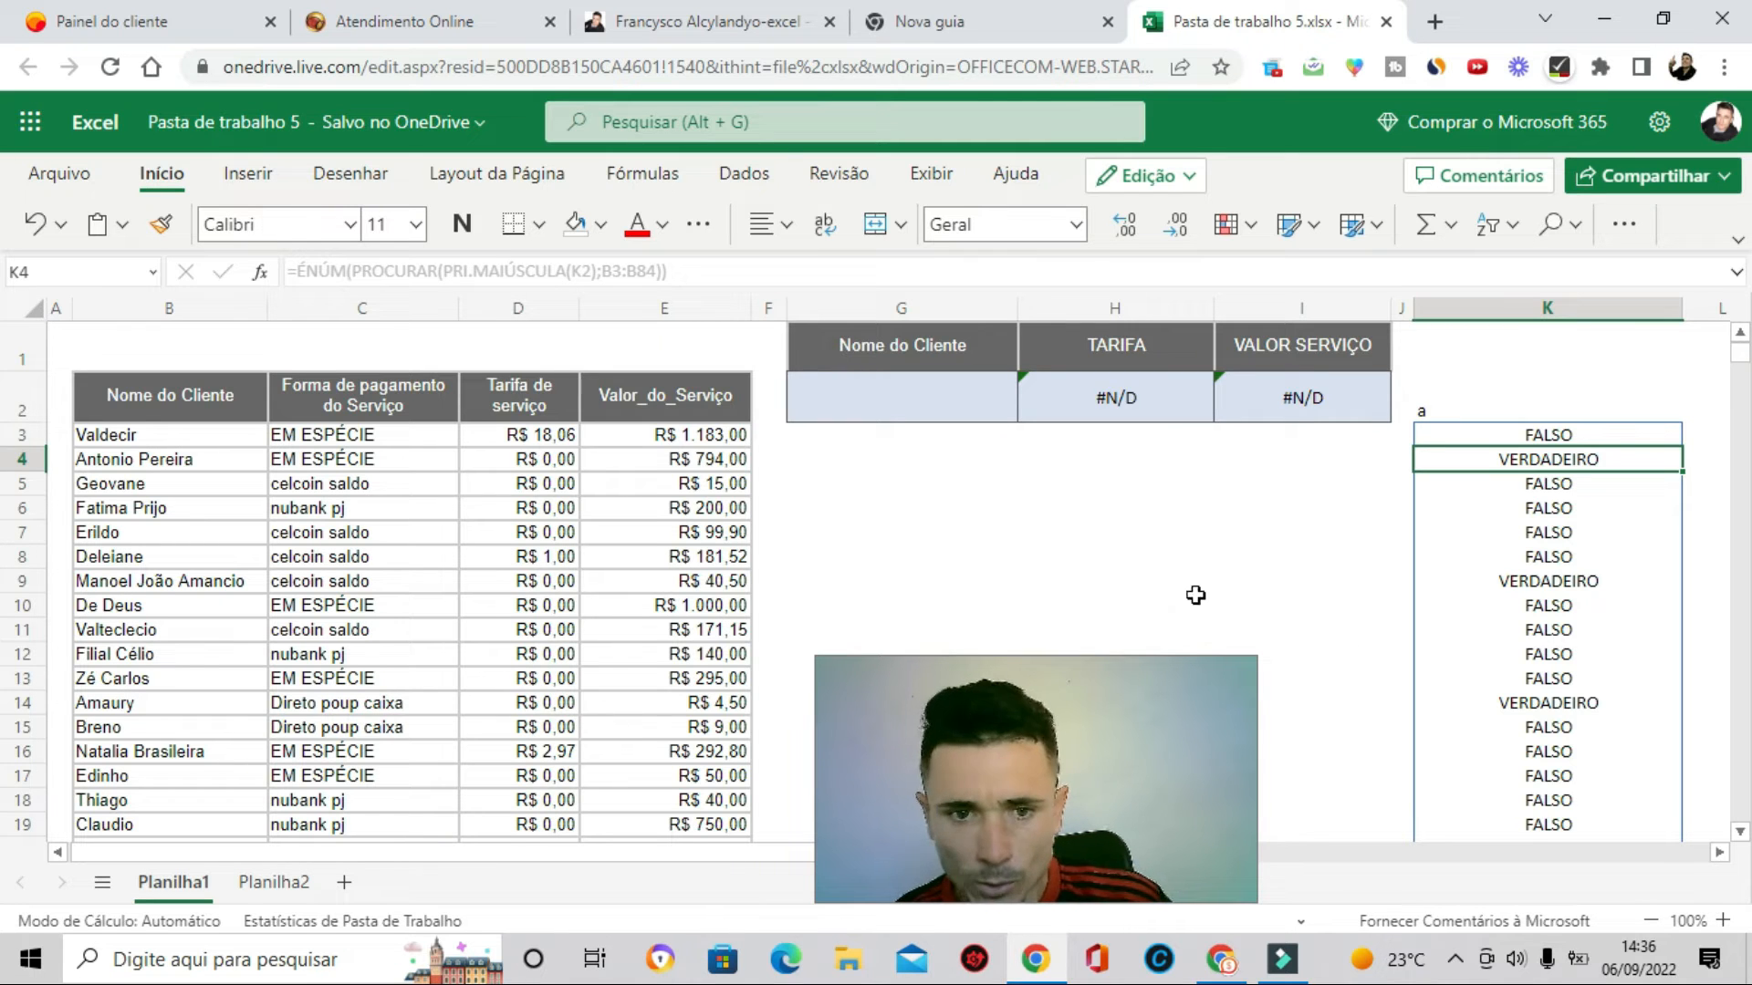
# - Replace the search text in K2 with ge
pyautogui.click(1262, 561)
pyautogui.click(1476, 436)
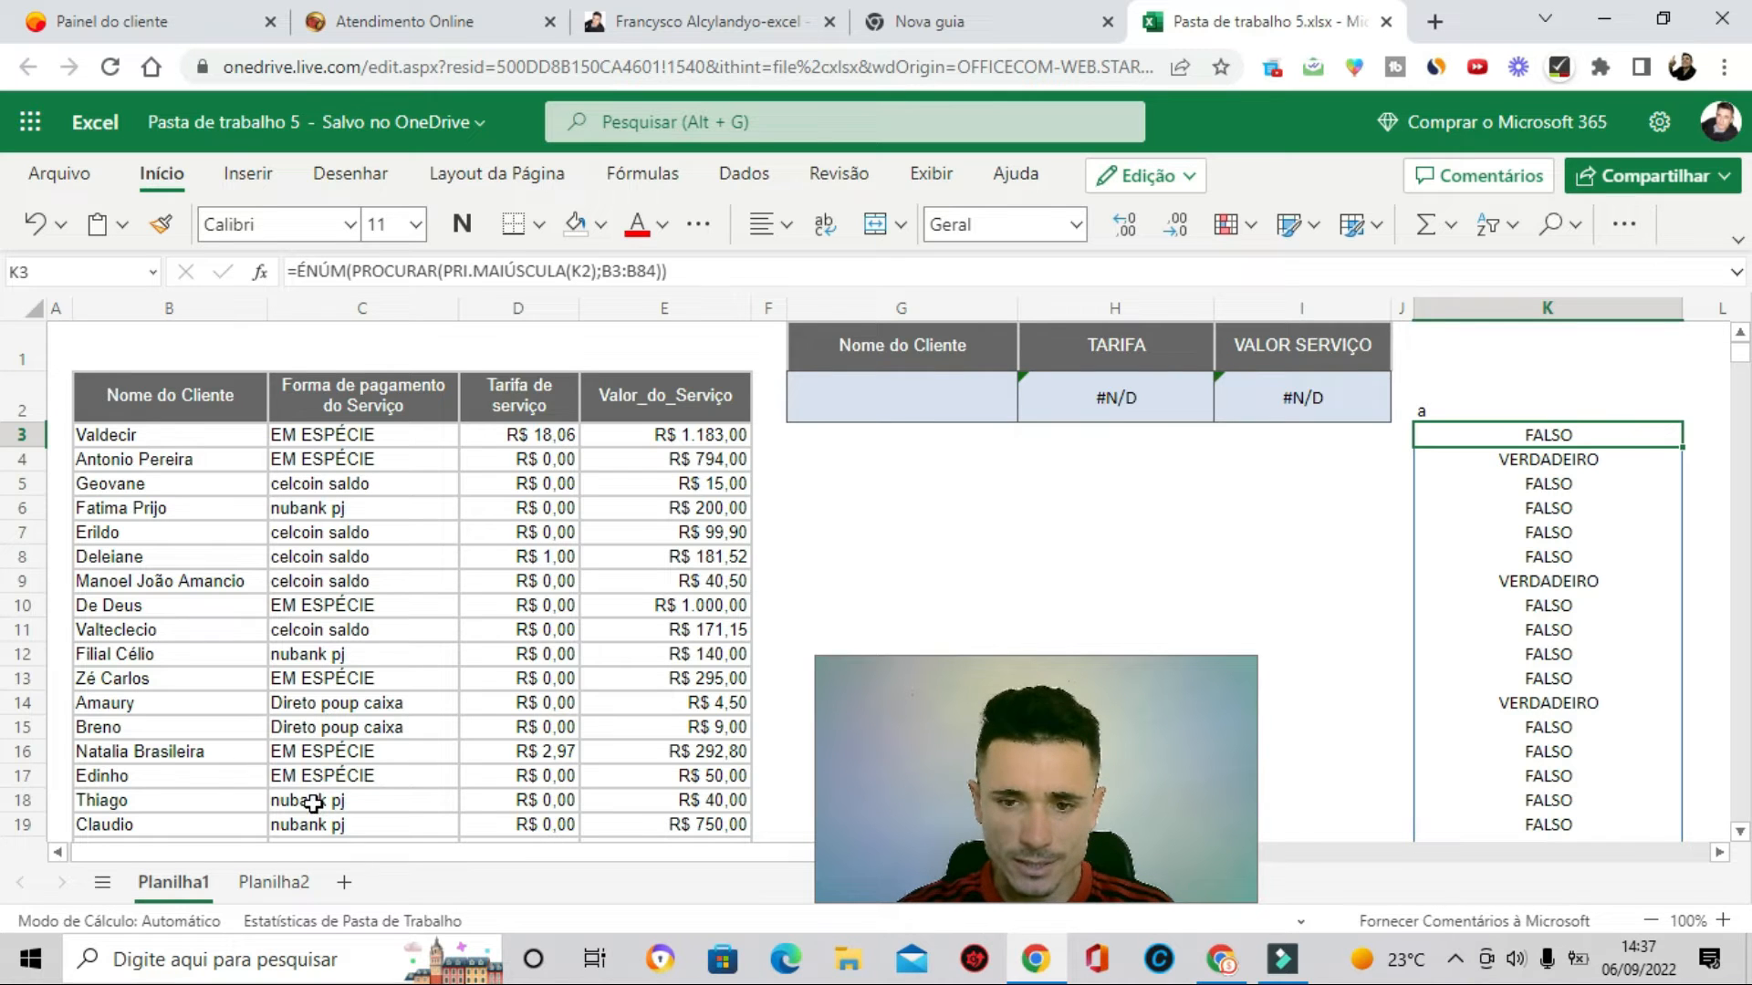
pyautogui.click(1472, 405)
pyautogui.press('BackSpace')
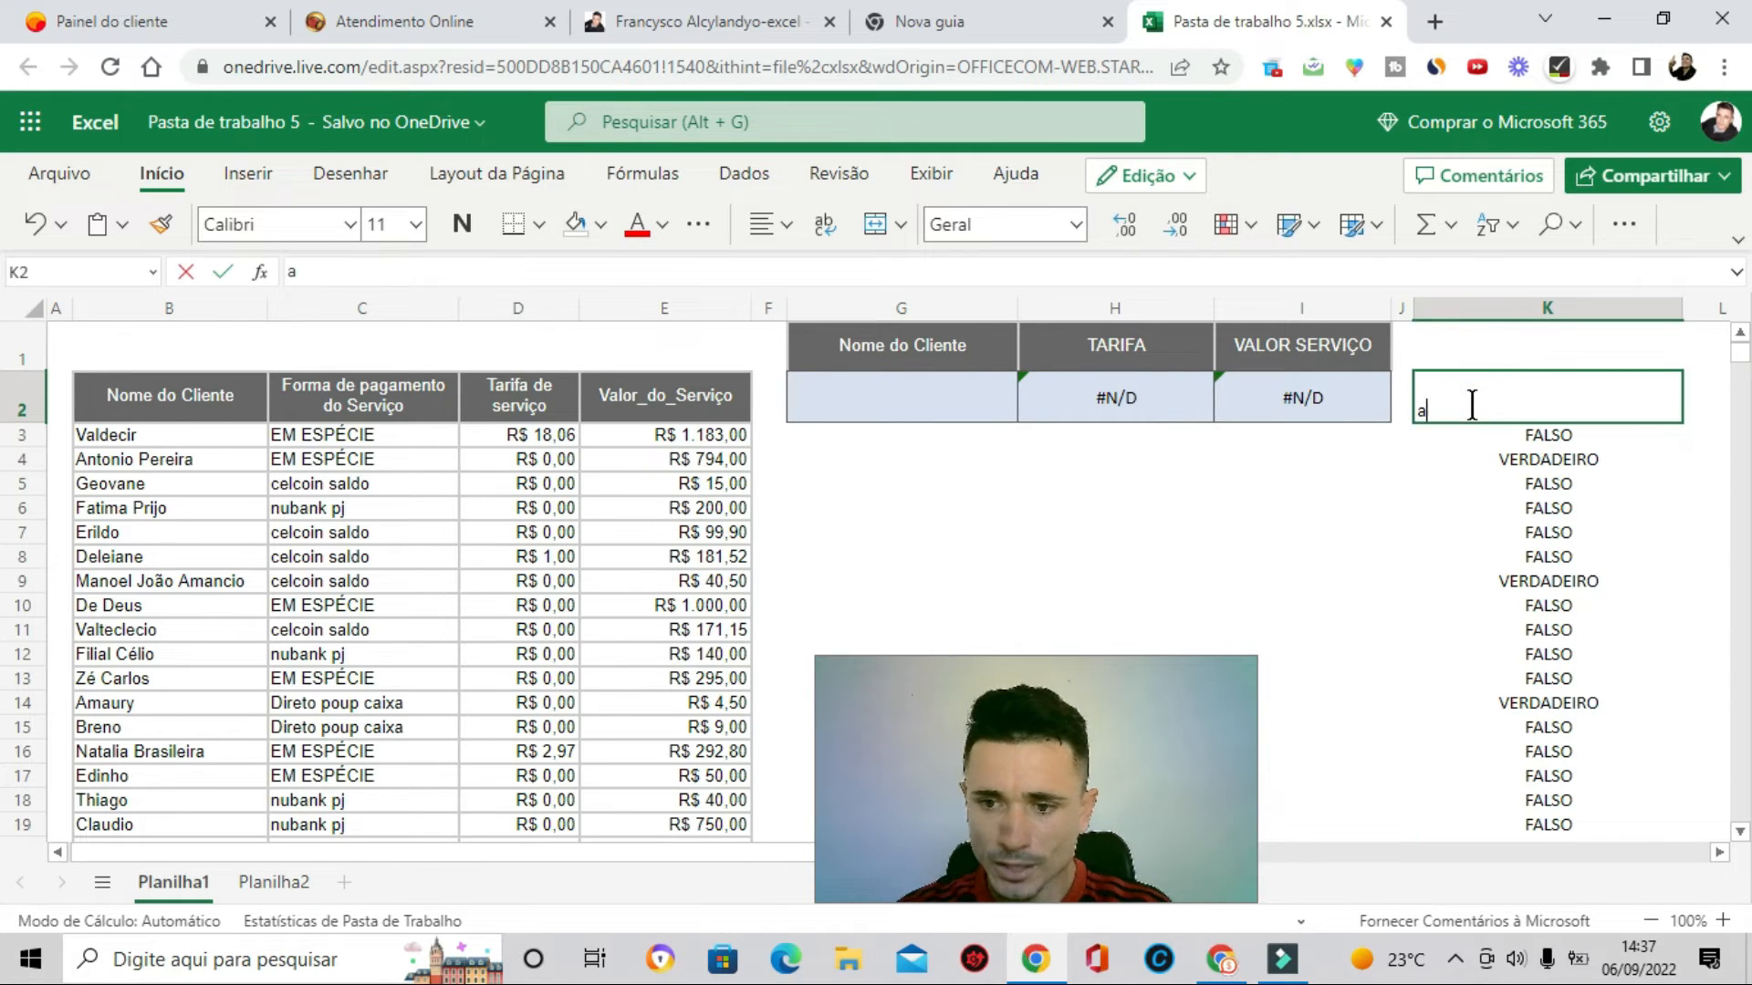
pyautogui.write('ge')
pyautogui.press('Return')
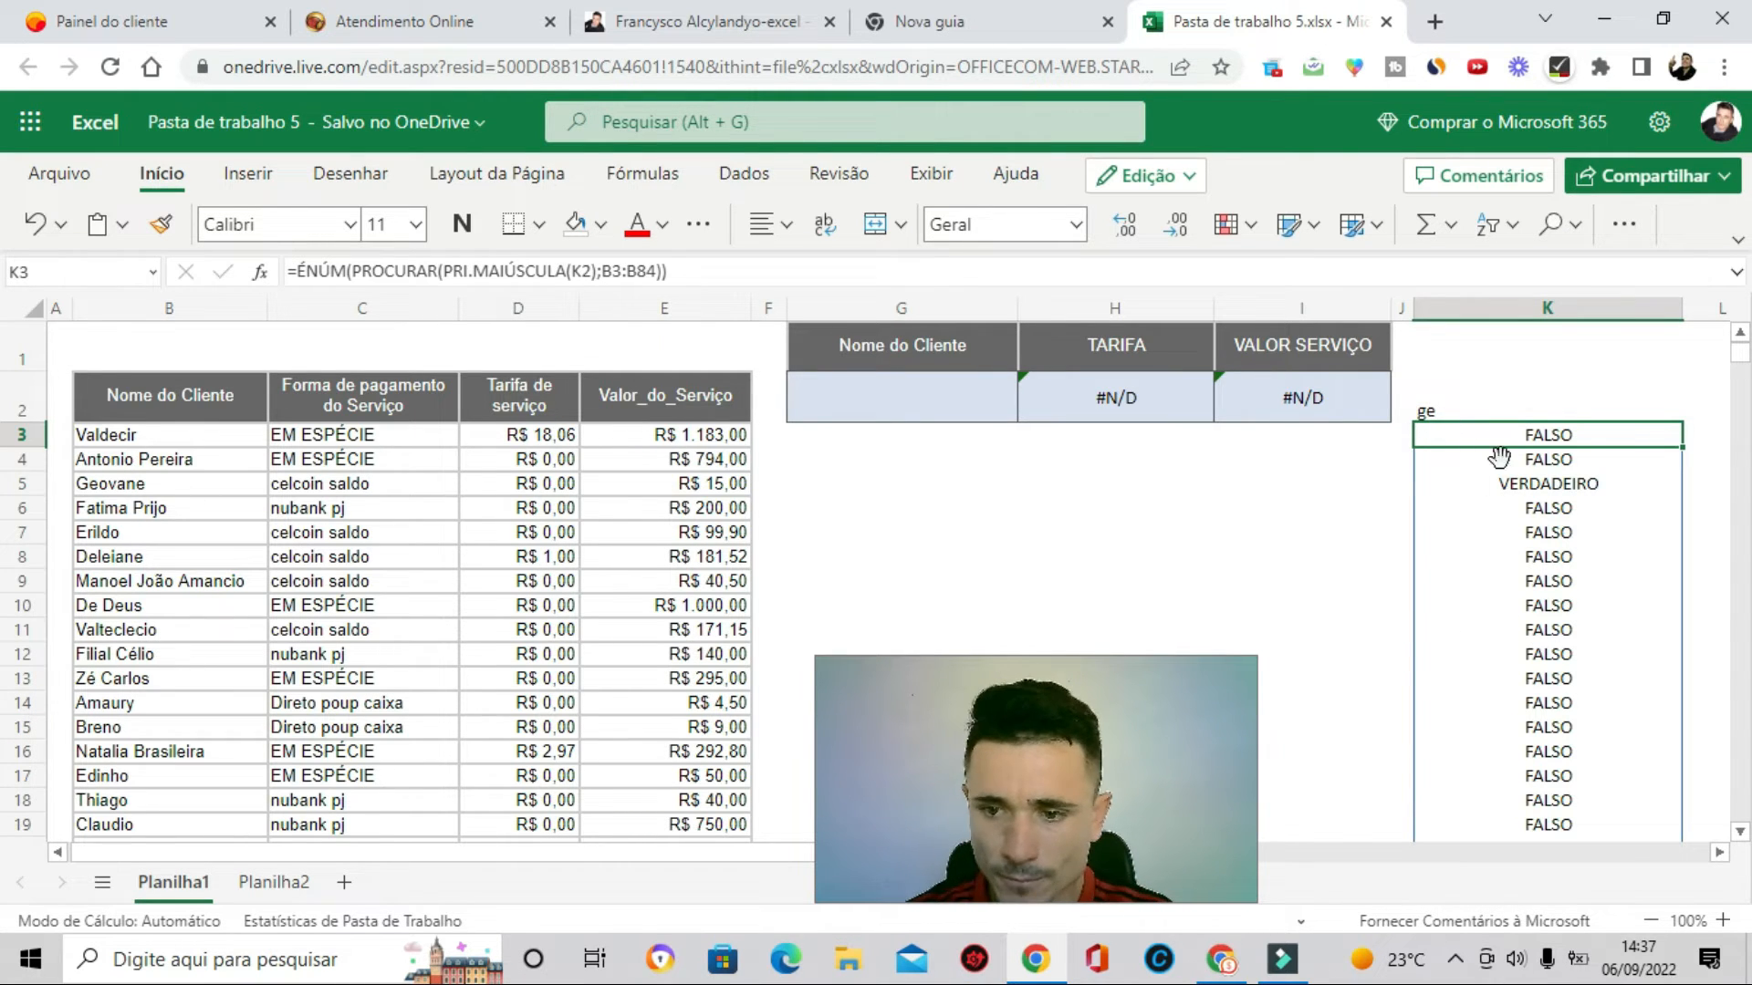
# - Turn the K3 formula into =FILTRO(B3:B84;ÉNÚM(PROCURAR(PRI.MAIÚSCULA(K2);B3:B84));"Não cadastrado") to list matching client names
pyautogui.click(295, 269)
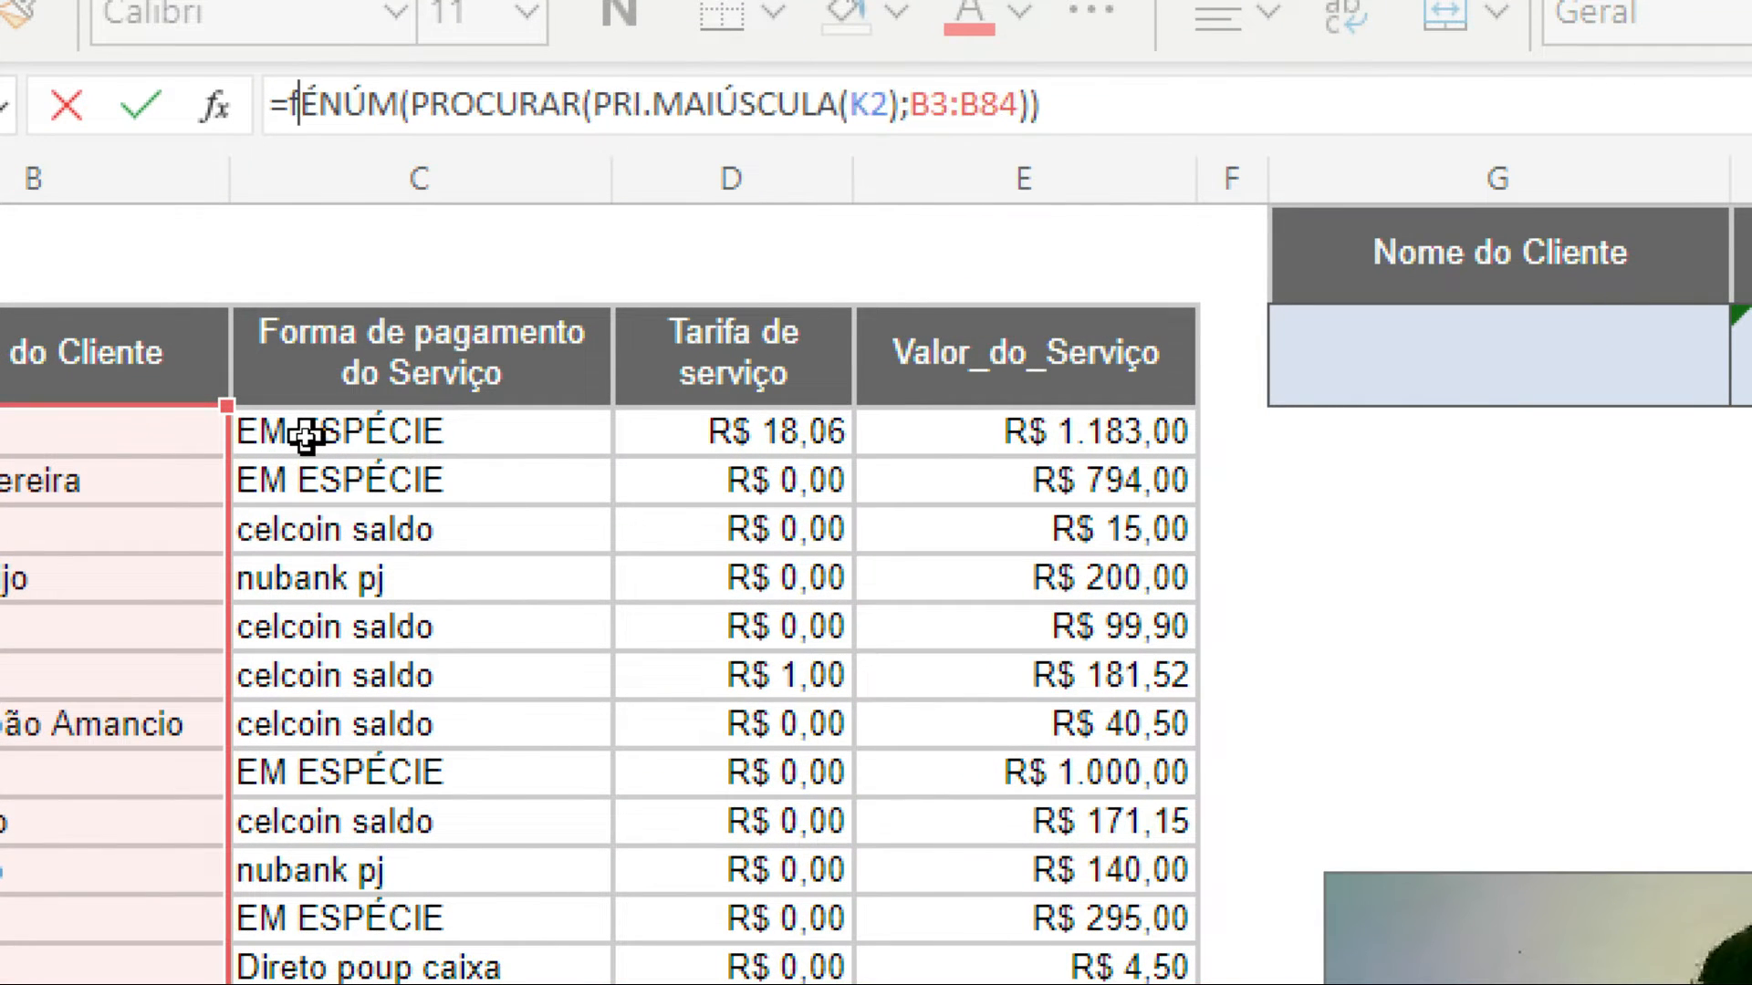
pyautogui.write('filtro(')
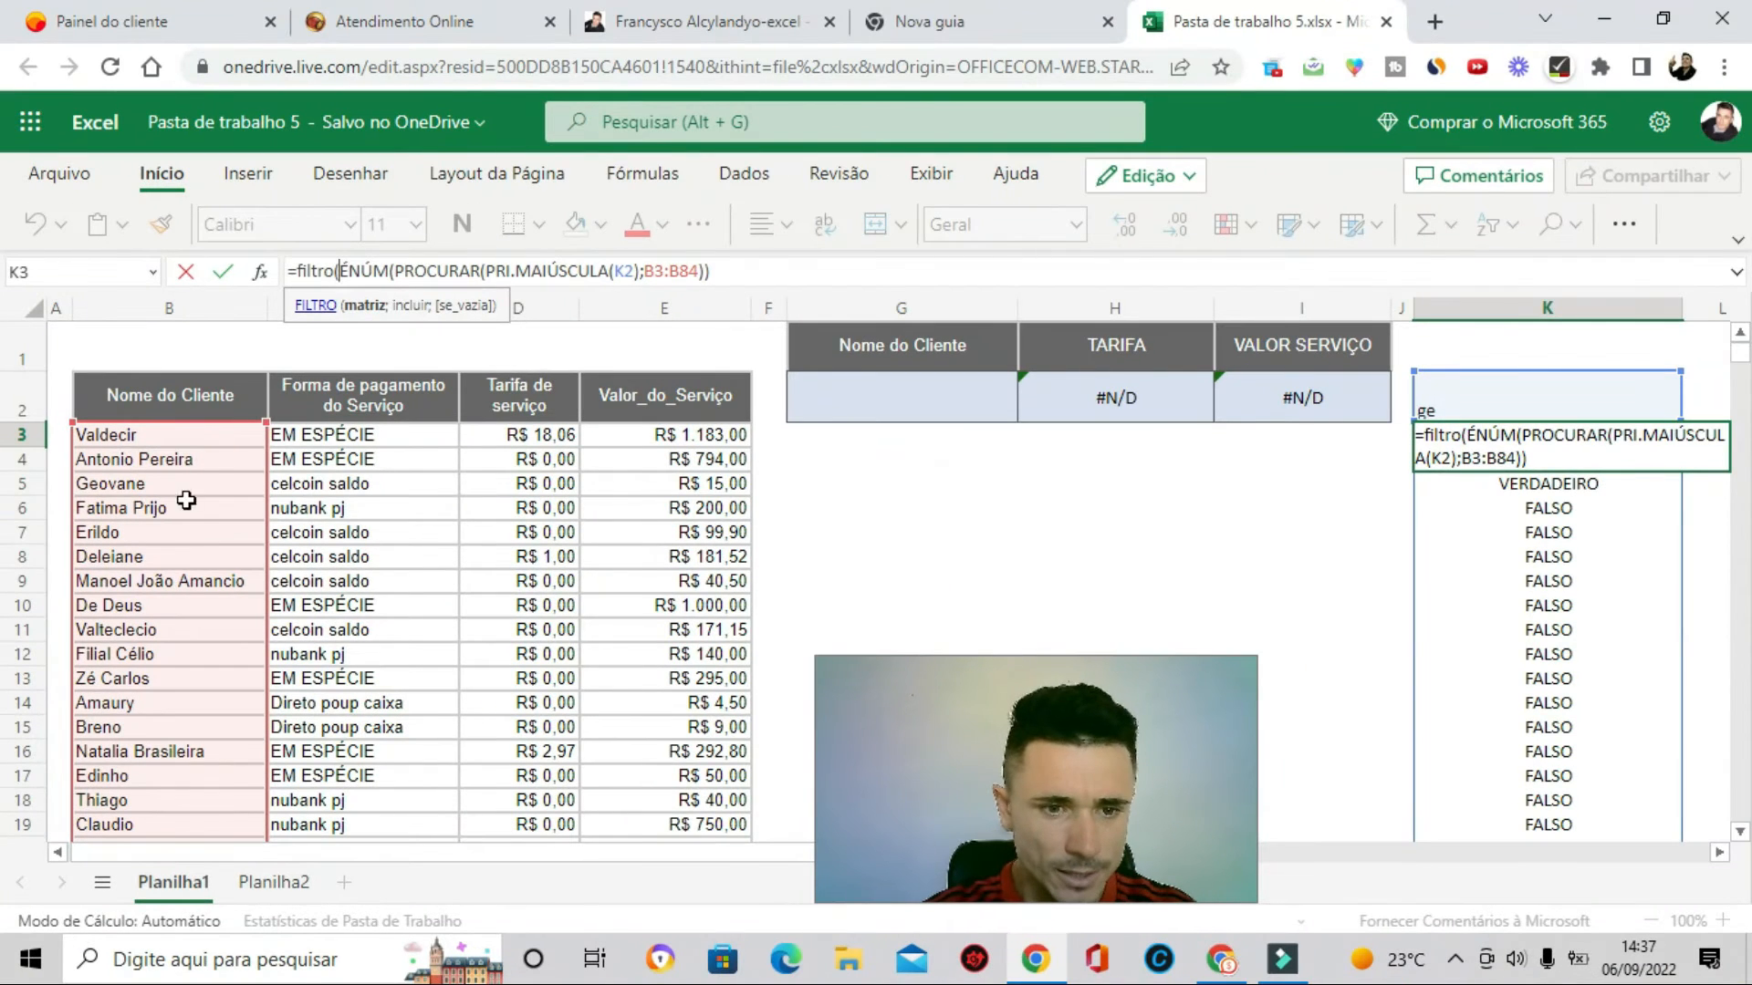
pyautogui.moveTo(211, 435); pyautogui.dragTo(296, 568)
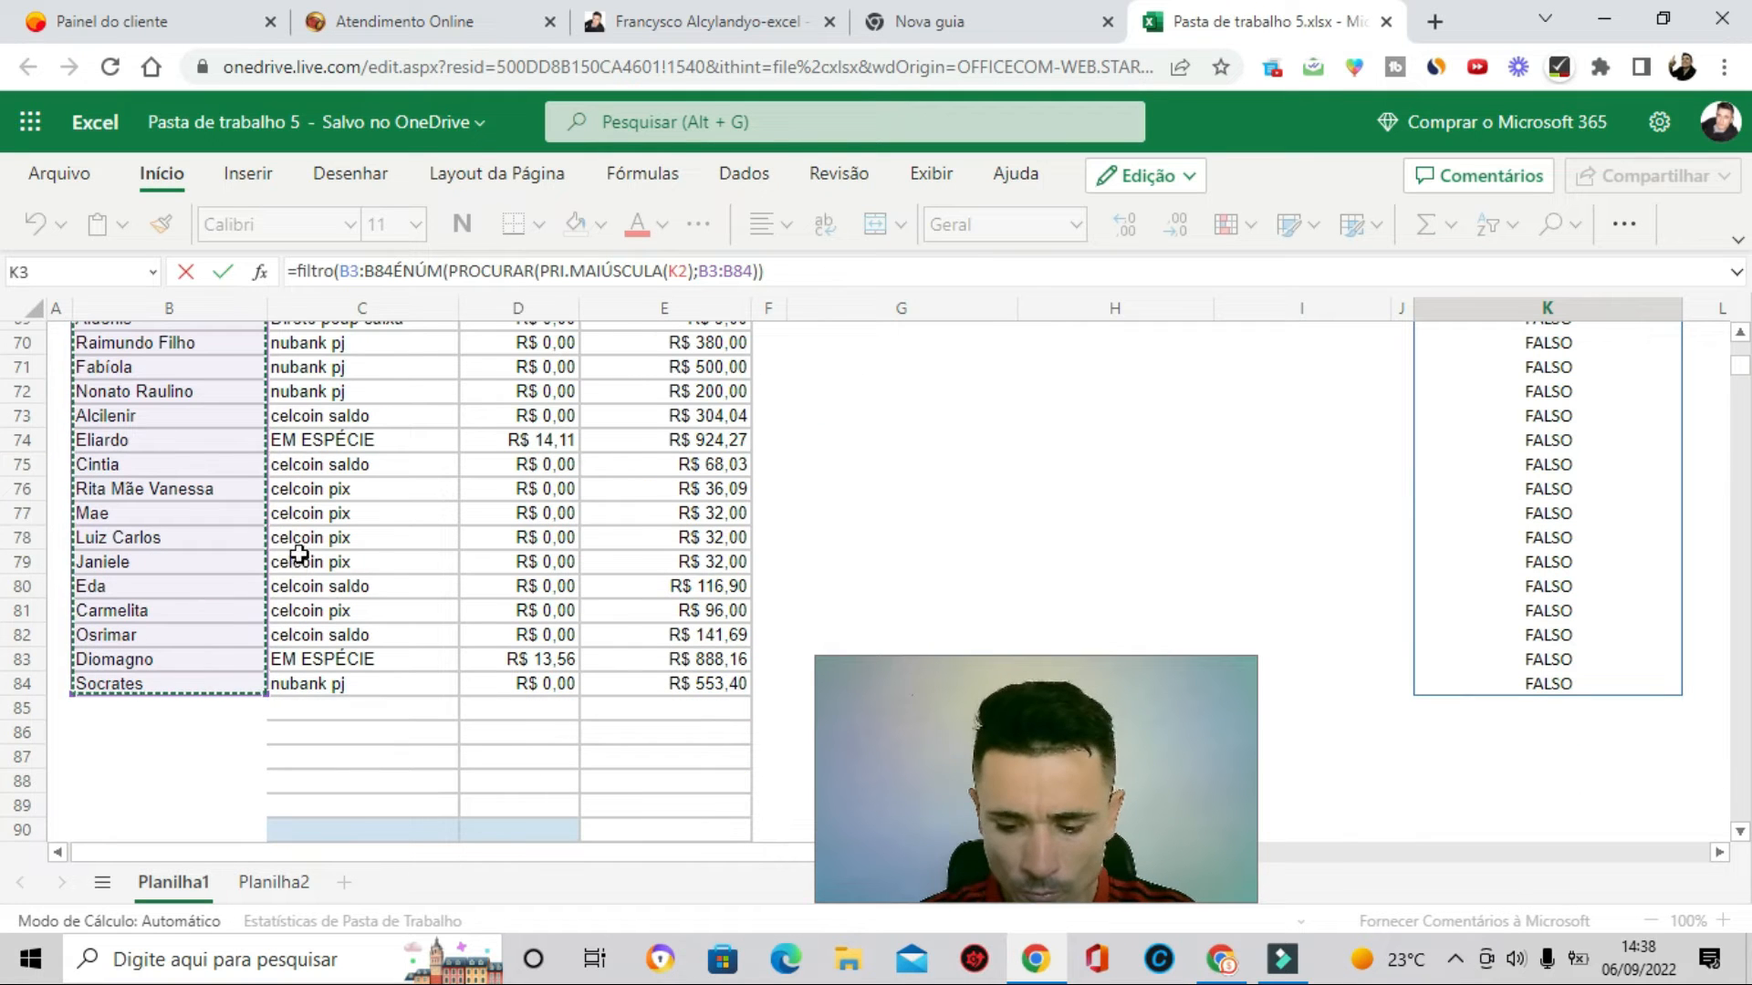
pyautogui.write(';')
pyautogui.click(788, 265)
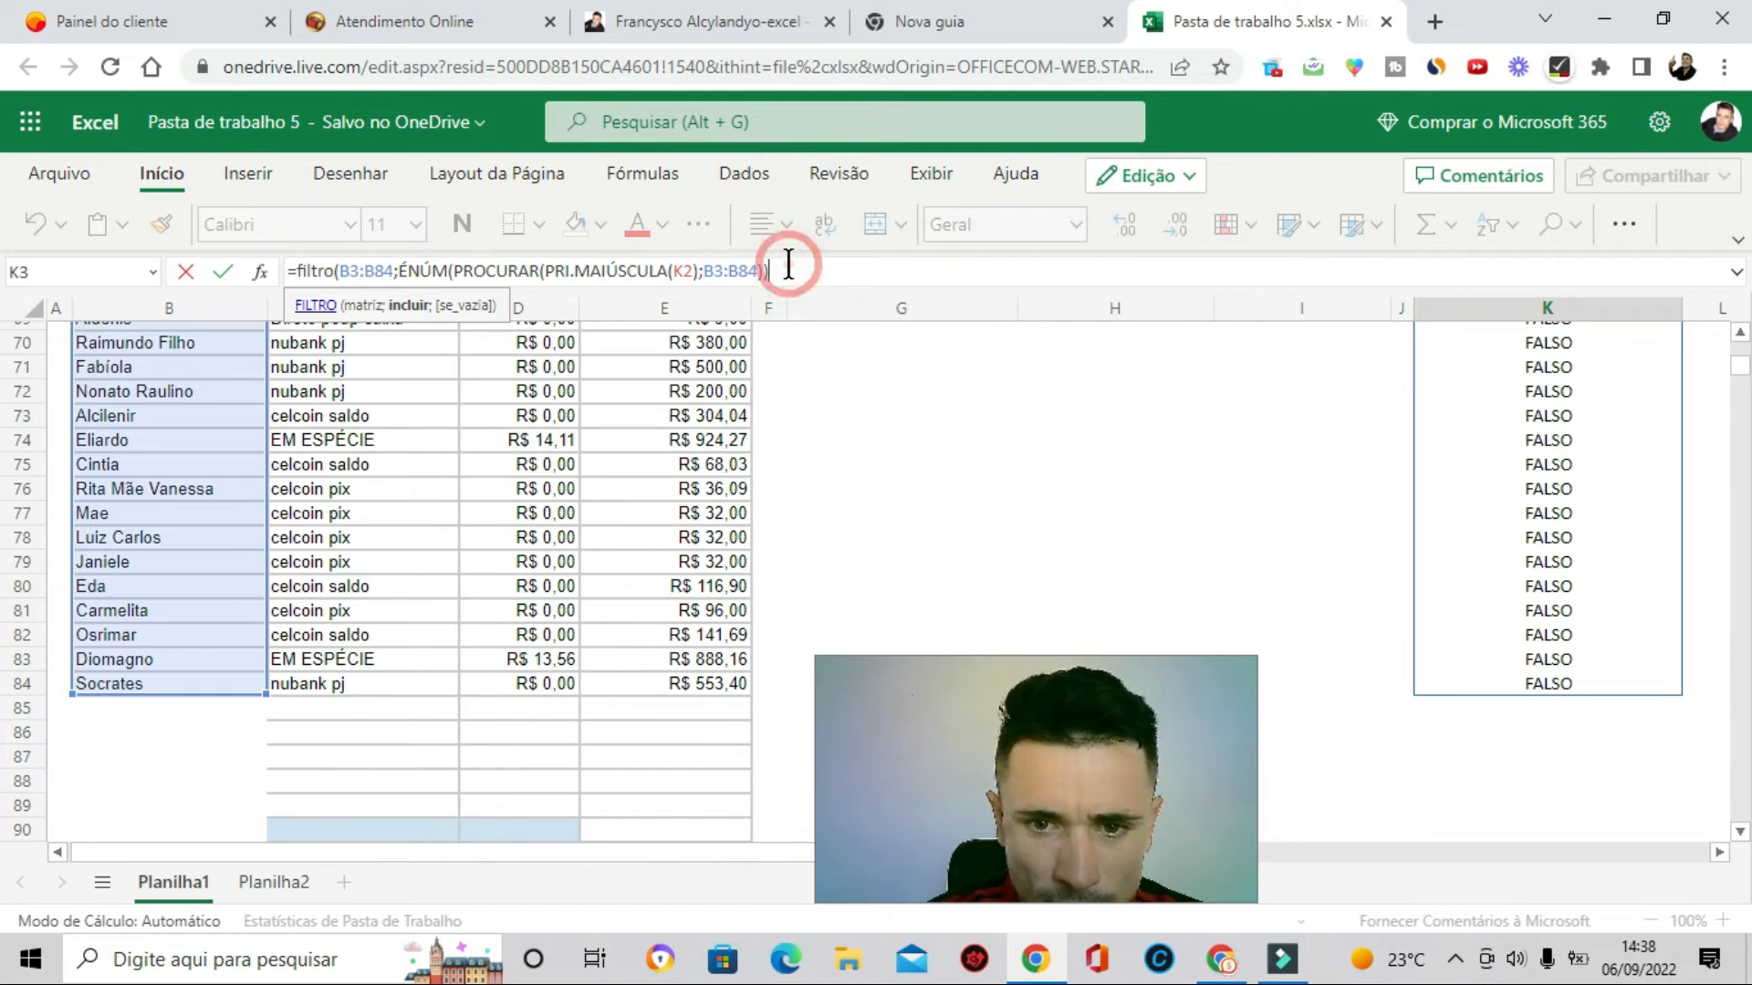
pyautogui.write(';')
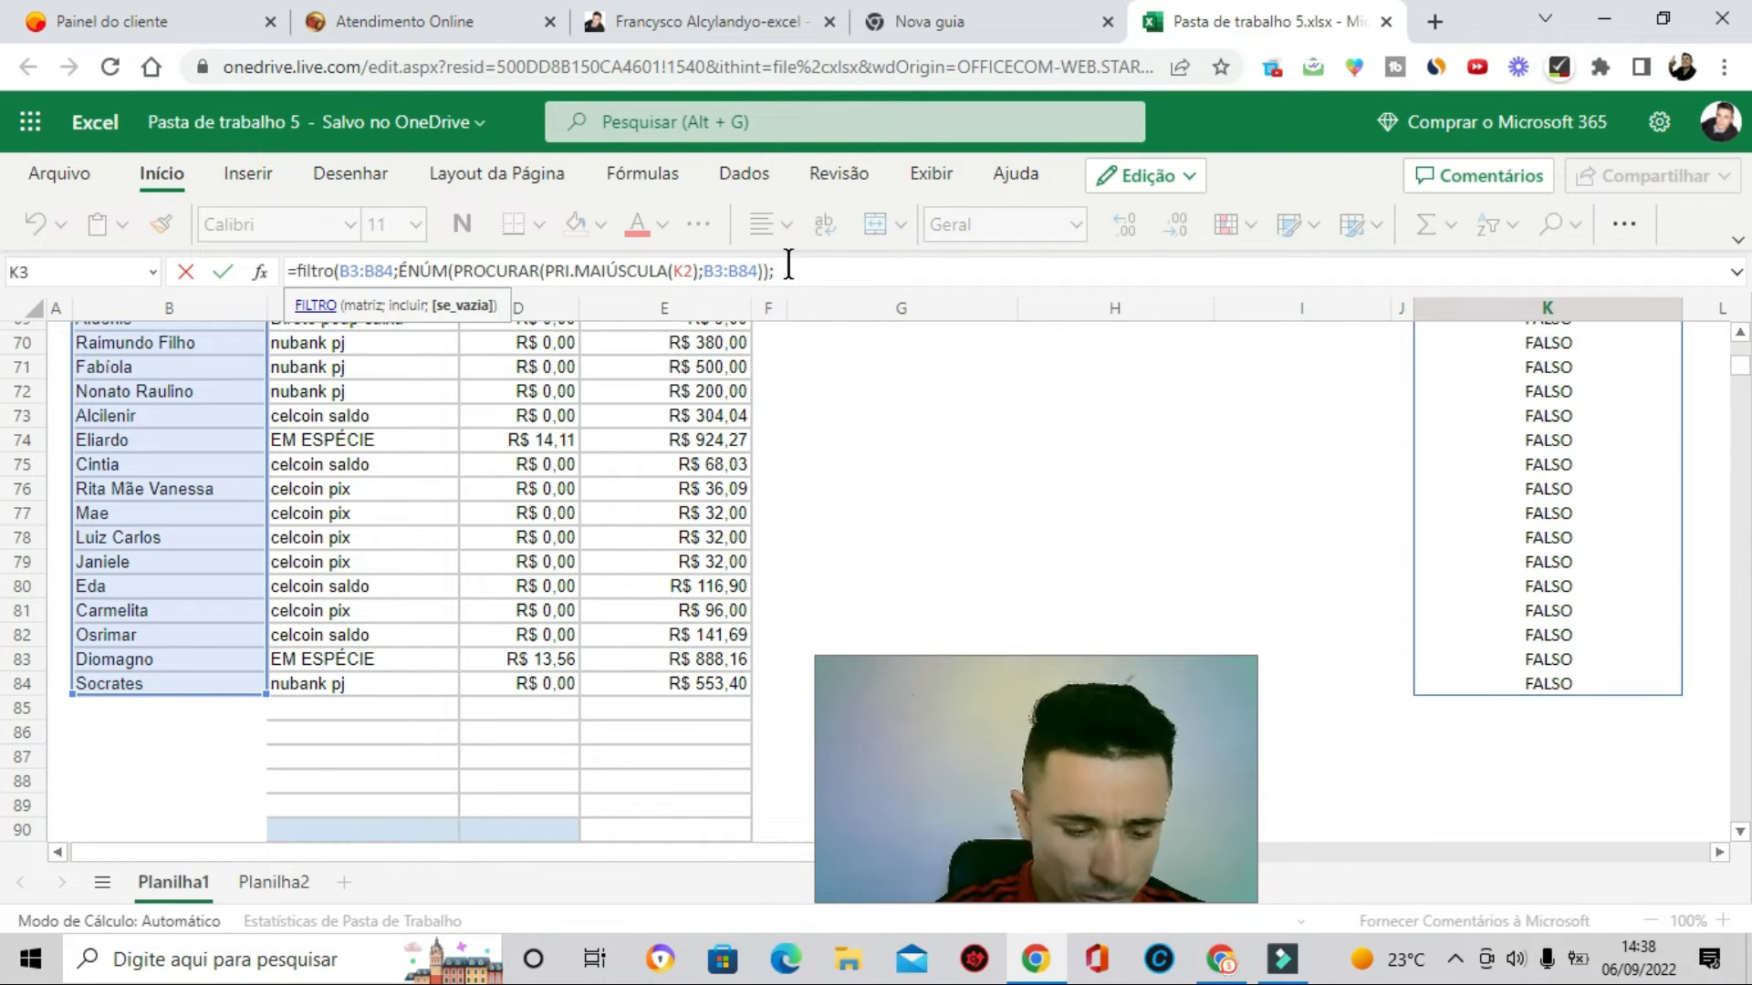
pyautogui.write('"')
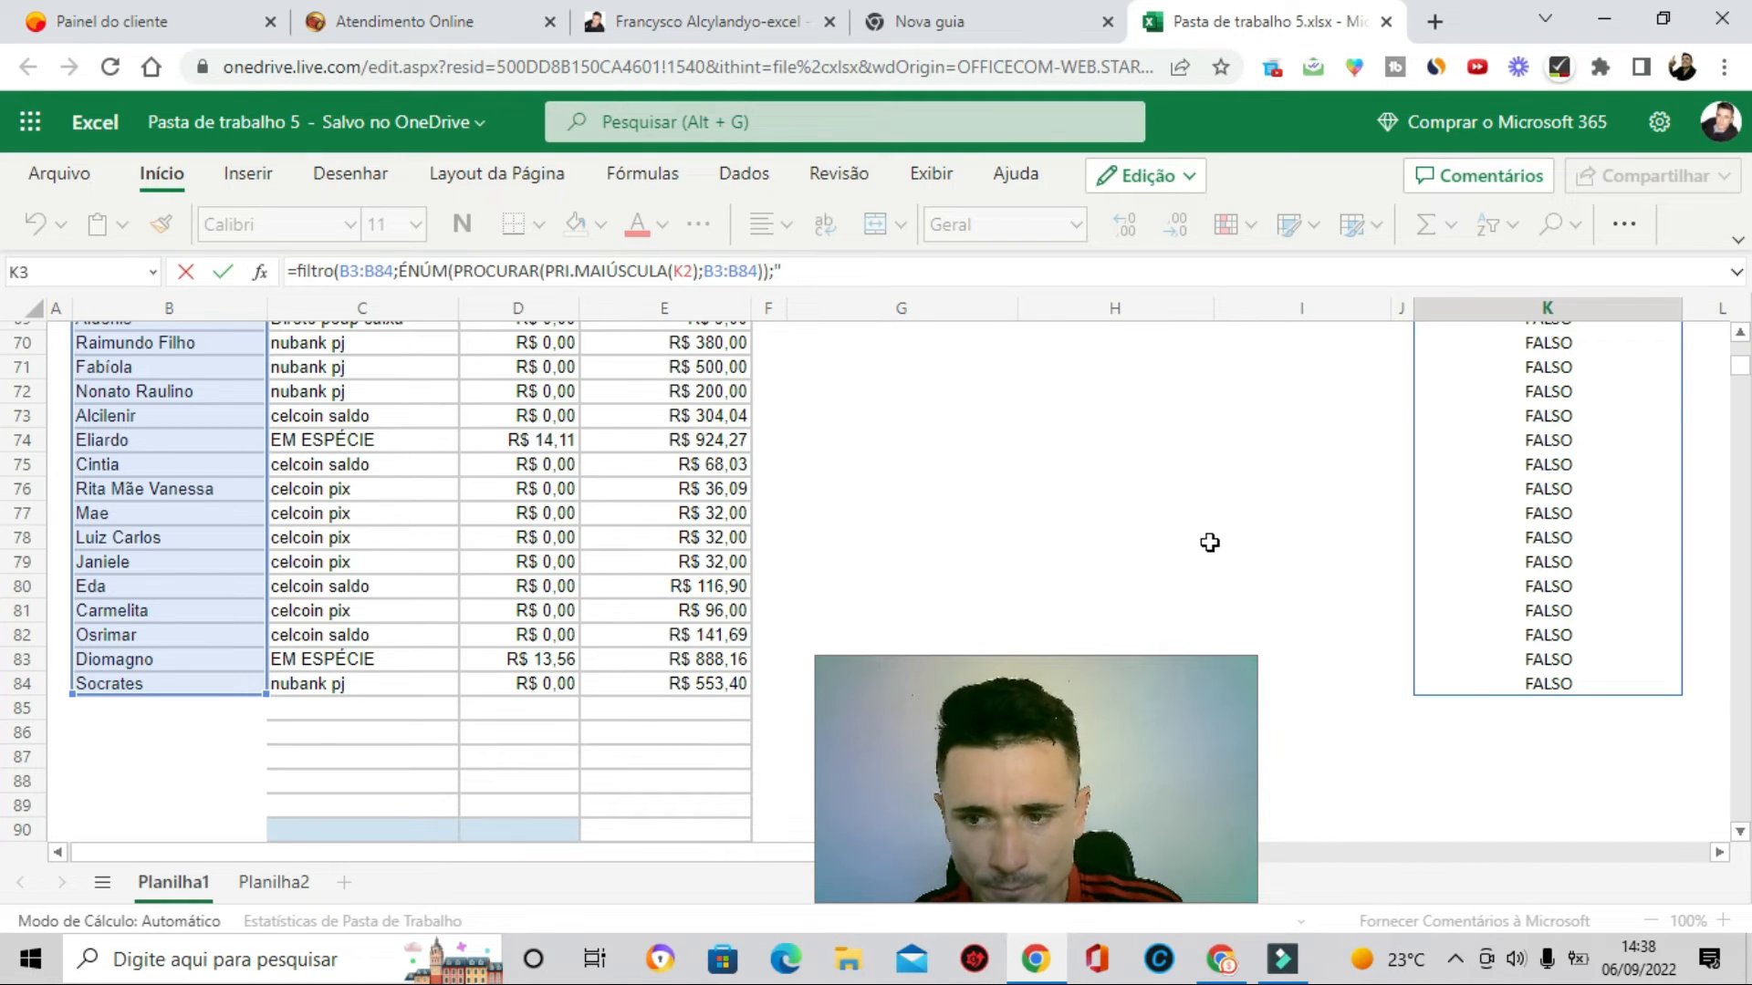
pyautogui.scroll(20, 1209, 543)
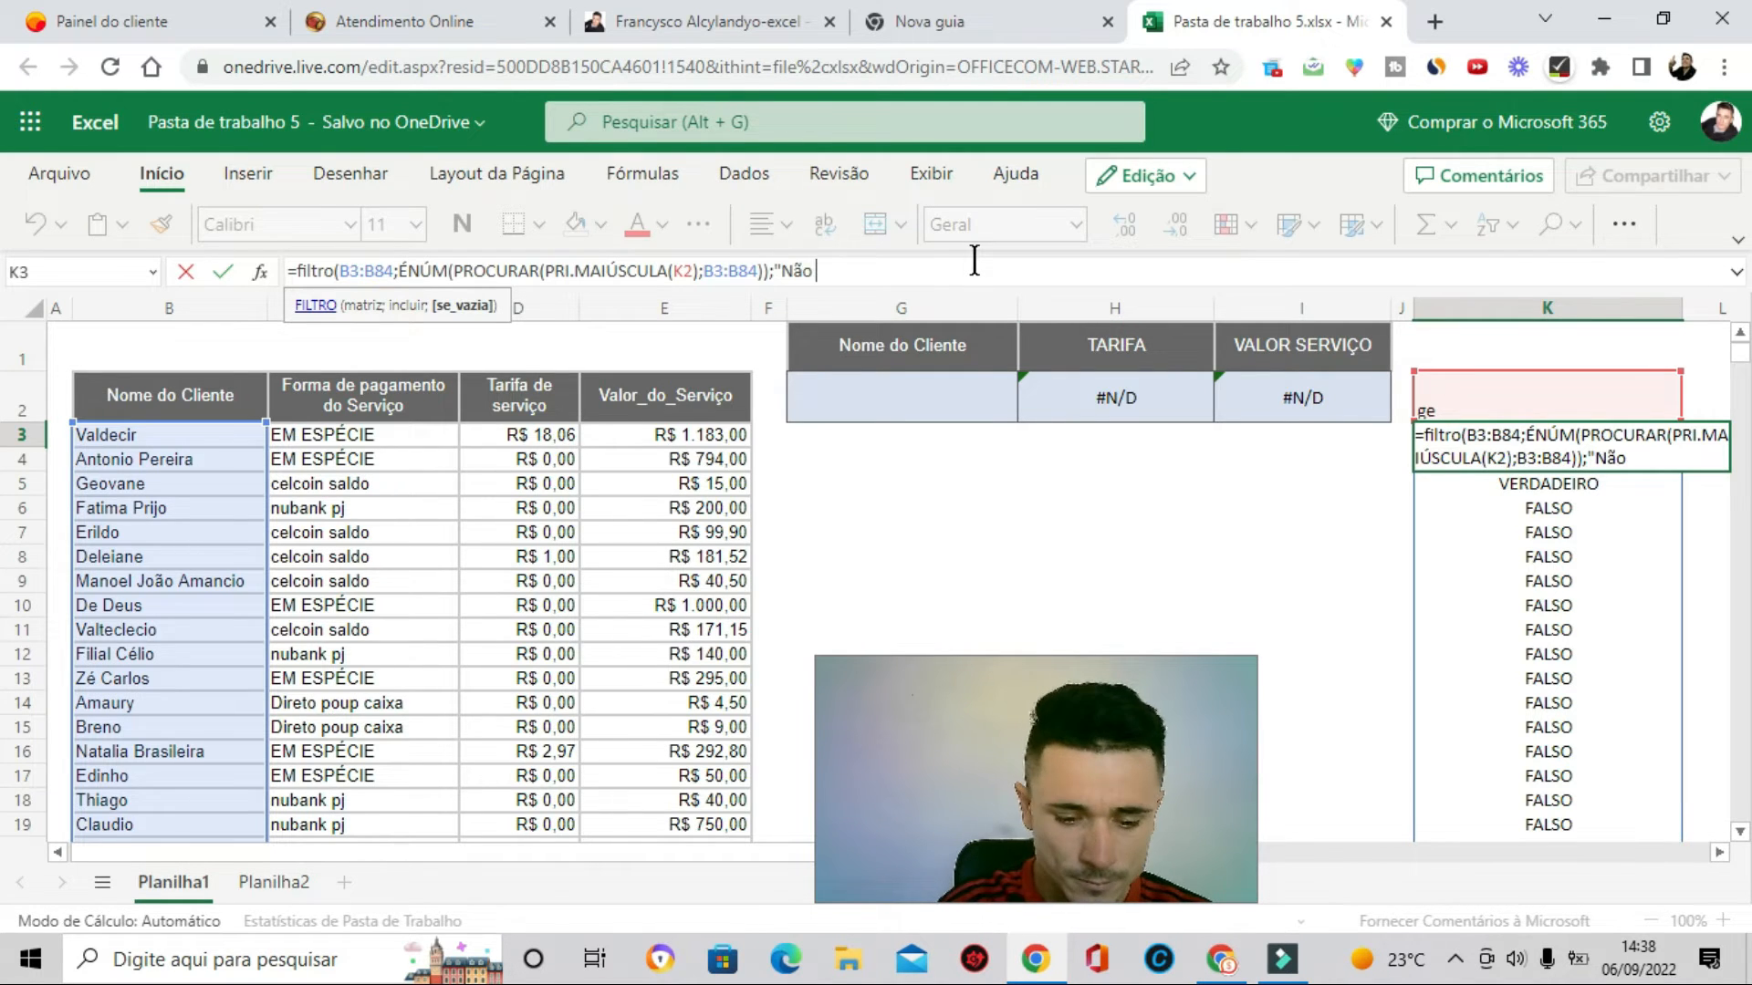
pyautogui.write('strado')
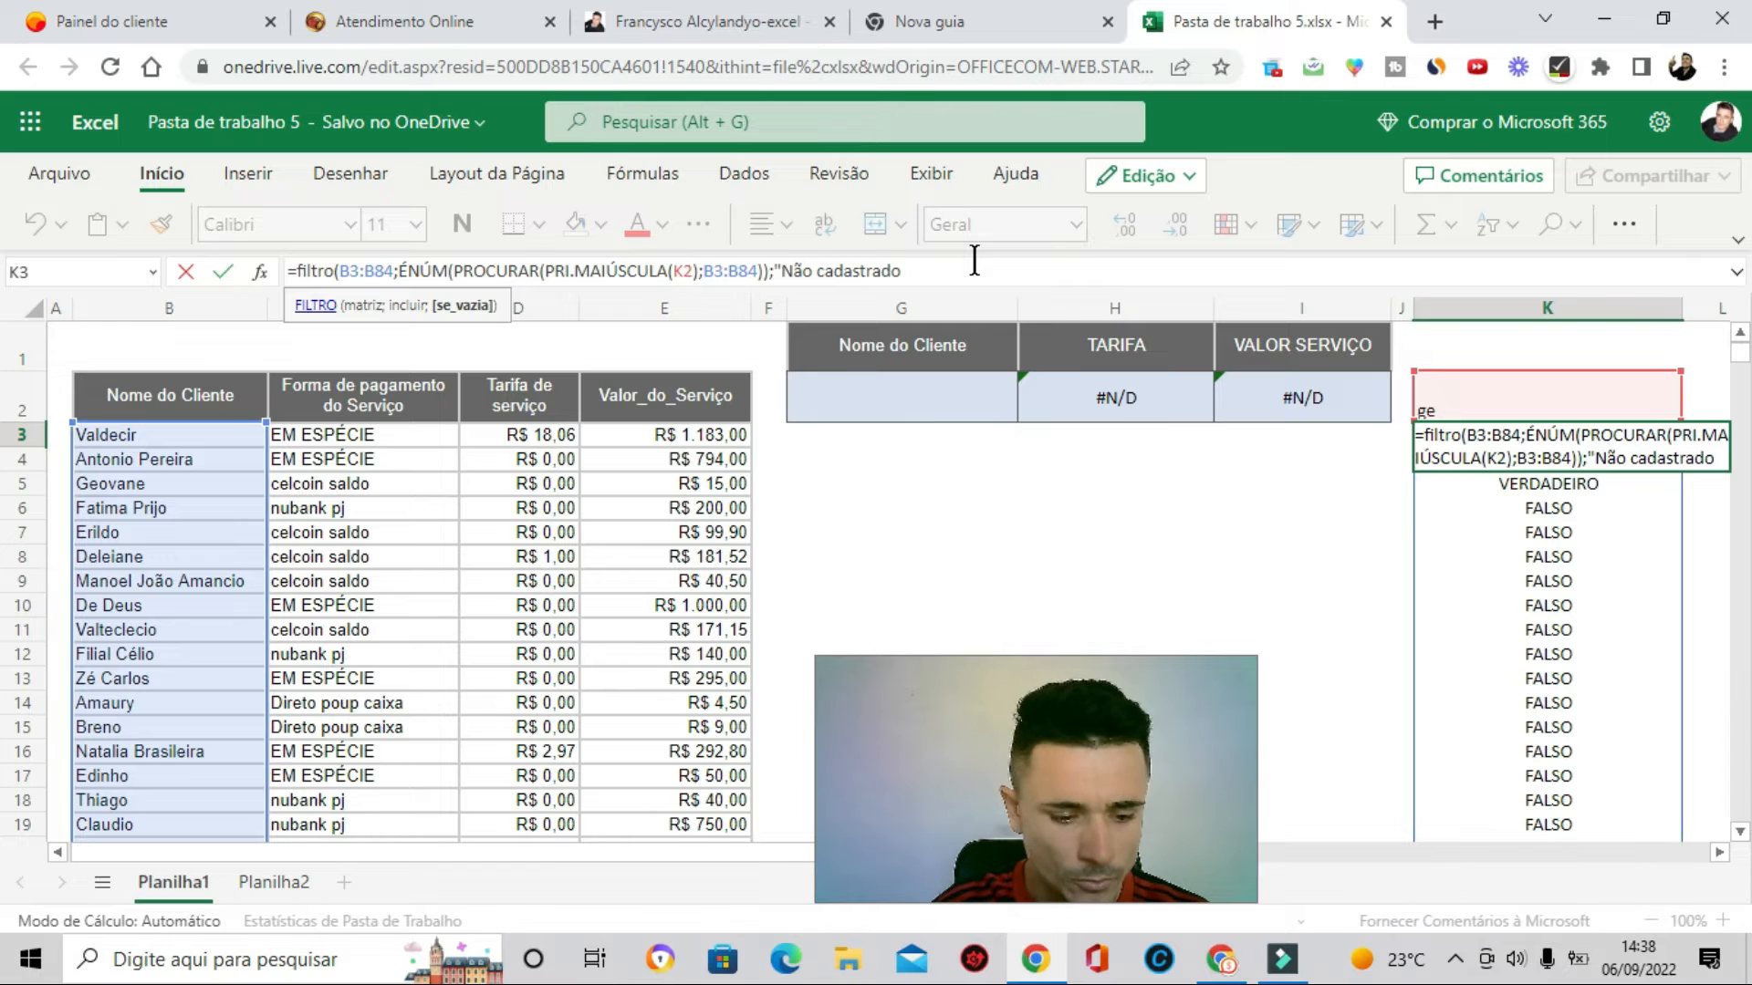
pyautogui.write('")')
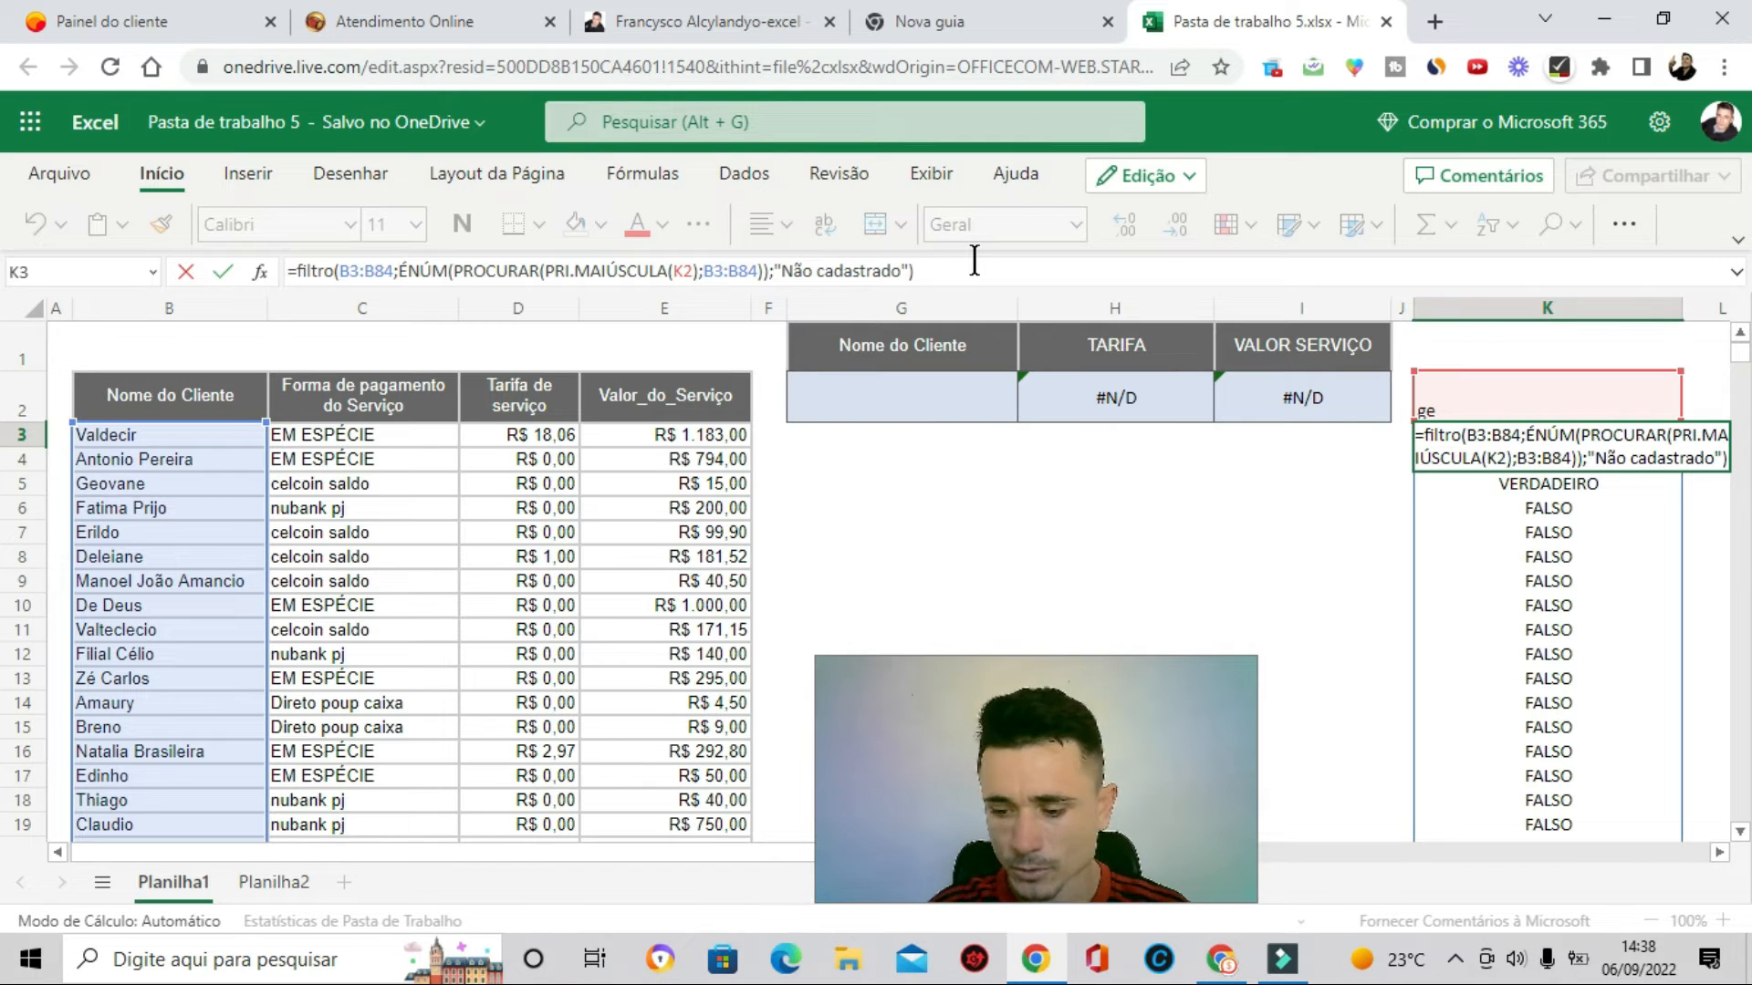
pyautogui.press('Return')
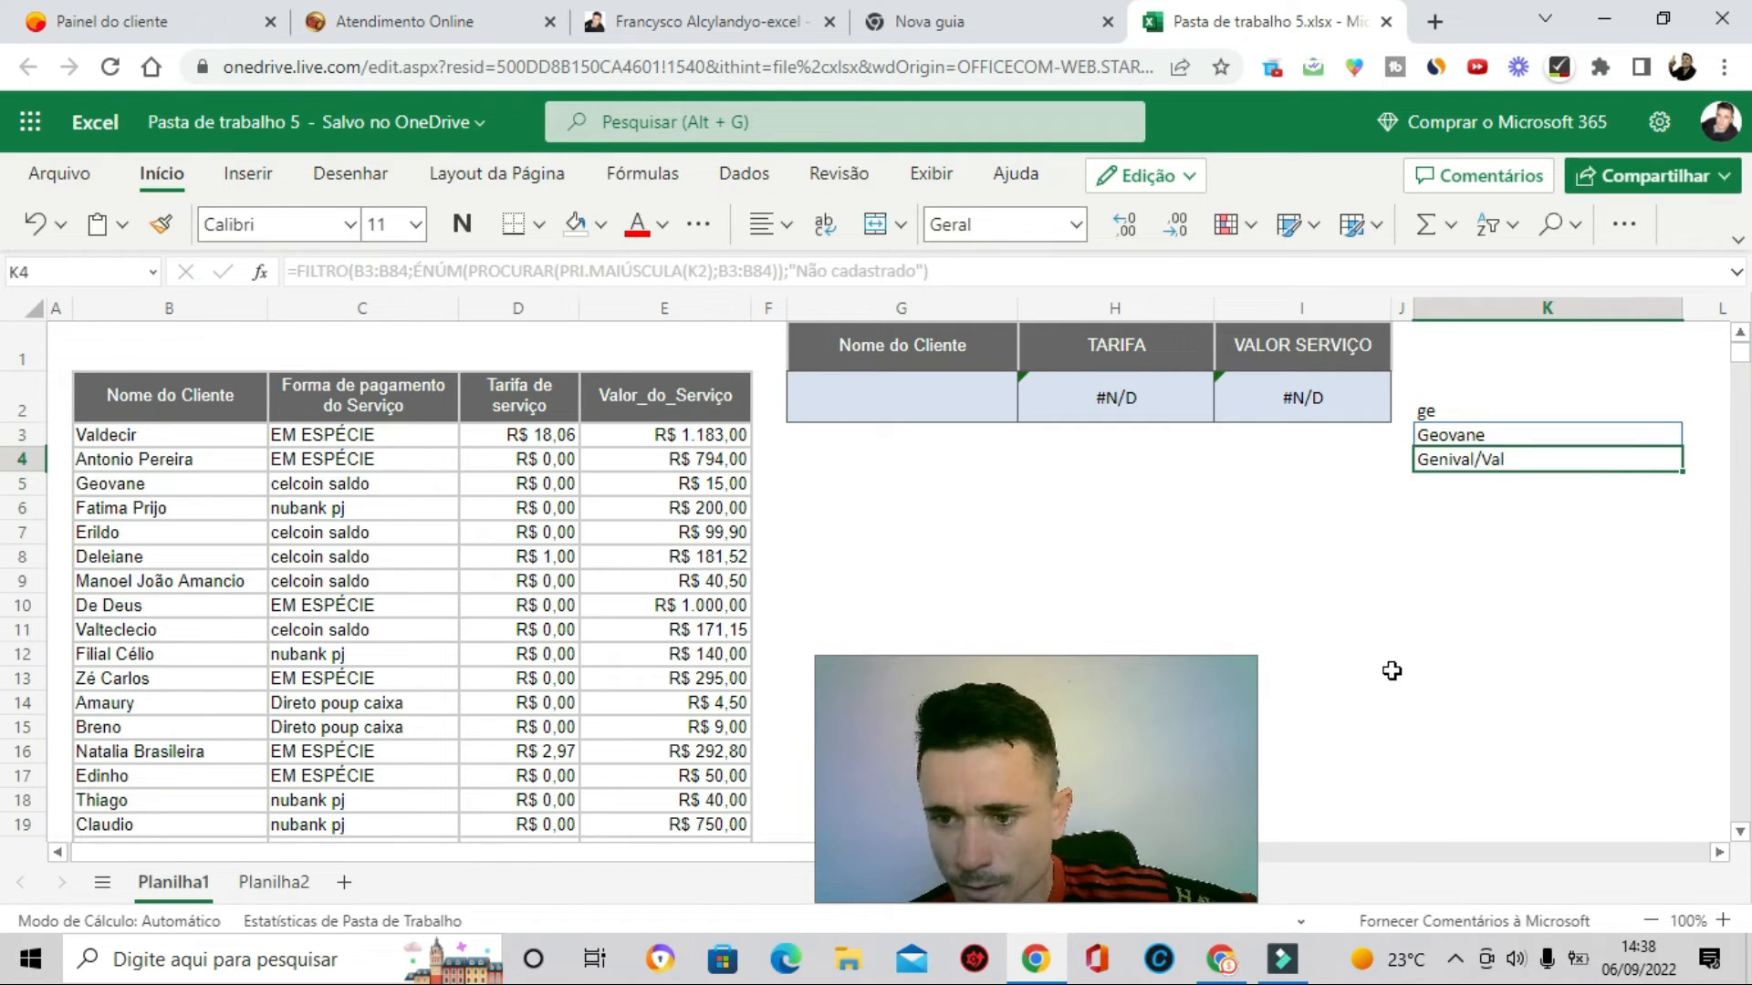
# - Replace the search text in K2 with ra to test the filtered client list
pyautogui.doubleClick(1476, 409)
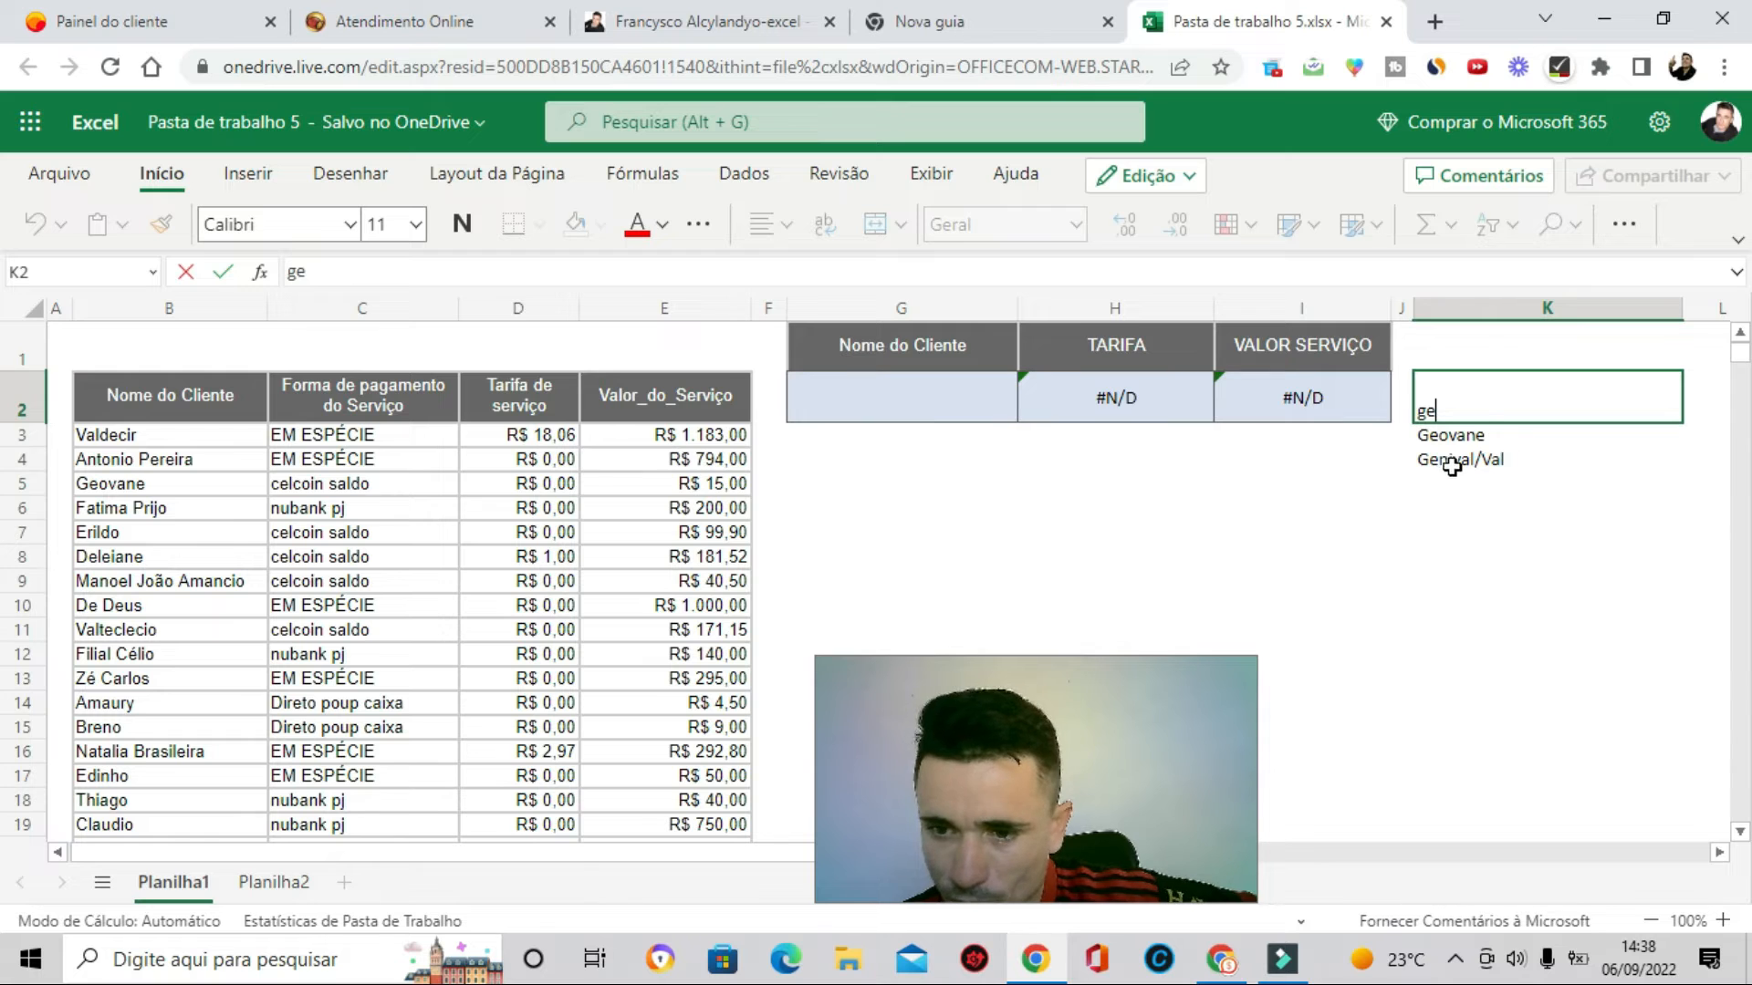
pyautogui.press('BackSpace')
pyautogui.press('BackSpace')
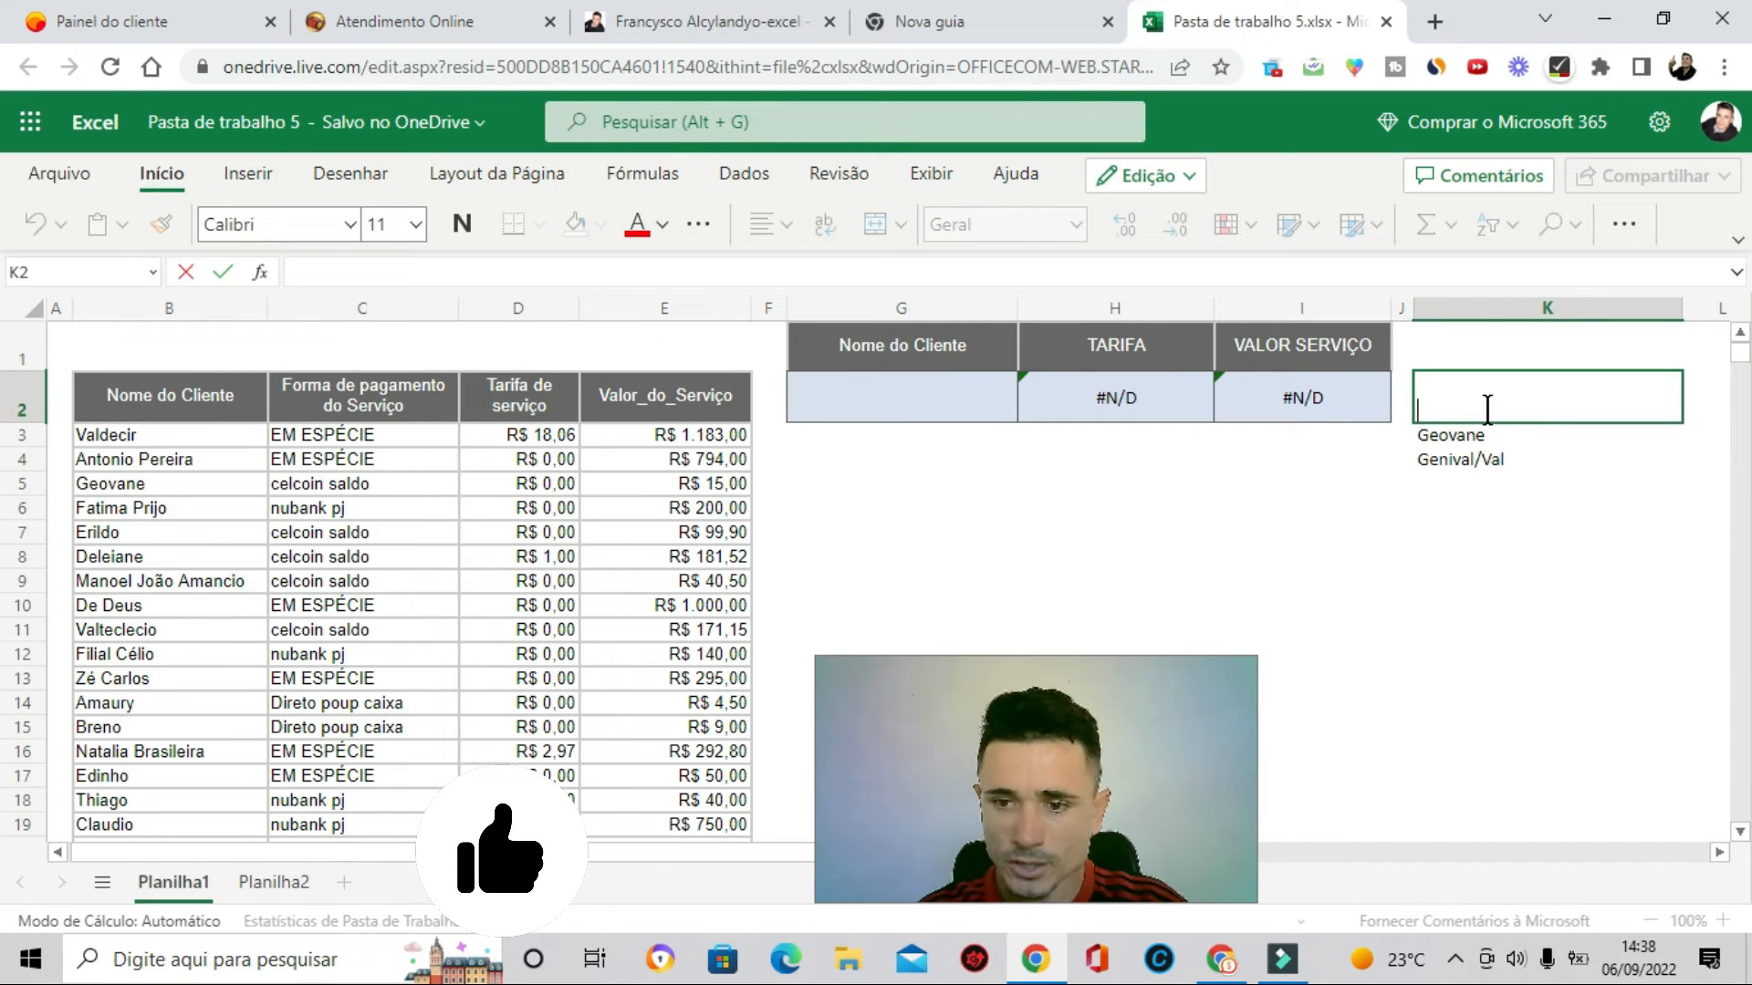
pyautogui.press('Return')
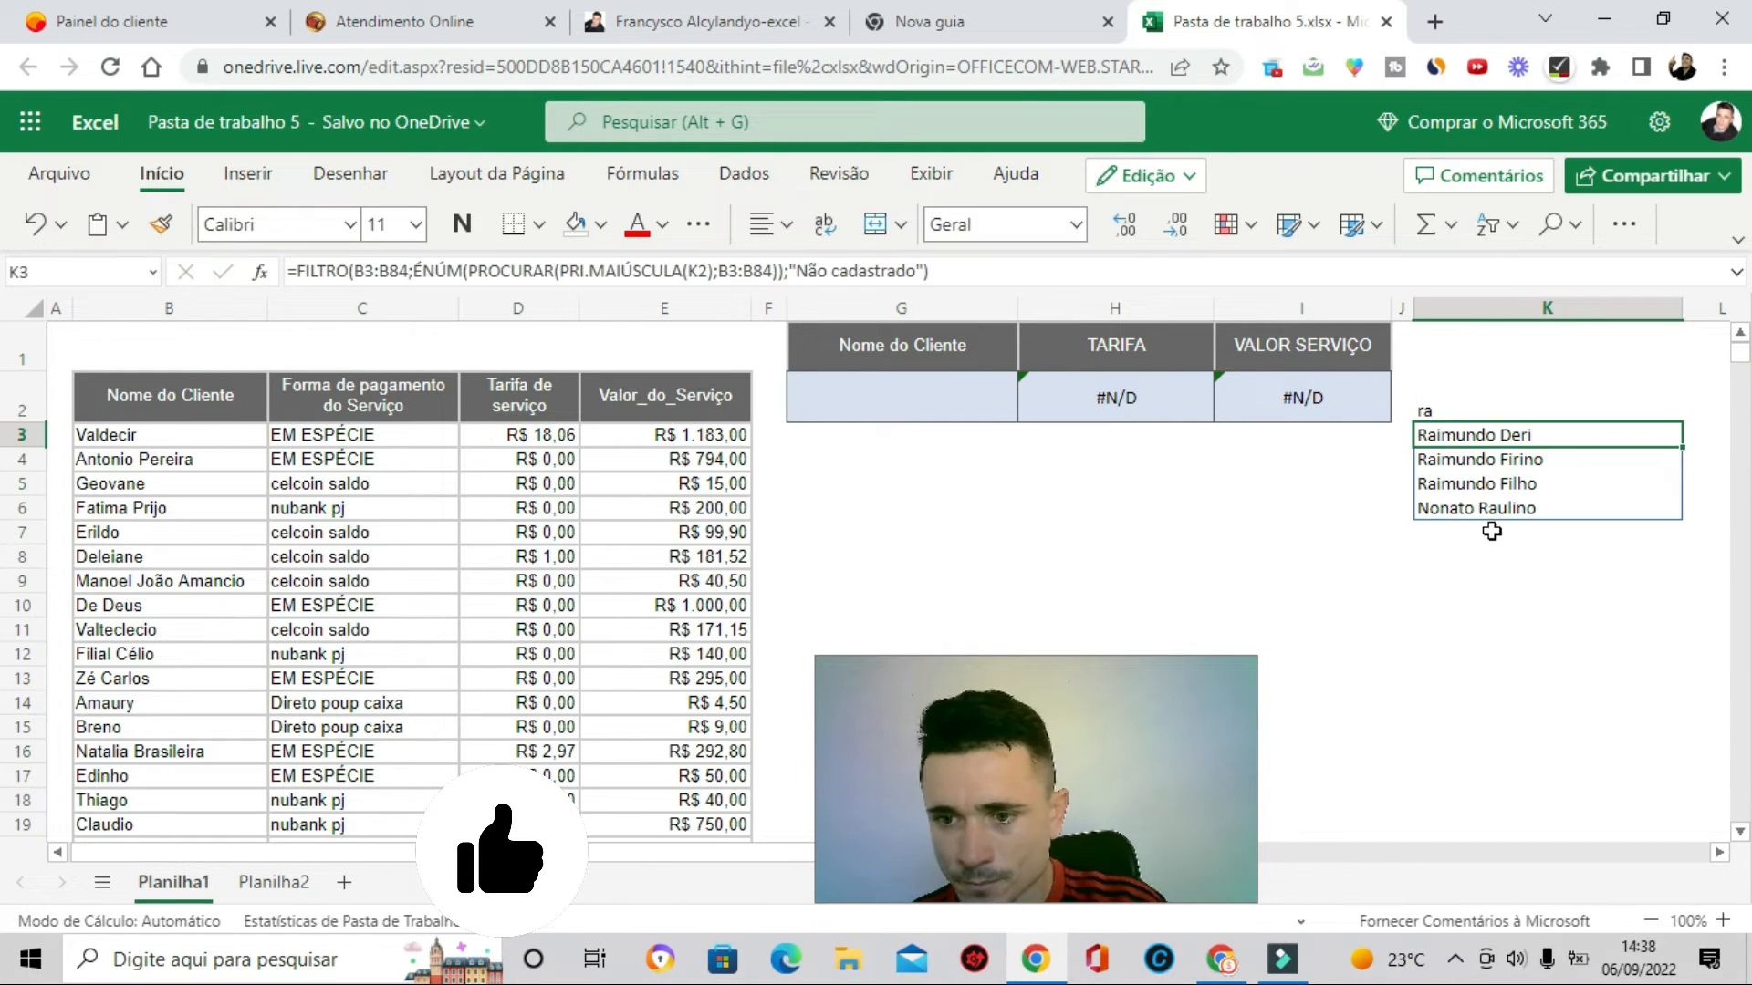
# - Replace the search text in K2 with na
pyautogui.doubleClick(1481, 409)
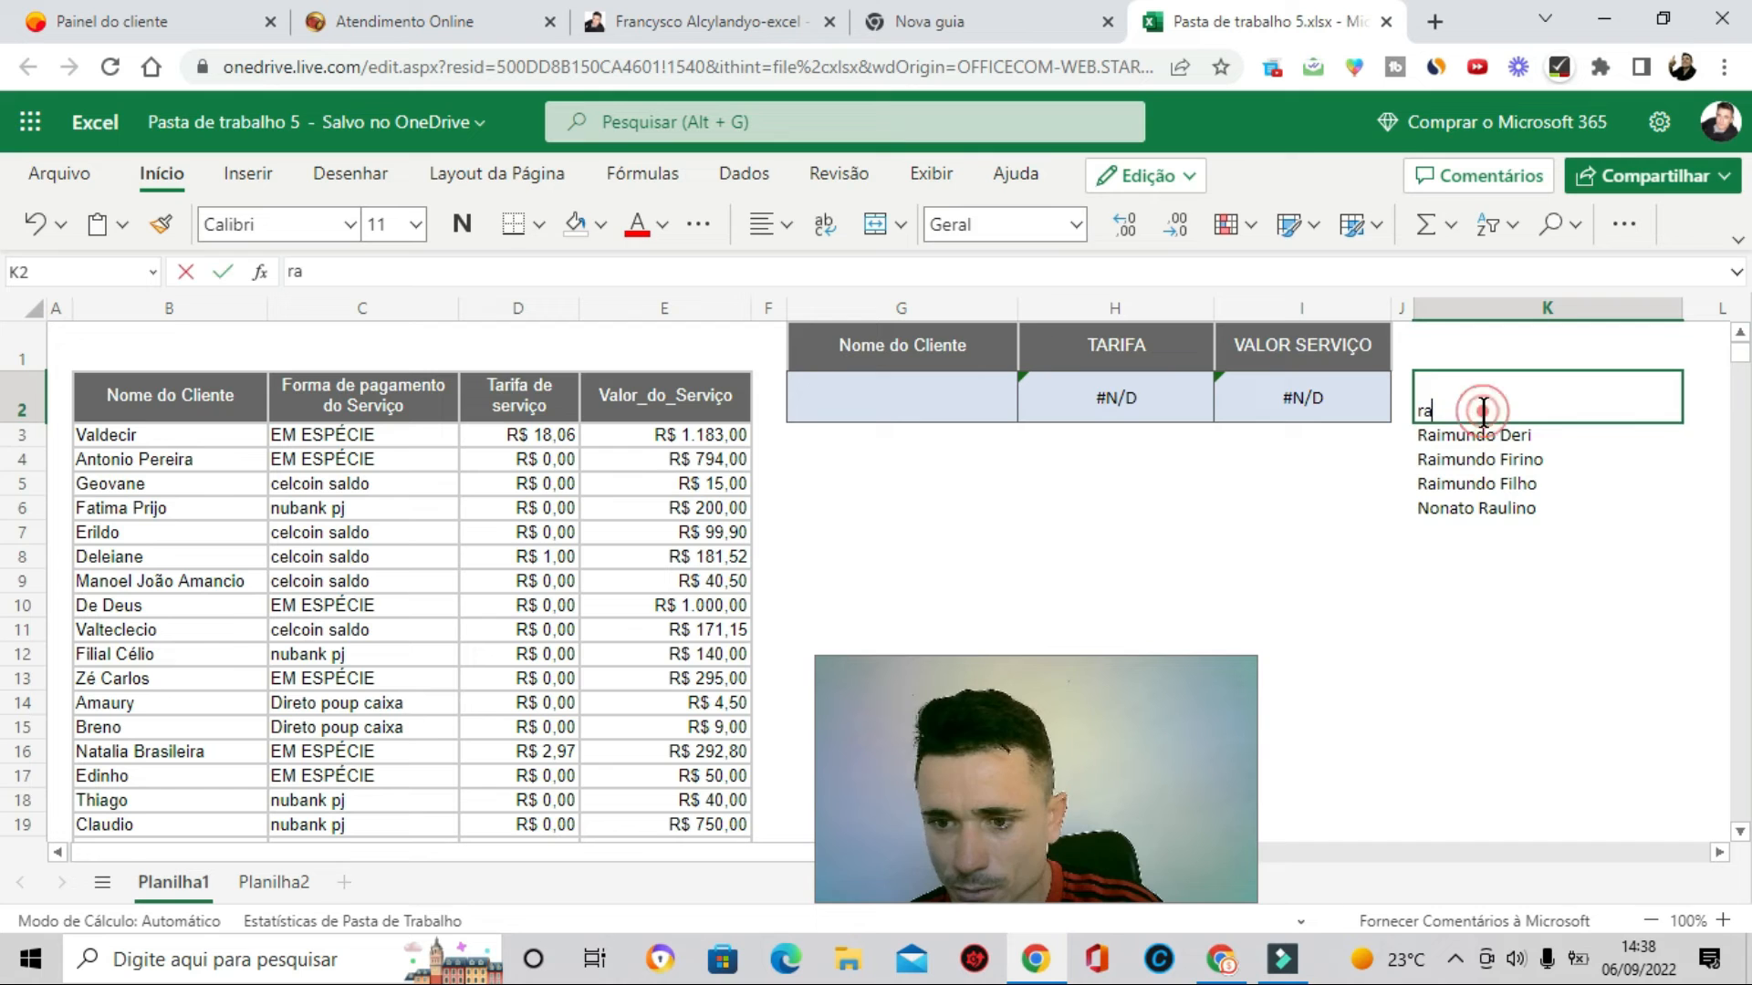
pyautogui.press('BackSpace')
pyautogui.write('na')
pyautogui.press('Return')
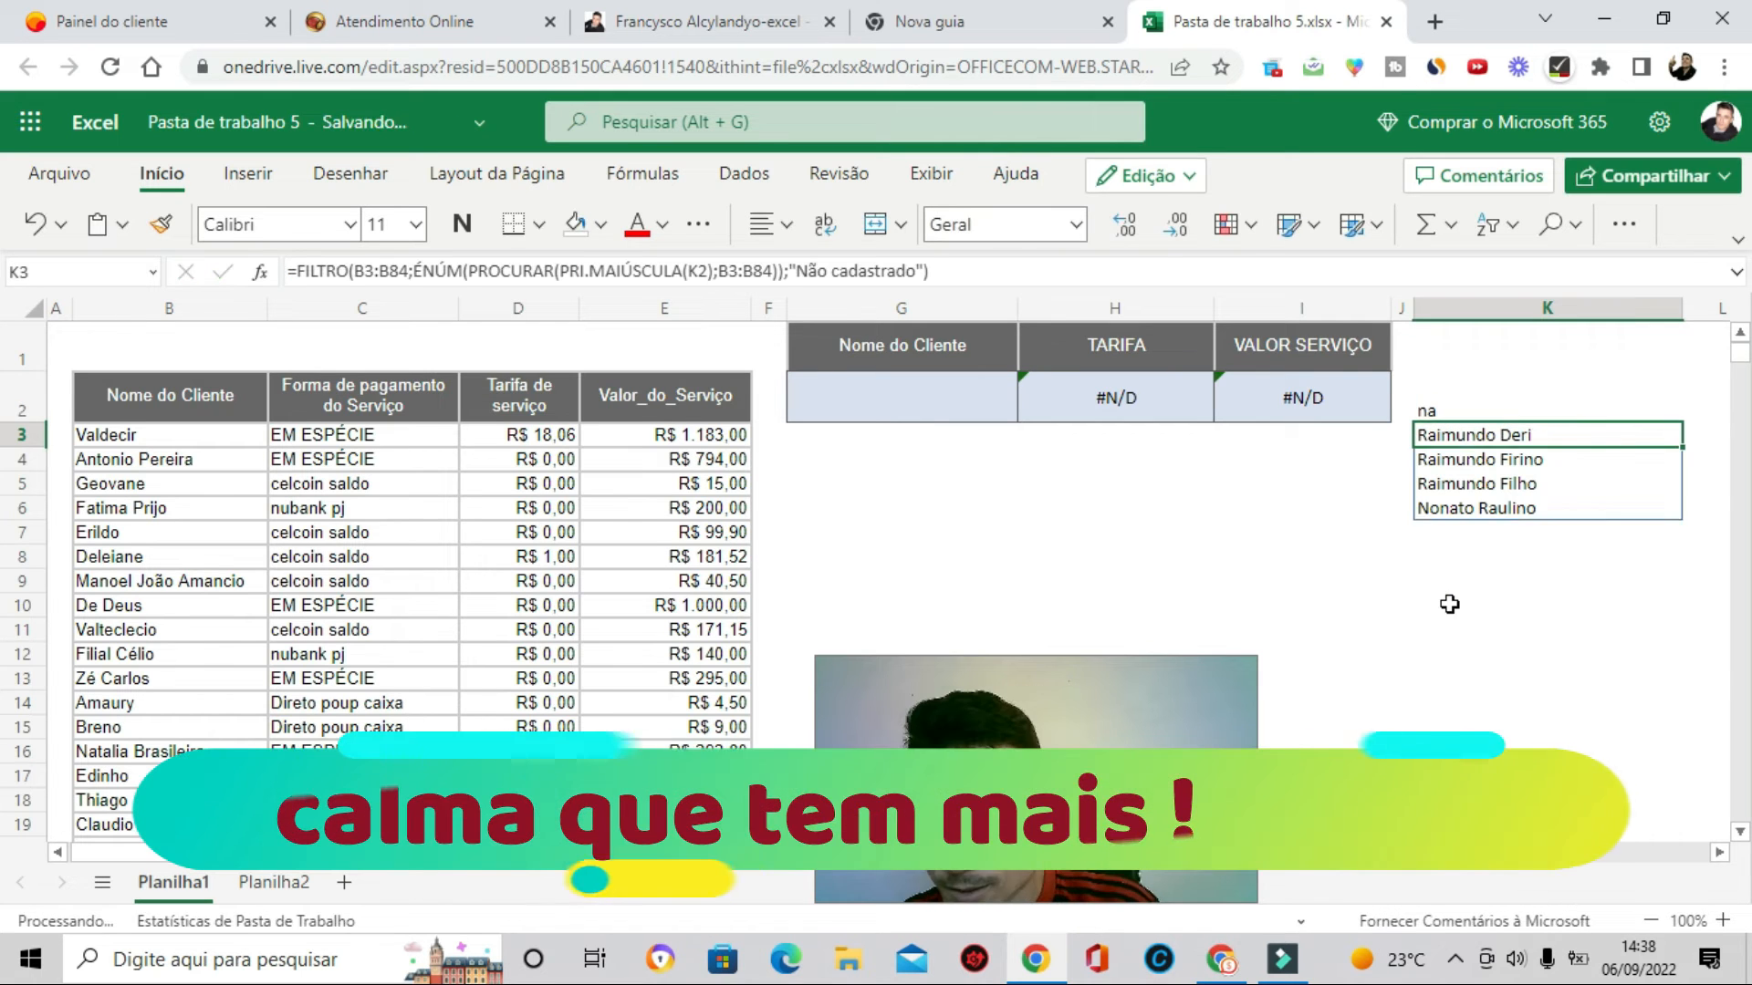
# - Clear the search text in K2 and scroll through the full client list produced in column K
pyautogui.click(1454, 416)
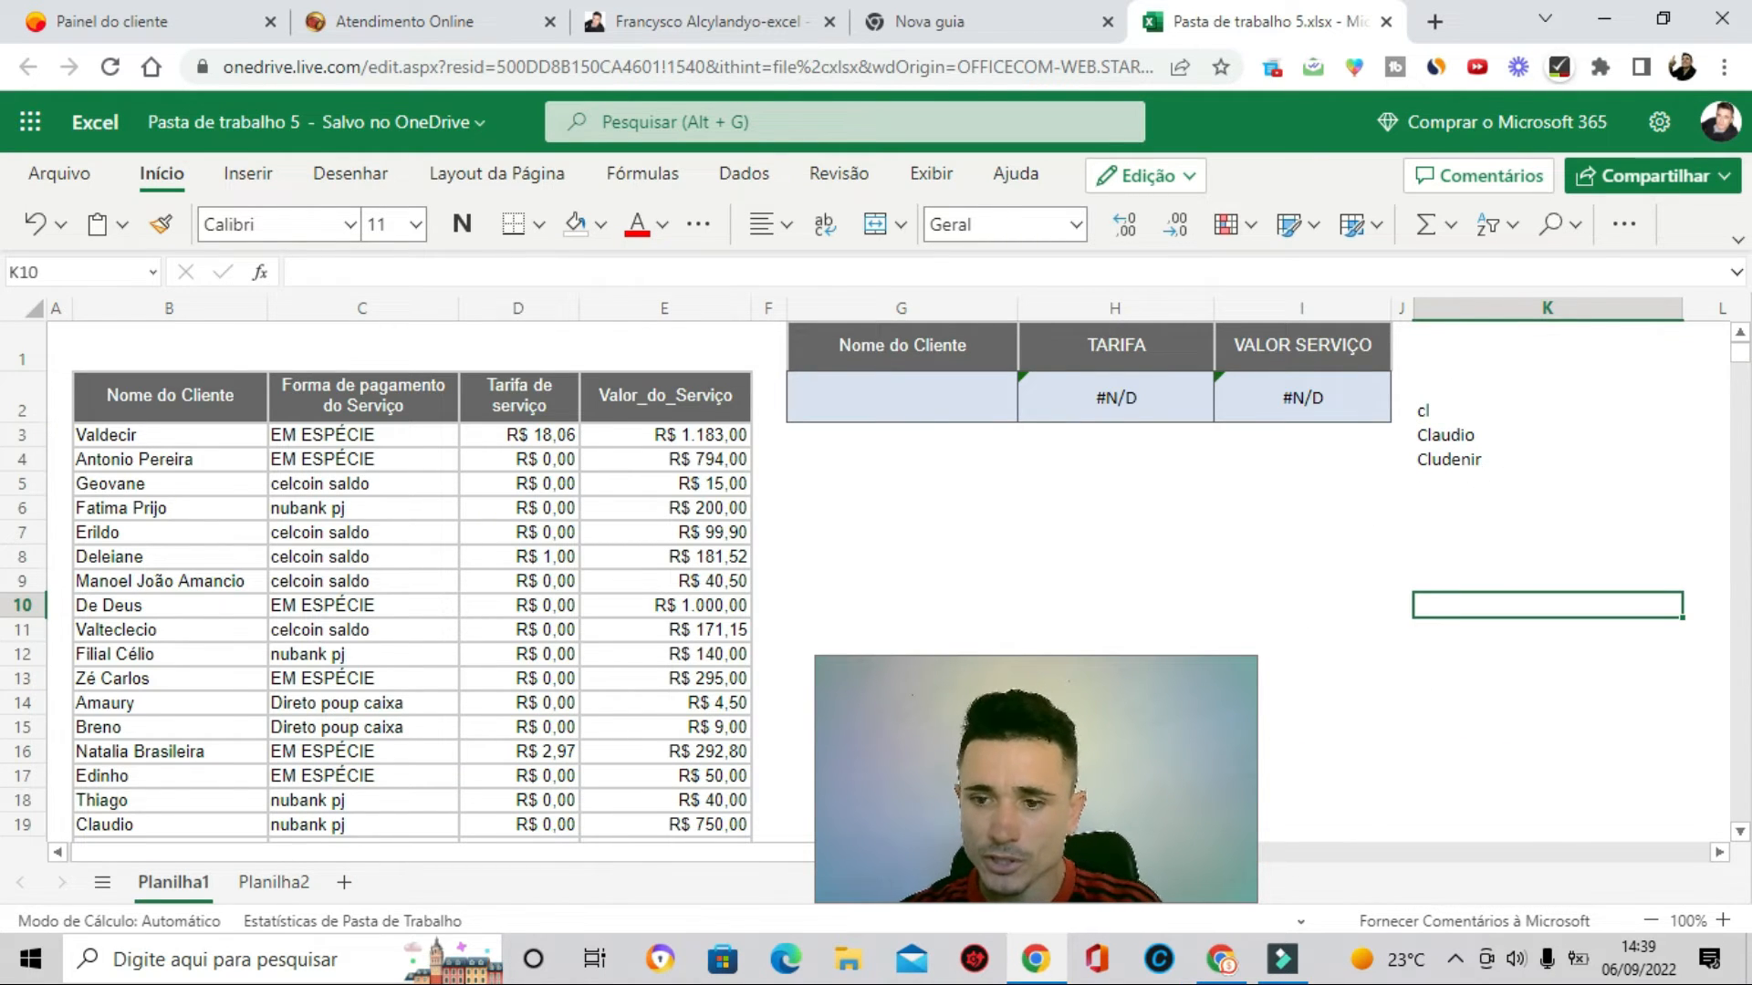
pyautogui.click(1464, 415)
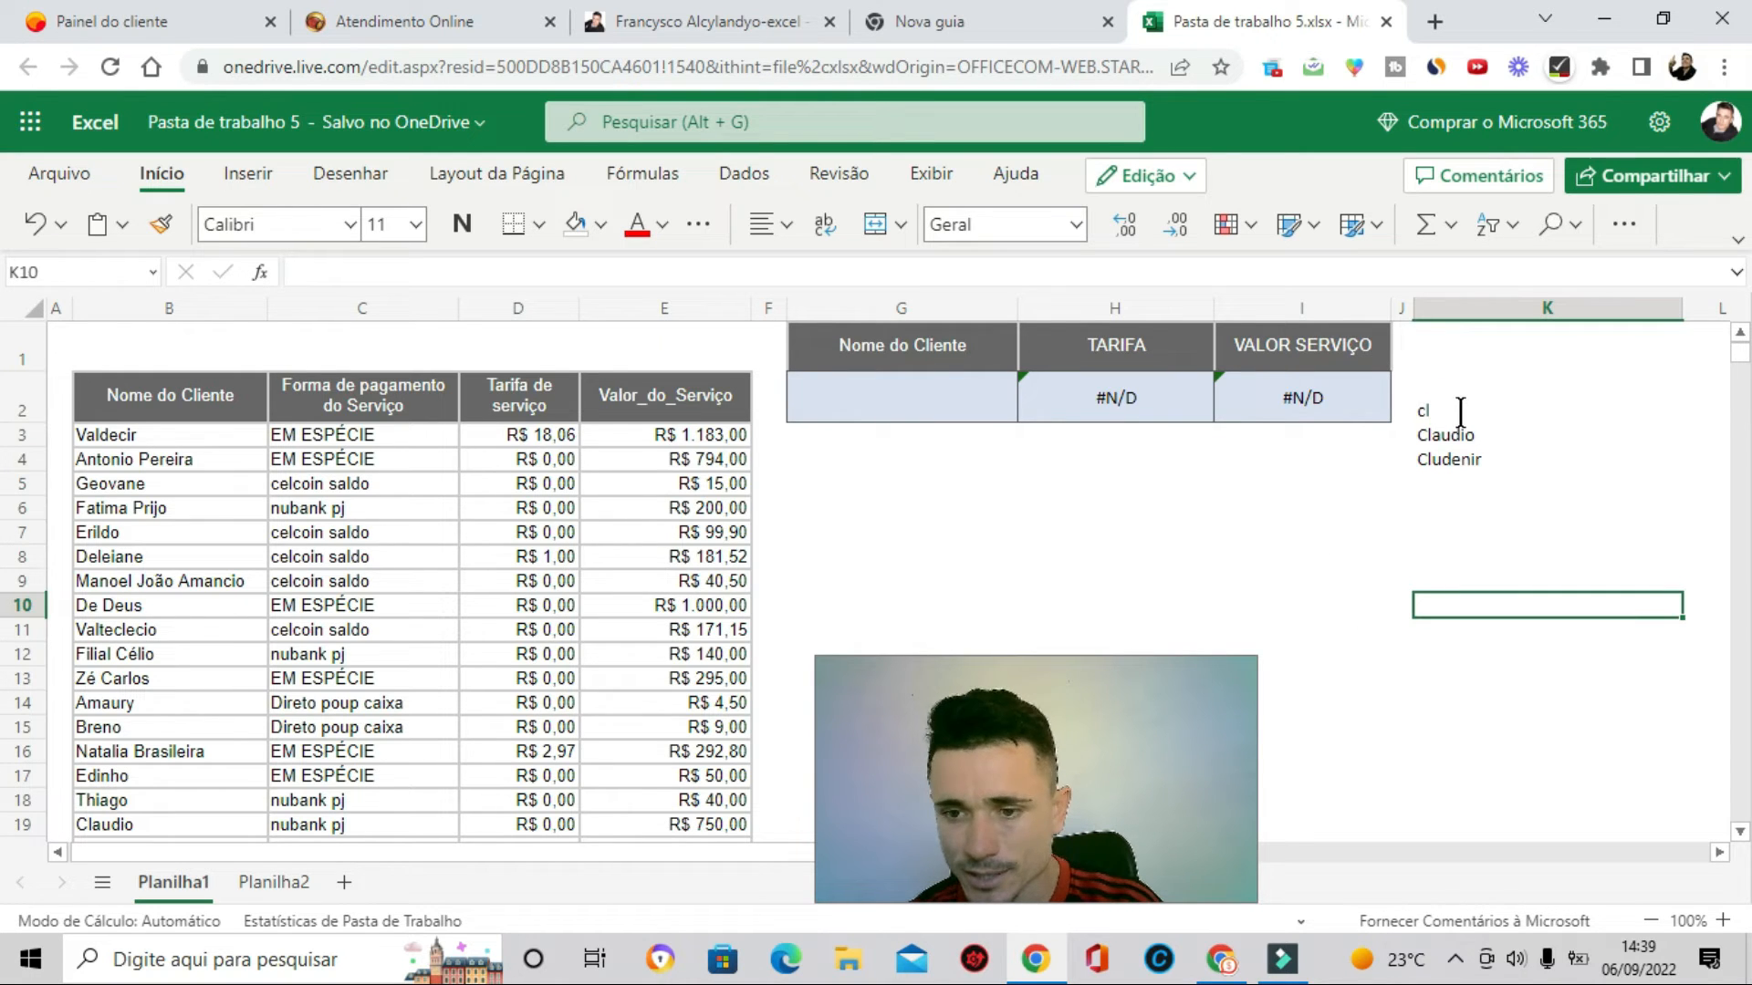
pyautogui.doubleClick(1460, 412)
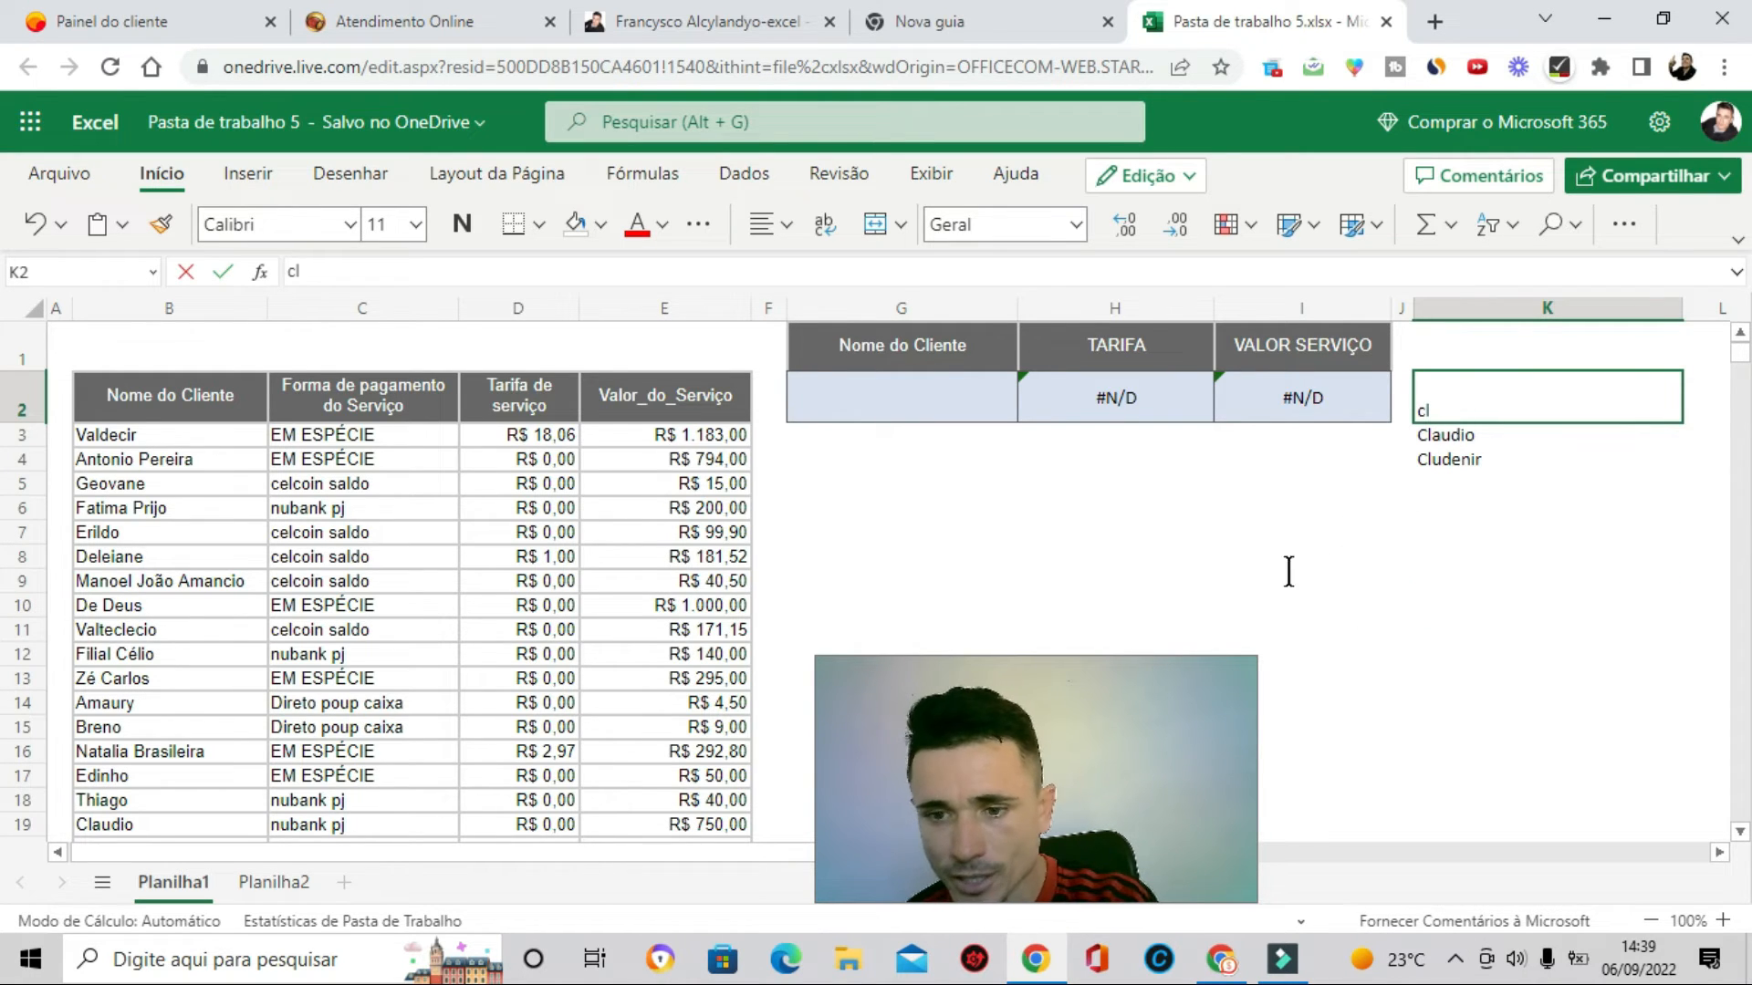
pyautogui.click(1054, 559)
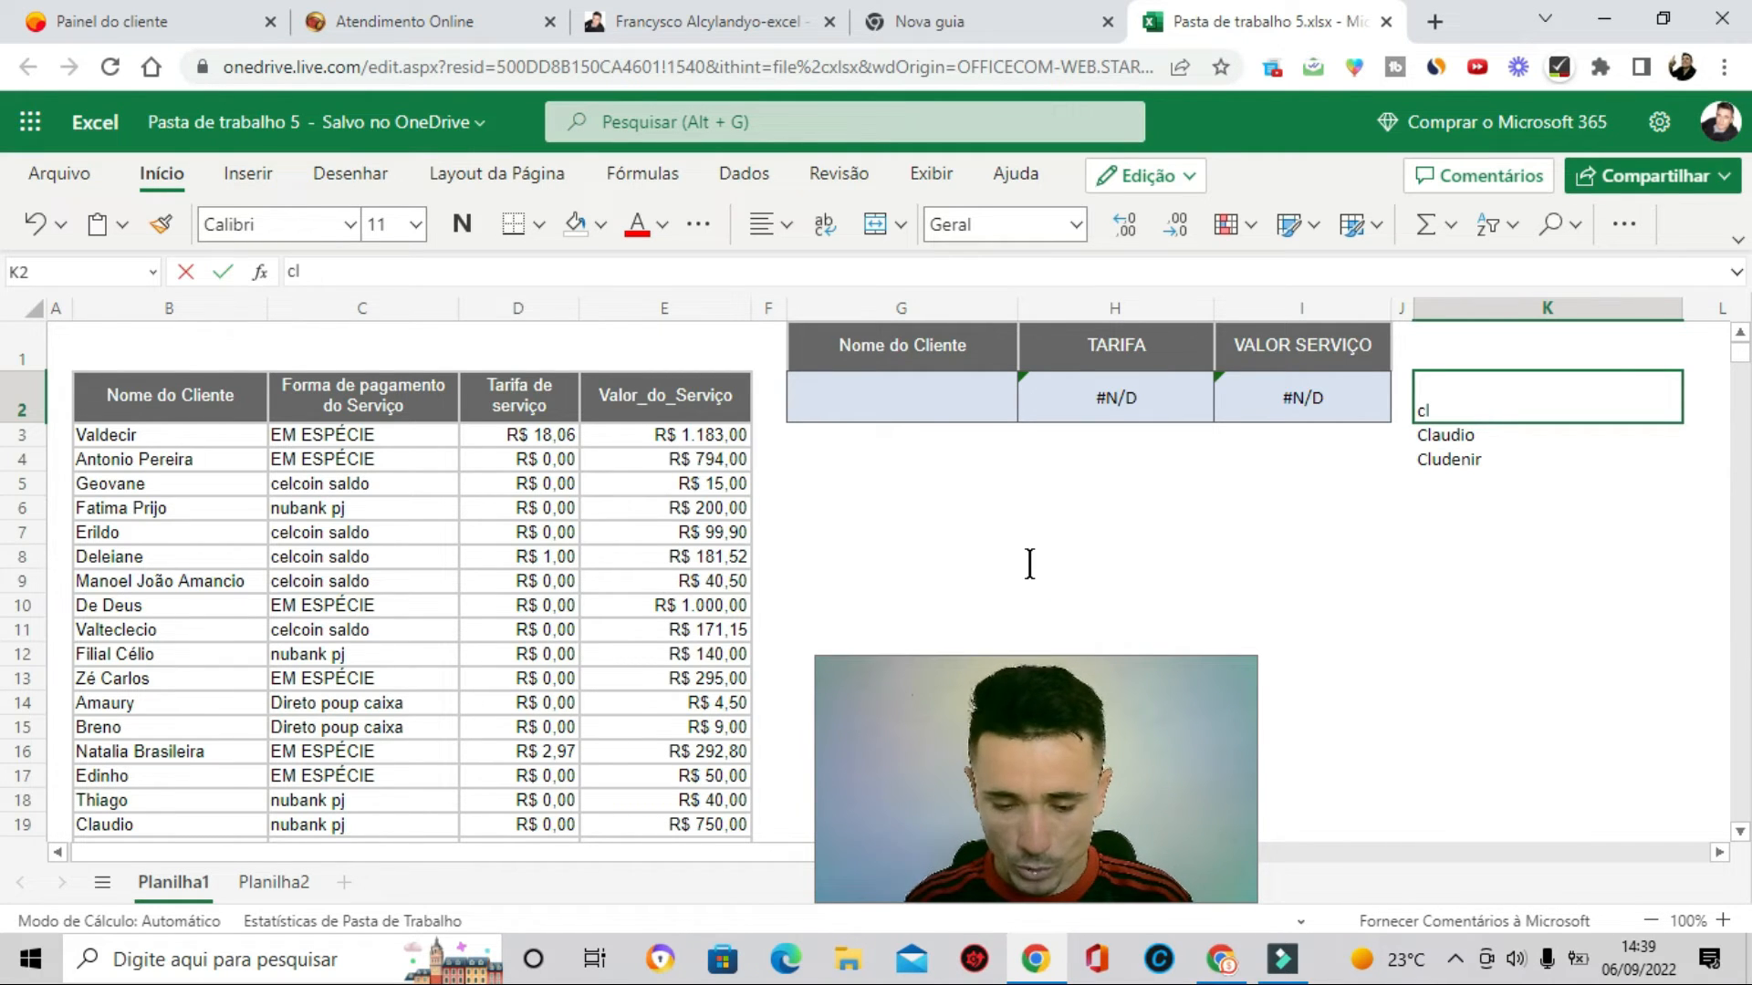
pyautogui.doubleClick(1029, 559)
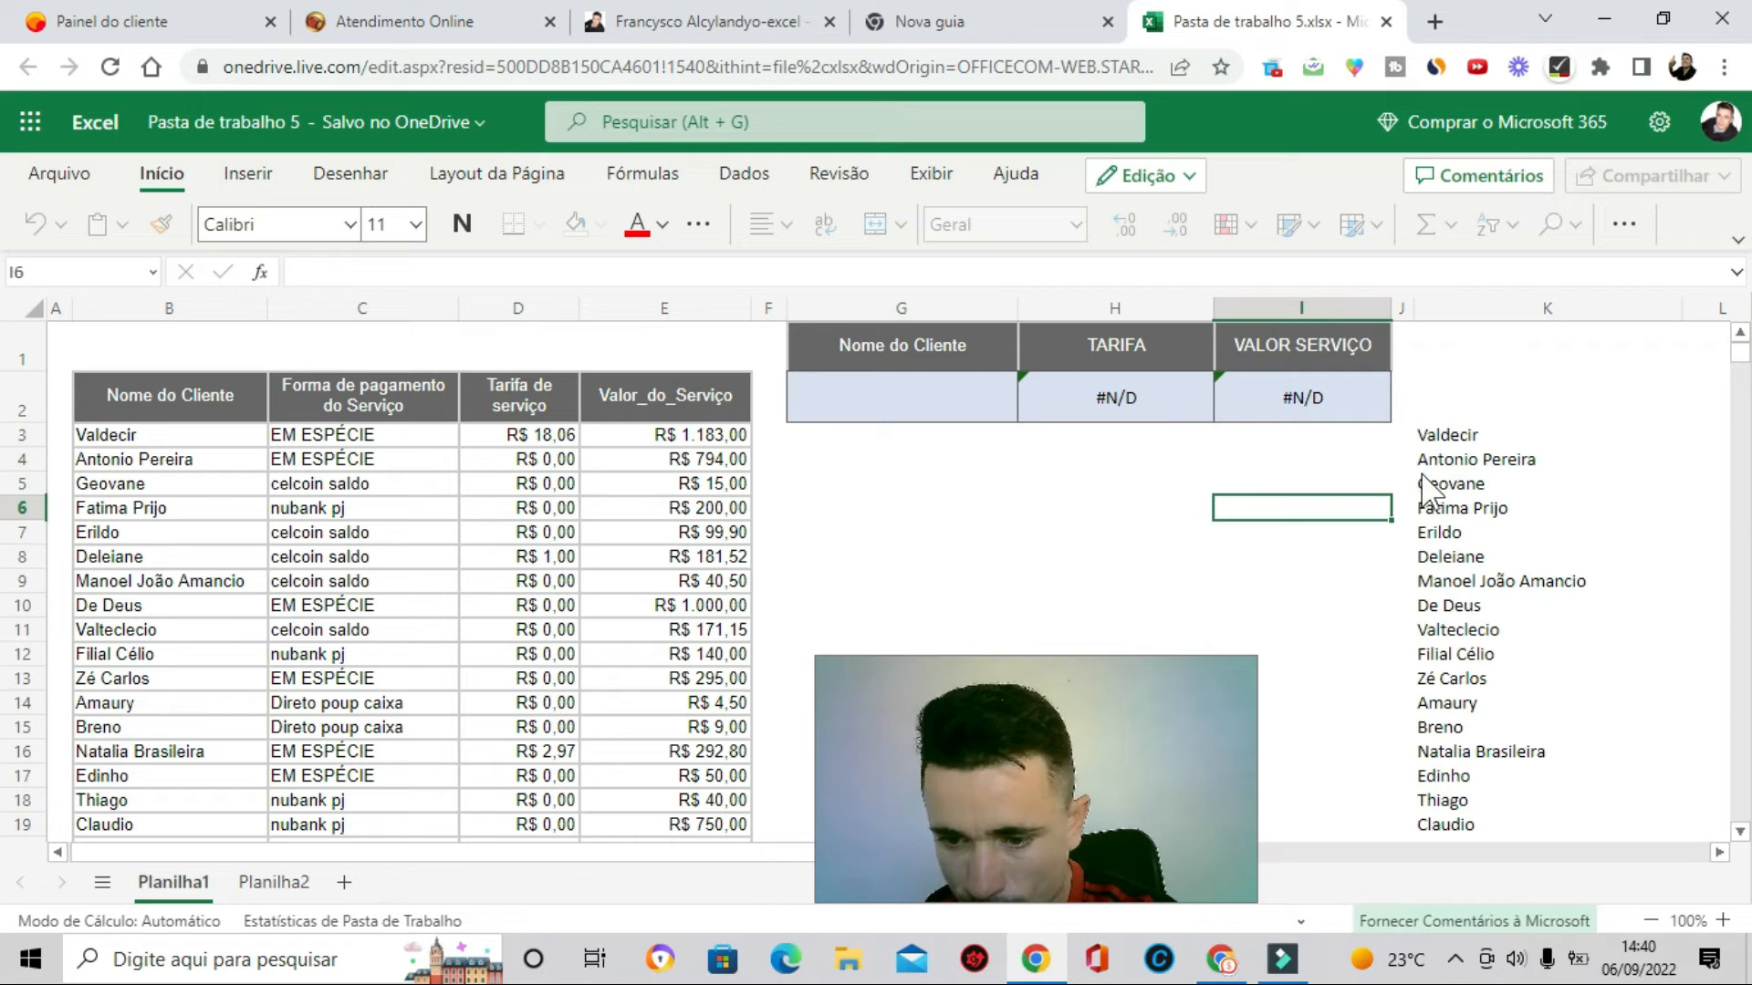
pyautogui.doubleClick(1460, 413)
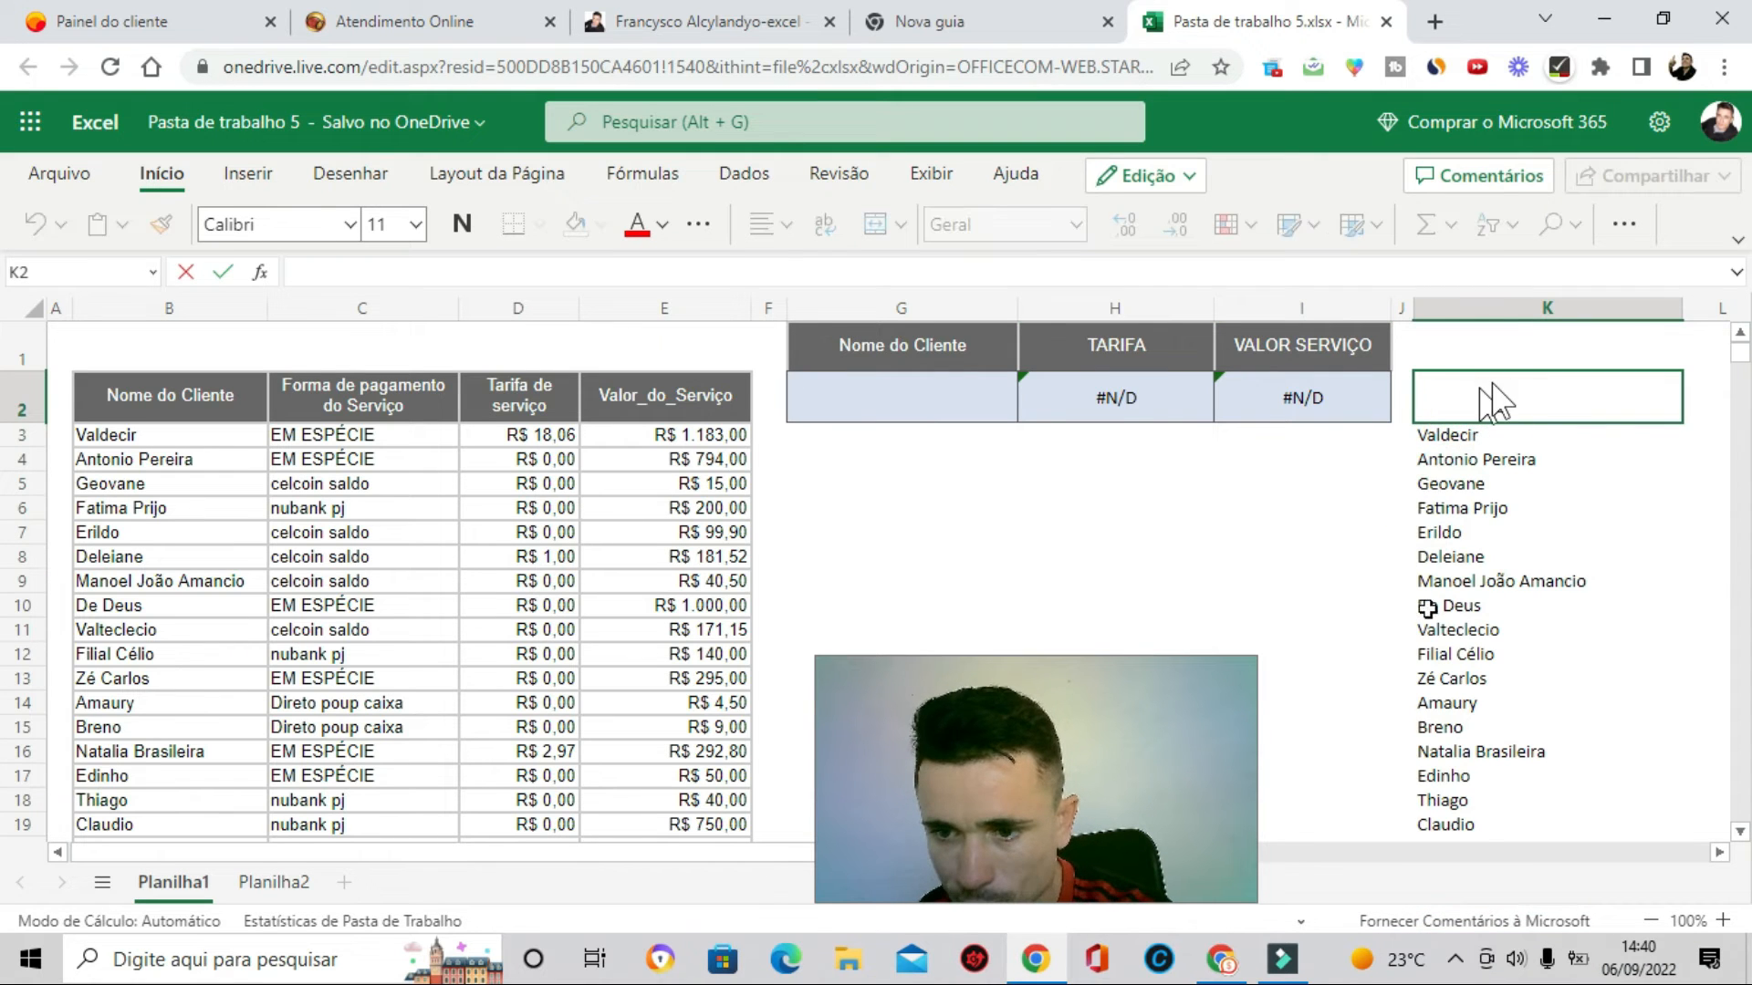
pyautogui.scroll(-20, 1456, 628)
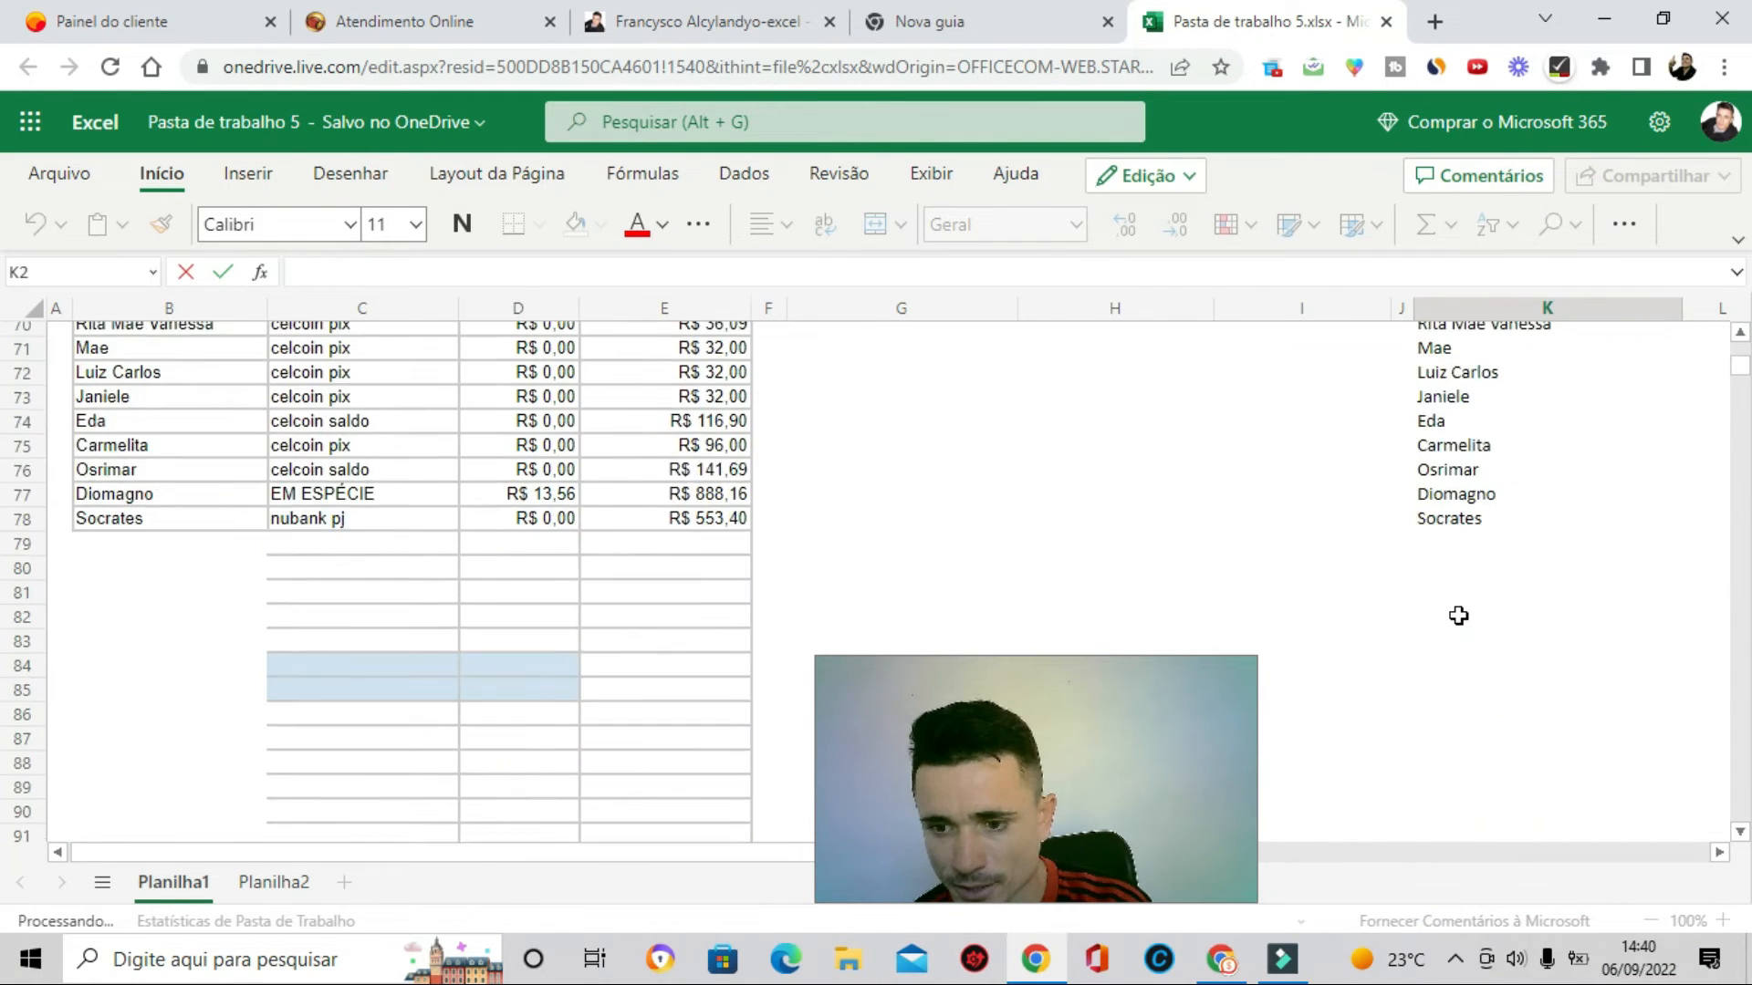
pyautogui.scroll(20, 1453, 623)
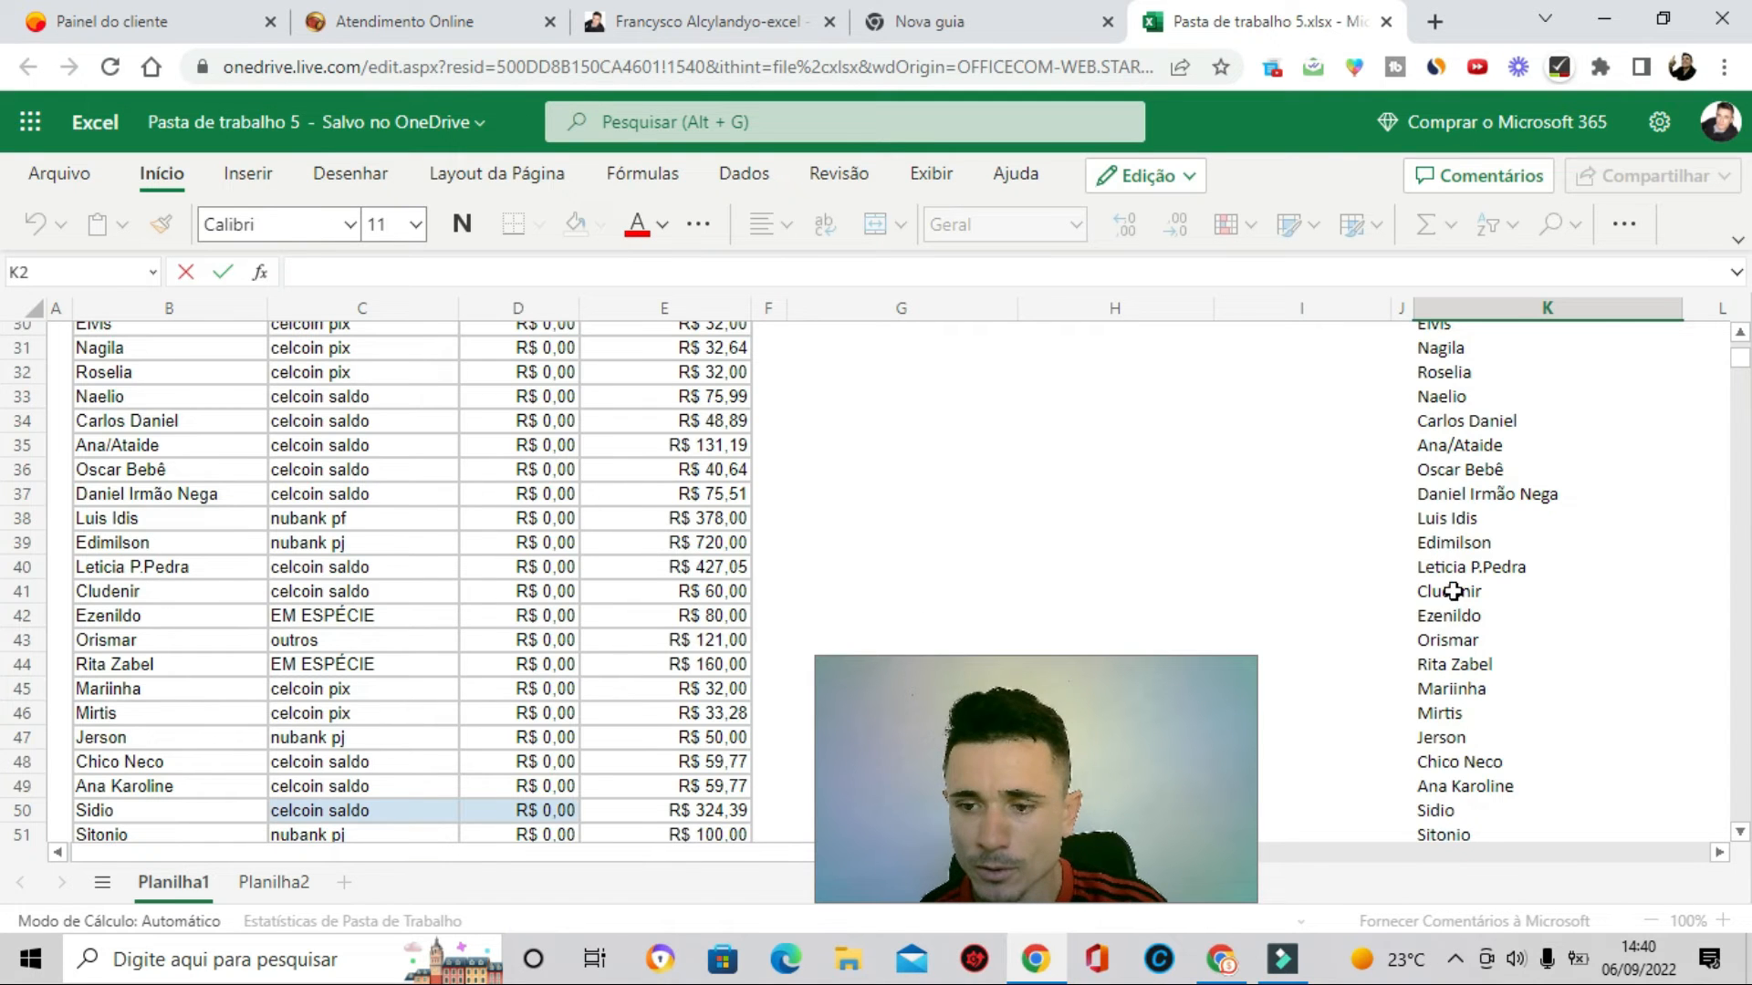
pyautogui.scroll(10, 1451, 584)
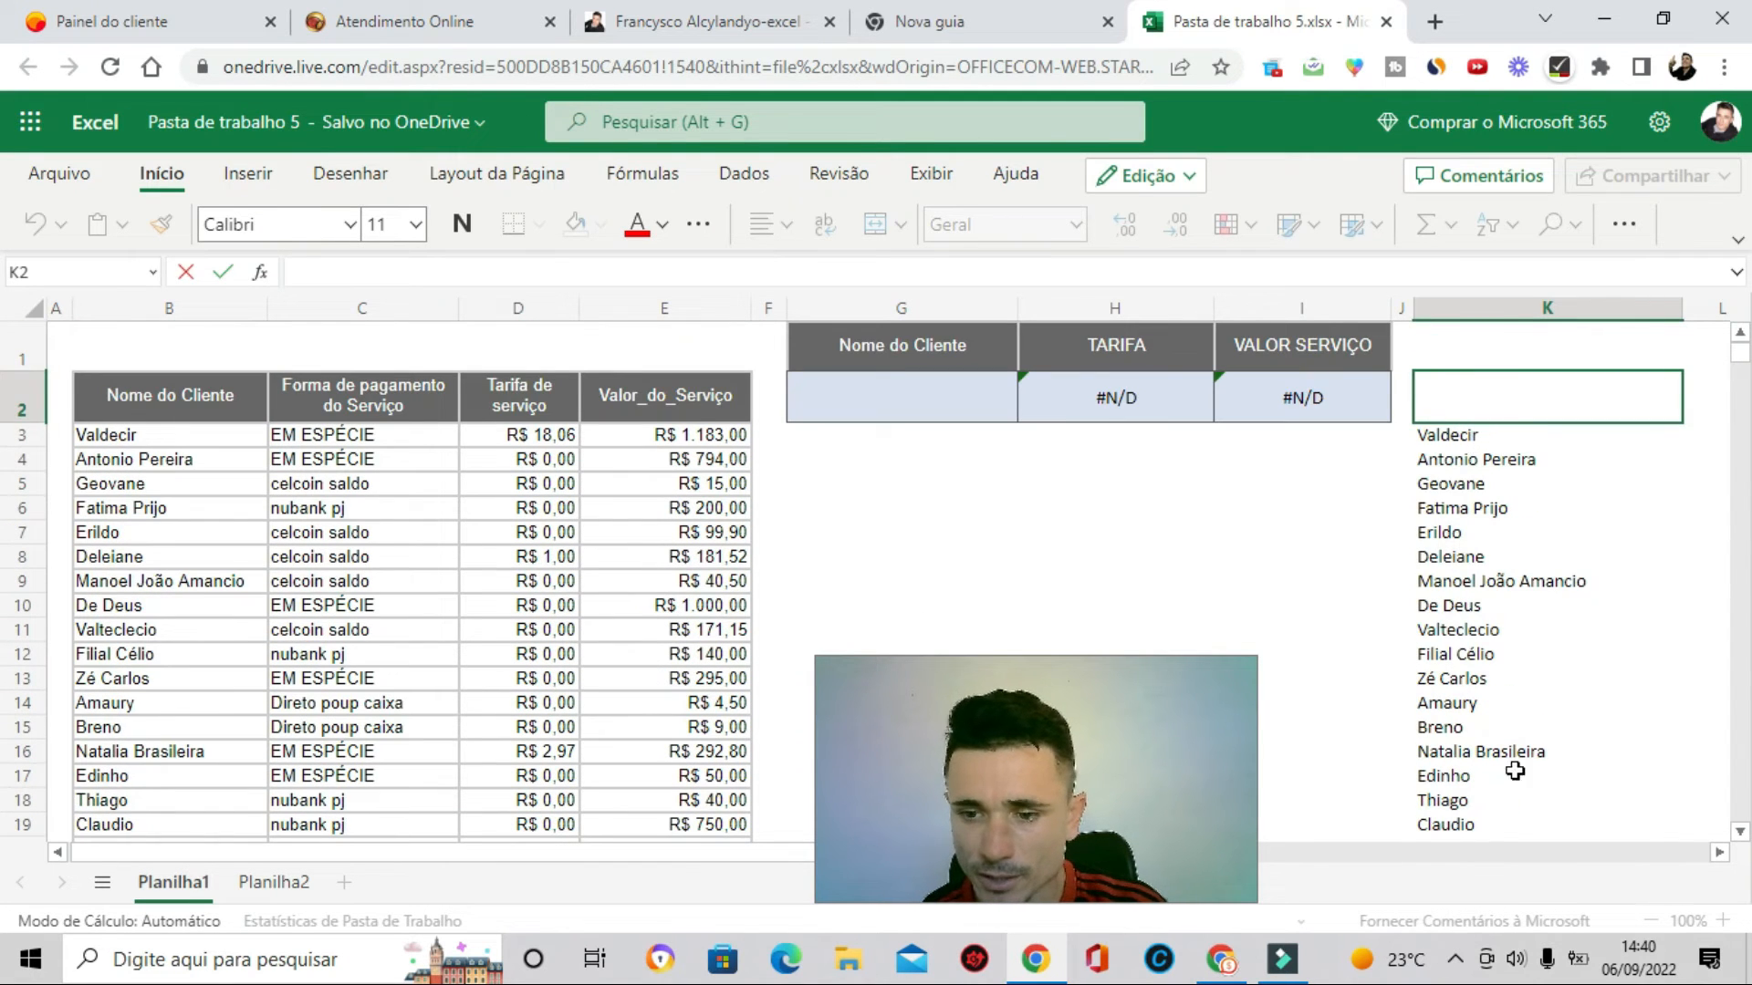
# - Add a List data validation to G2 with source =$K$3# so it offers the filtered client names
pyautogui.click(1155, 567)
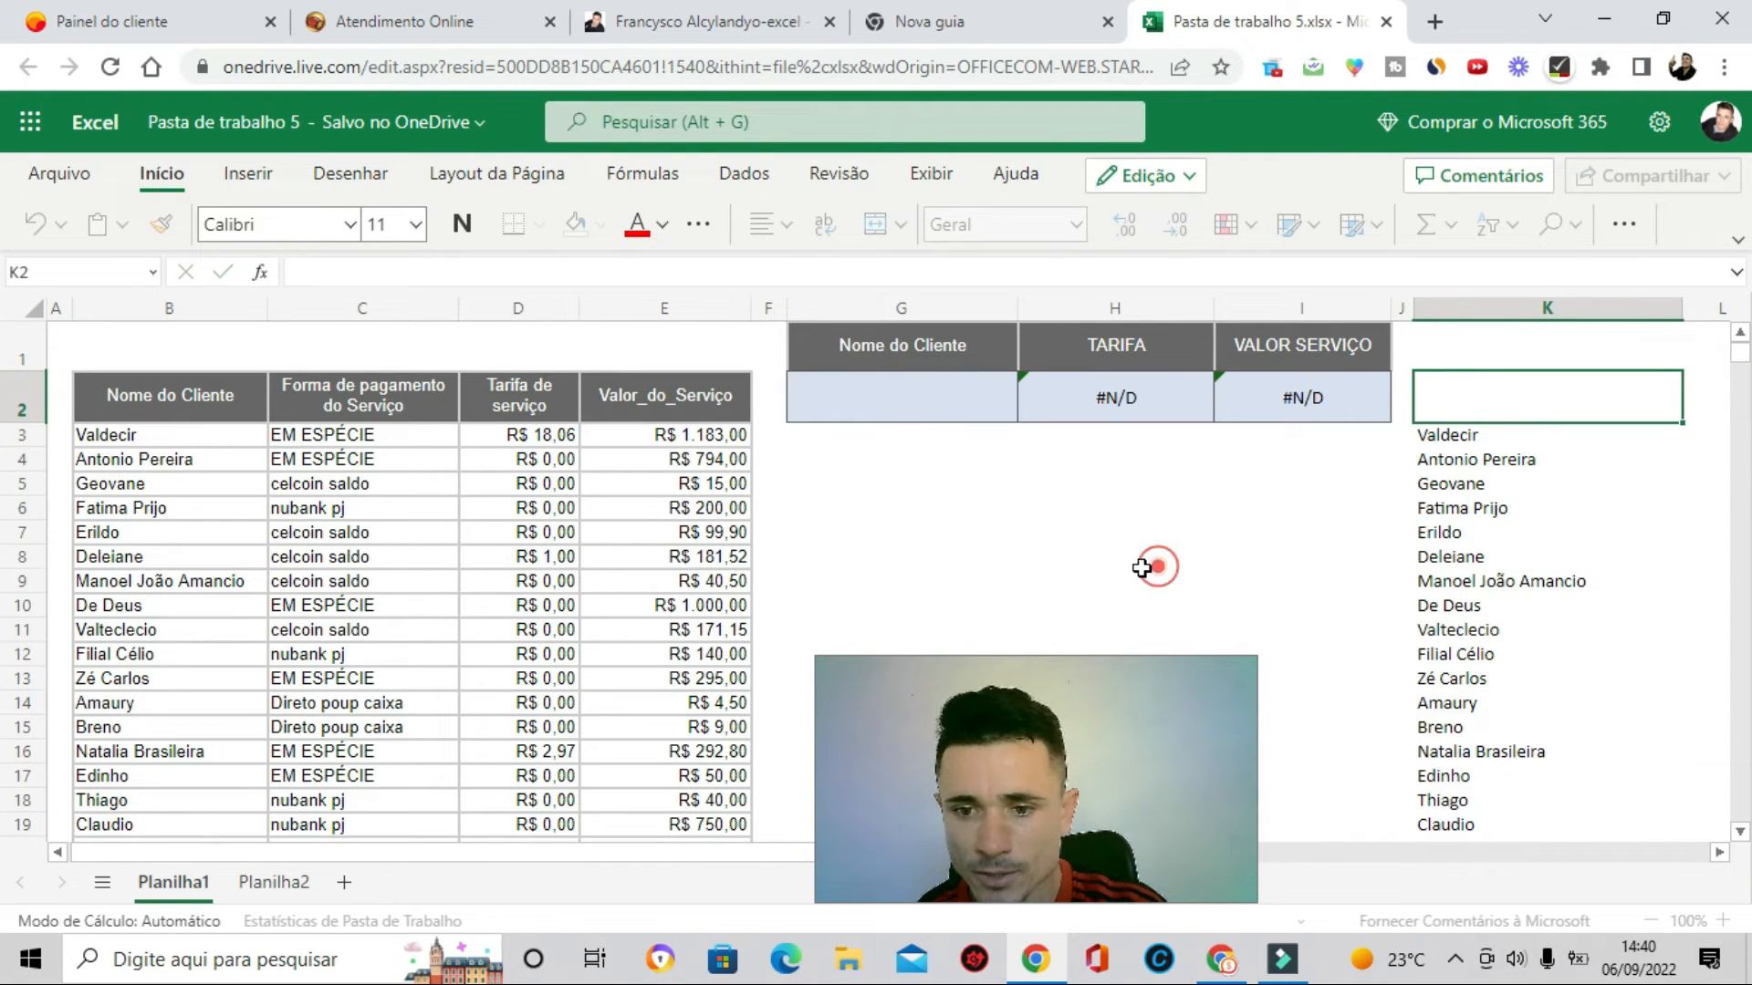
pyautogui.click(935, 540)
pyautogui.doubleClick(905, 407)
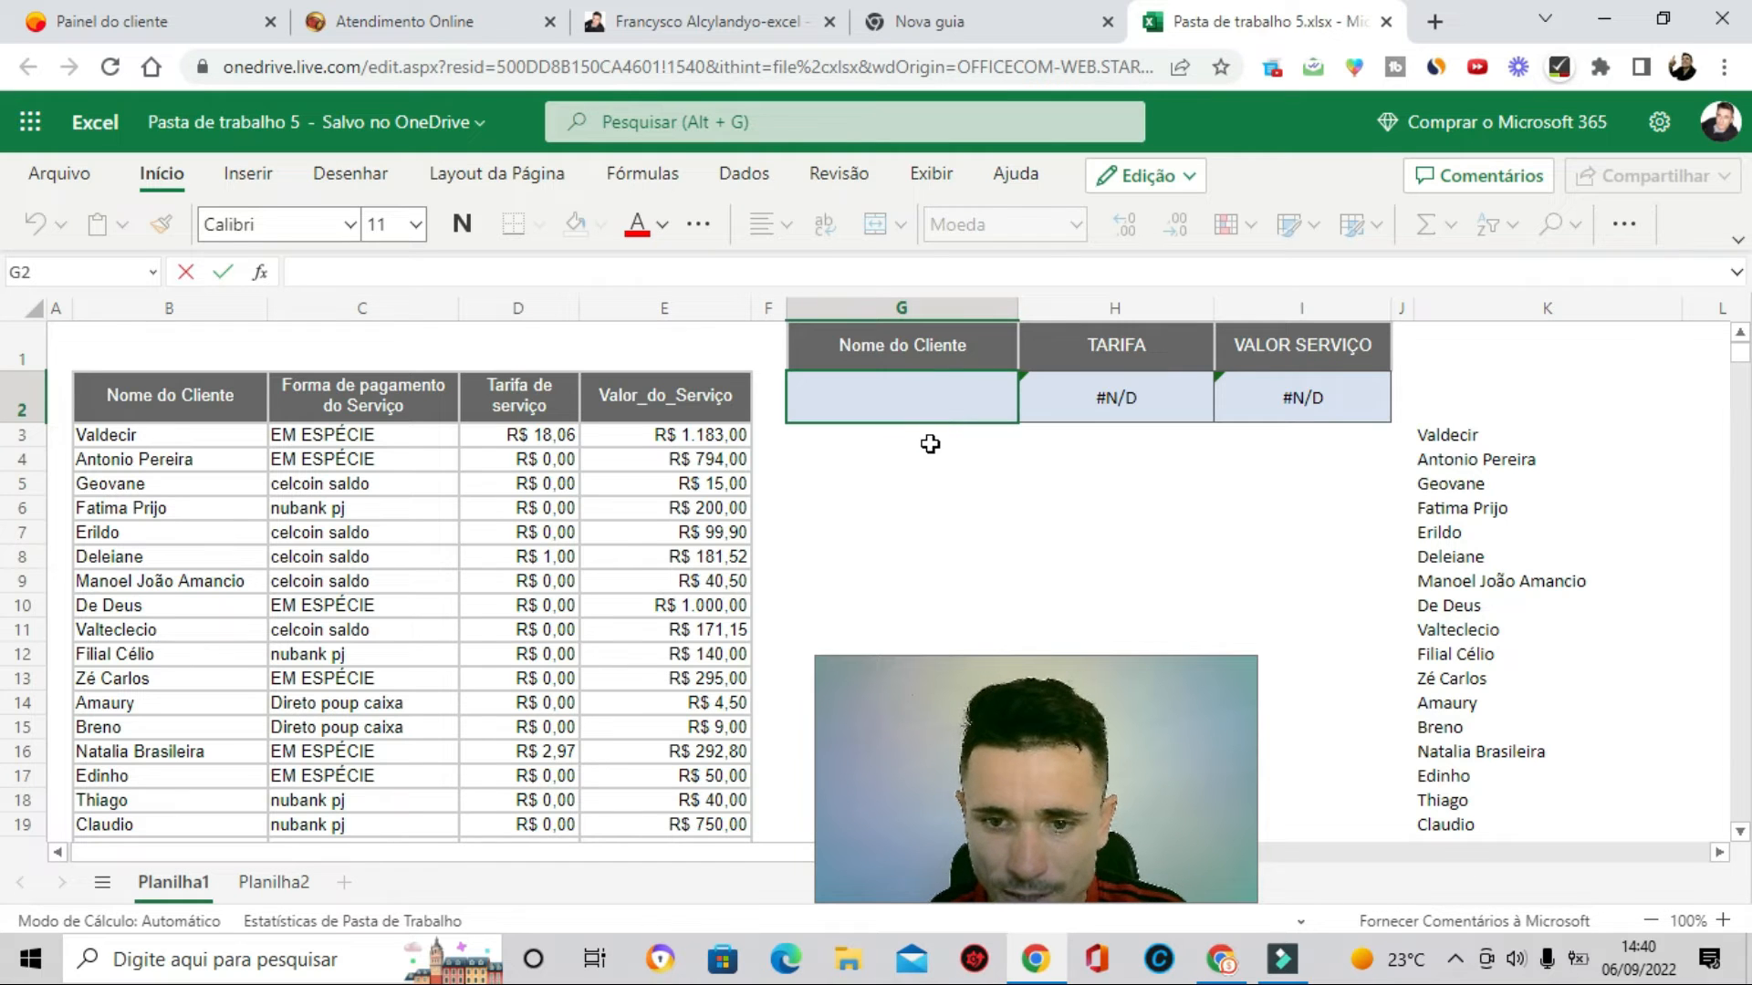
pyautogui.press('Escape')
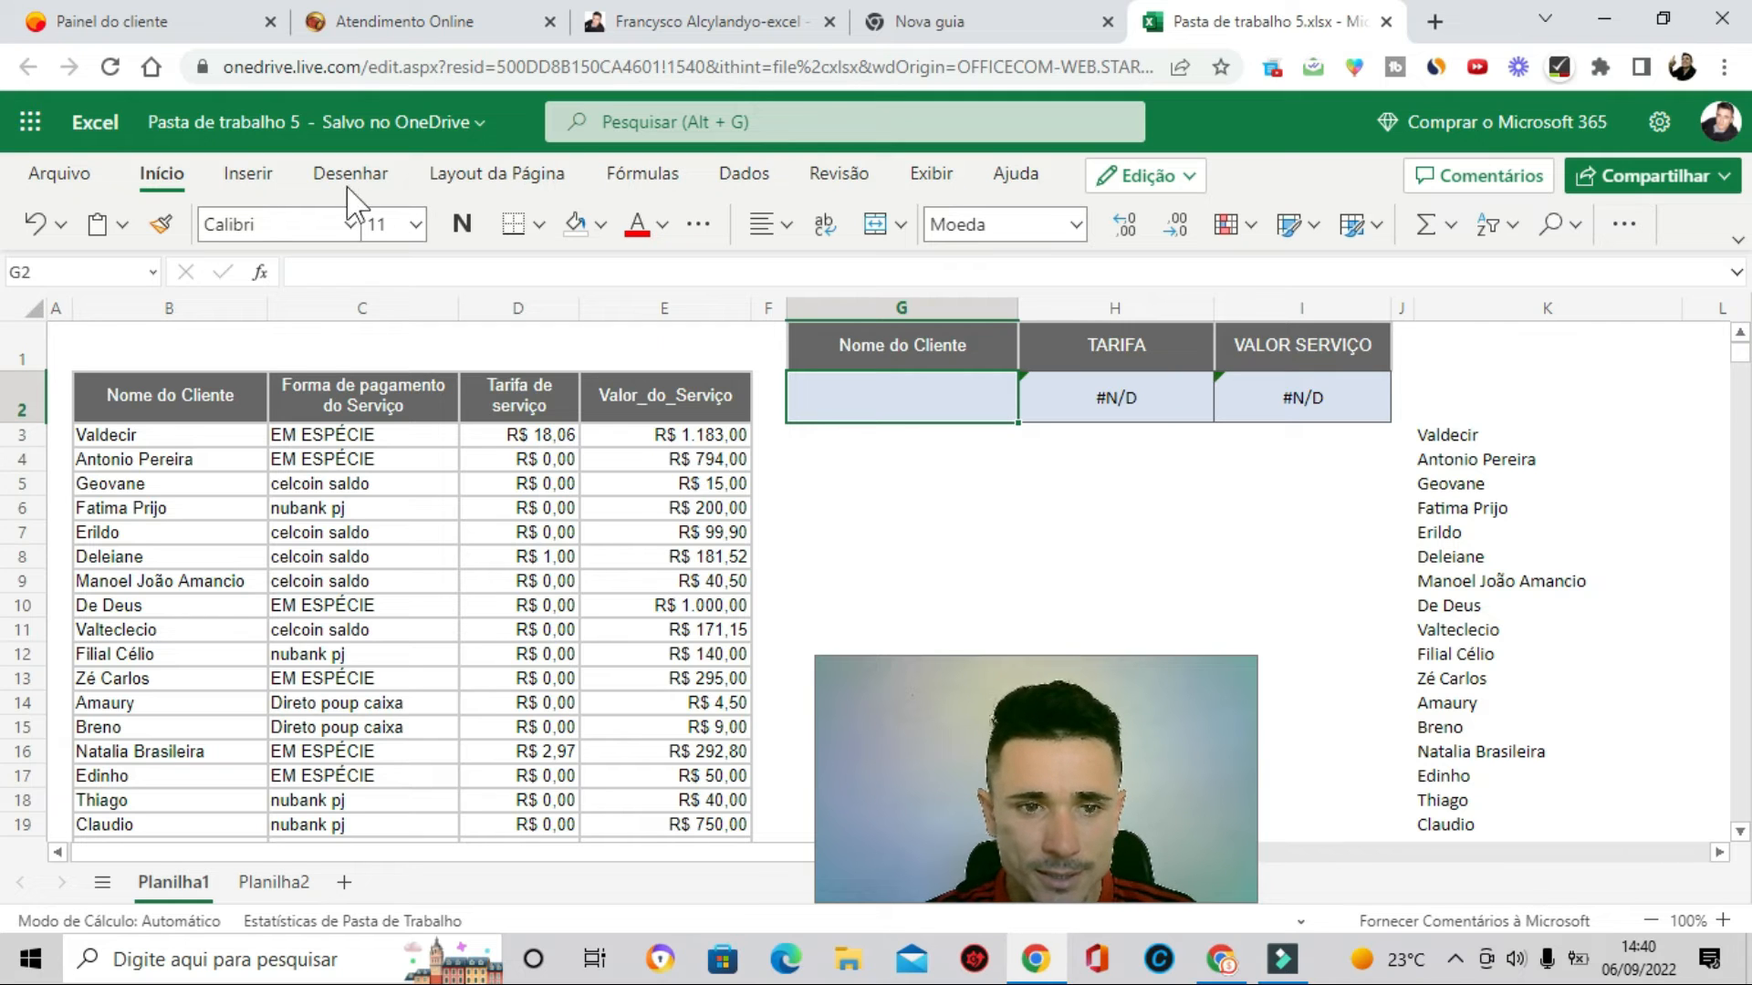
pyautogui.click(753, 194)
pyautogui.click(1493, 234)
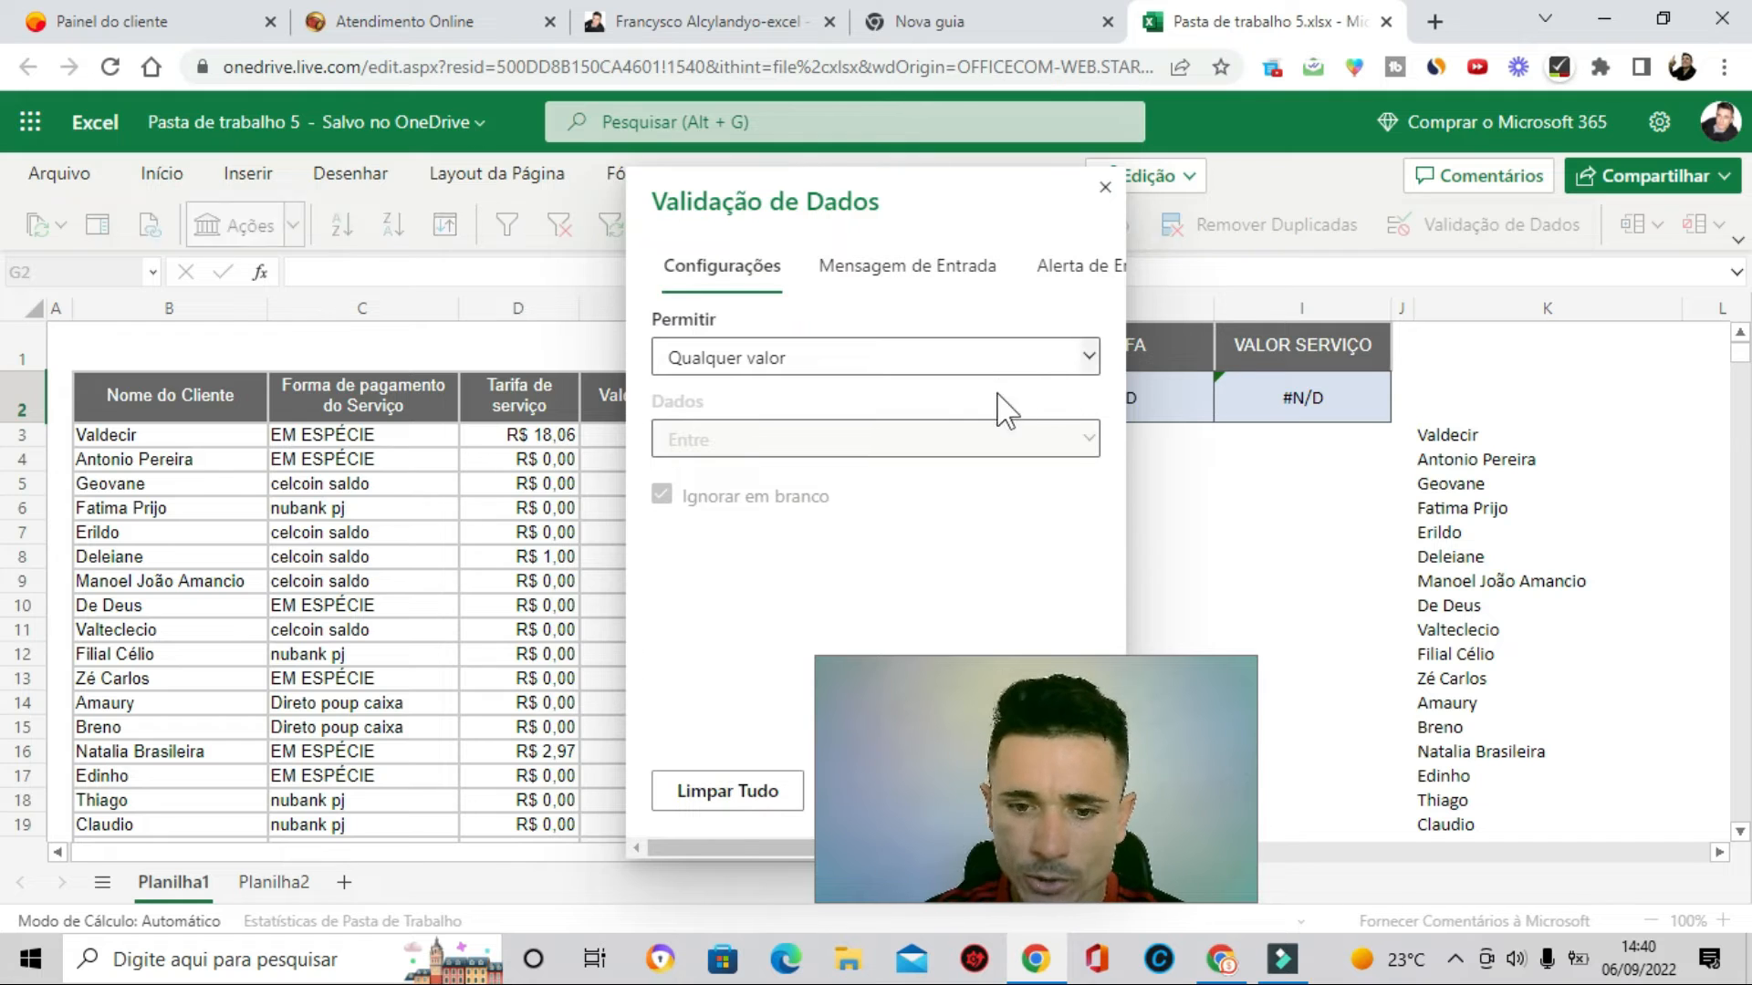
pyautogui.click(630, 368)
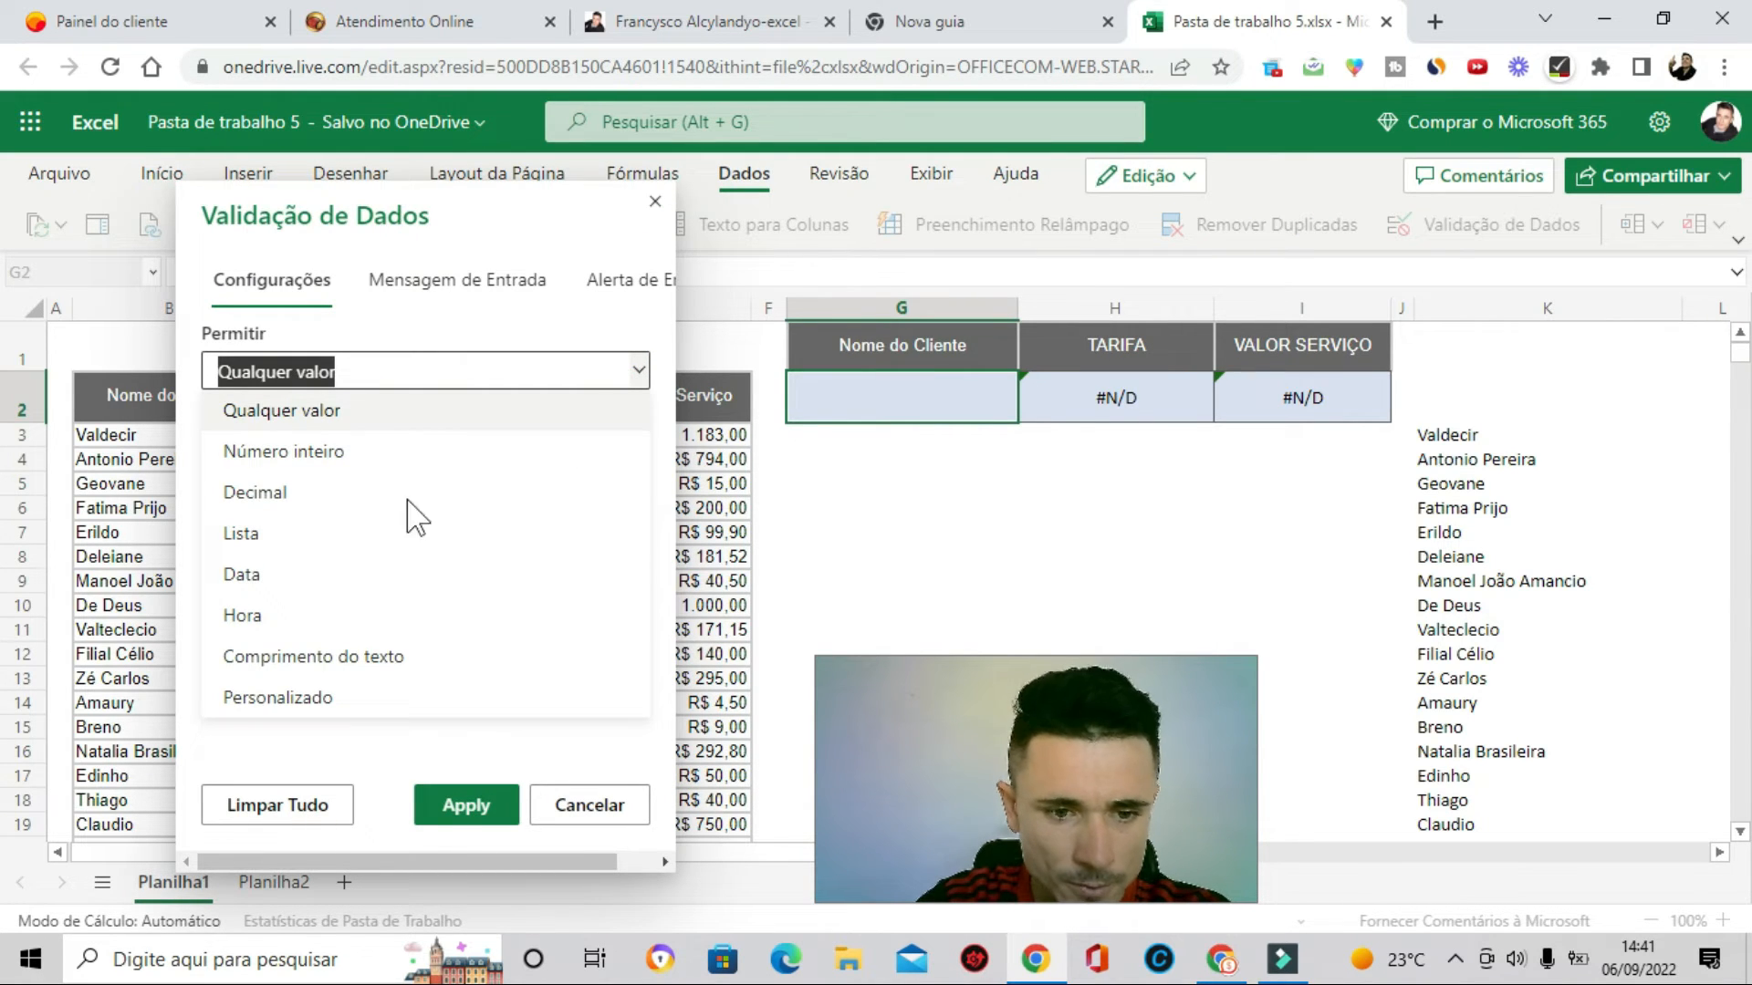
pyautogui.click(275, 541)
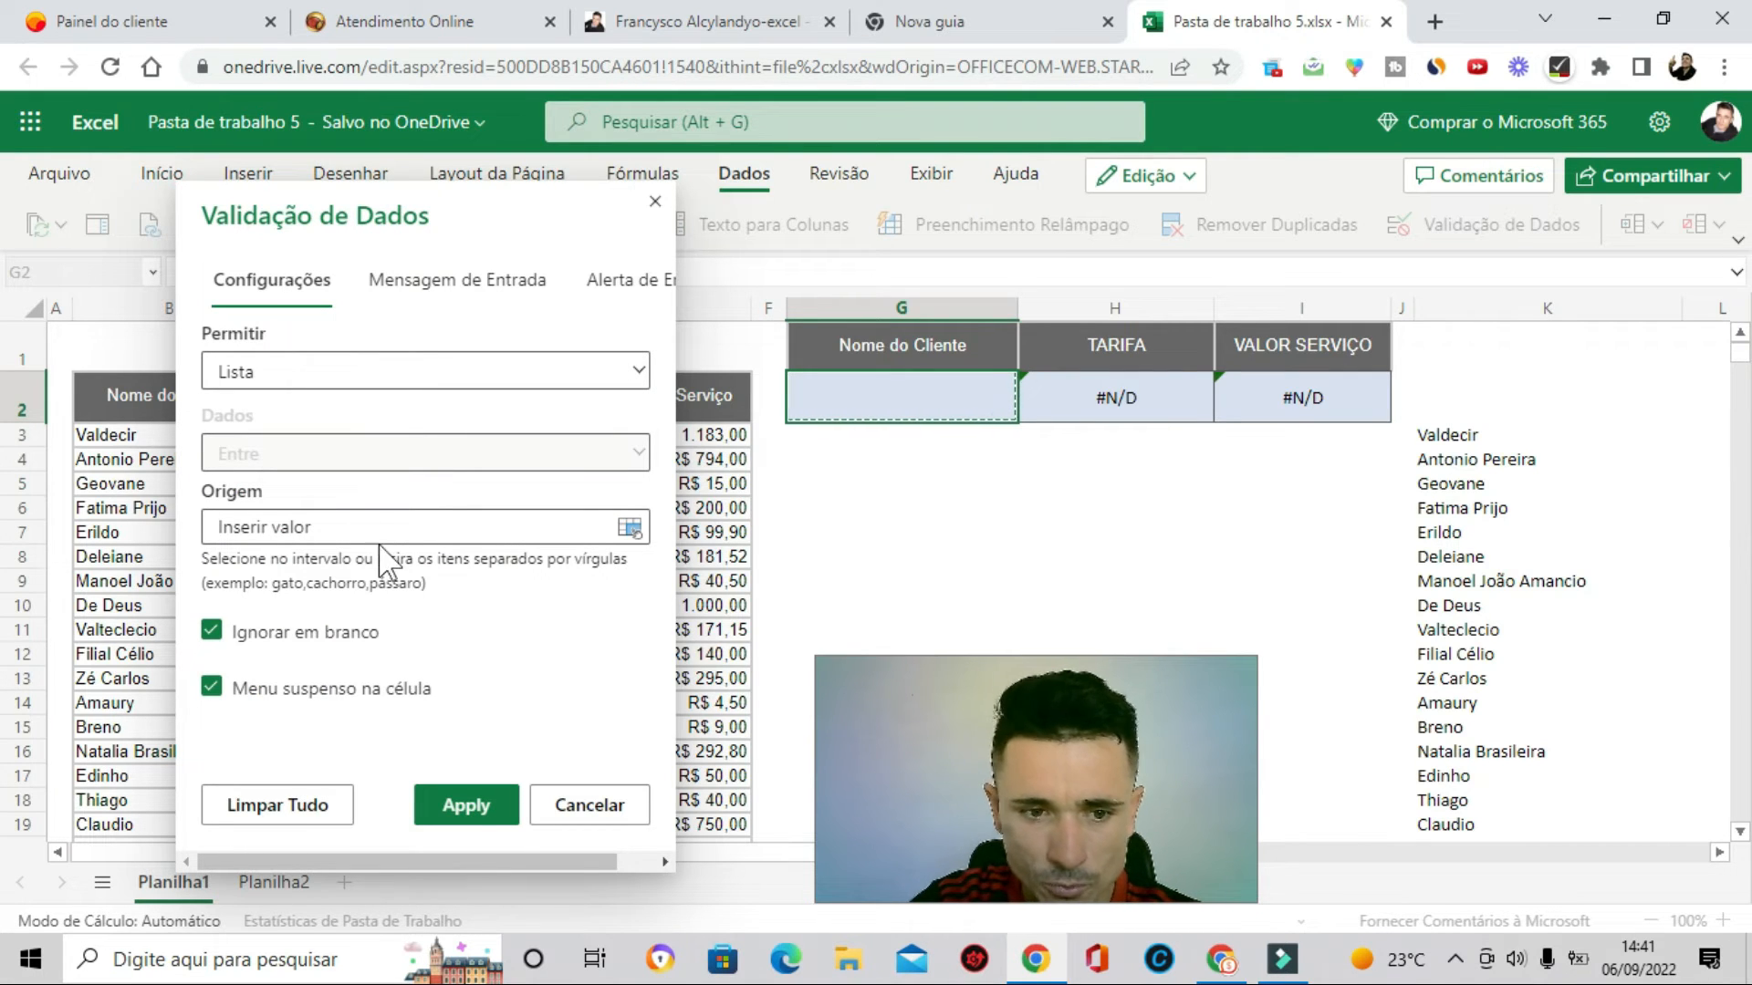
pyautogui.click(1469, 438)
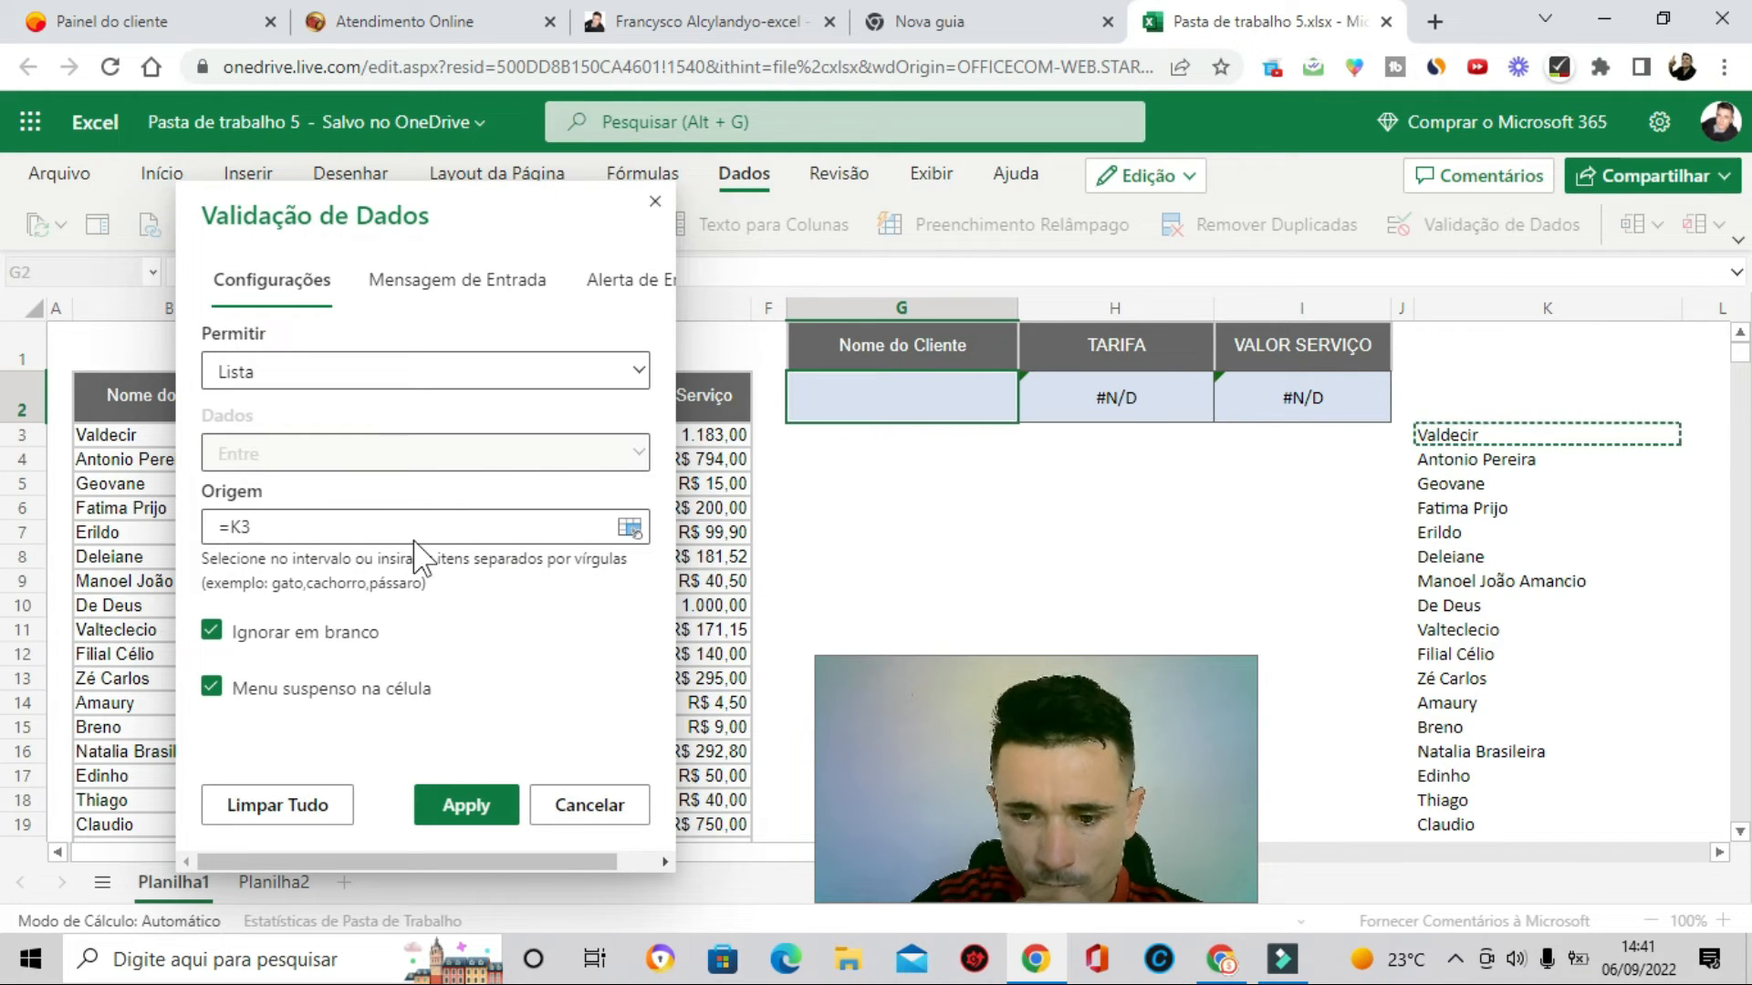
pyautogui.press('F4')
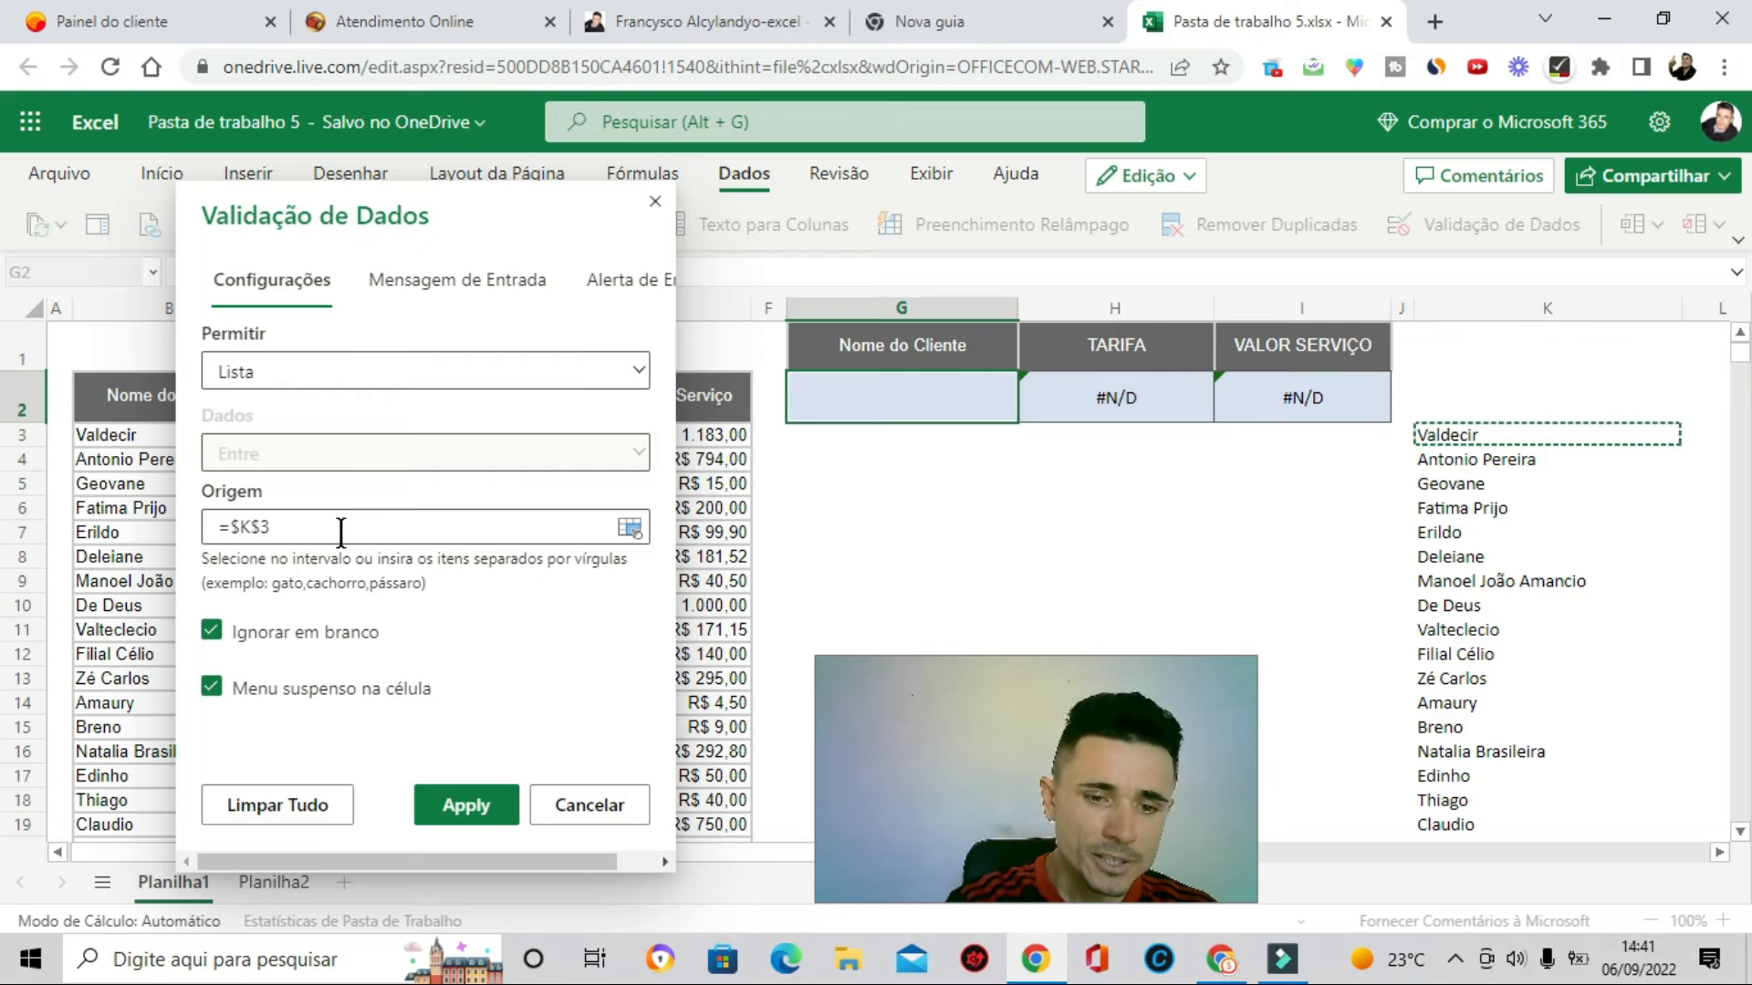
pyautogui.write('#')
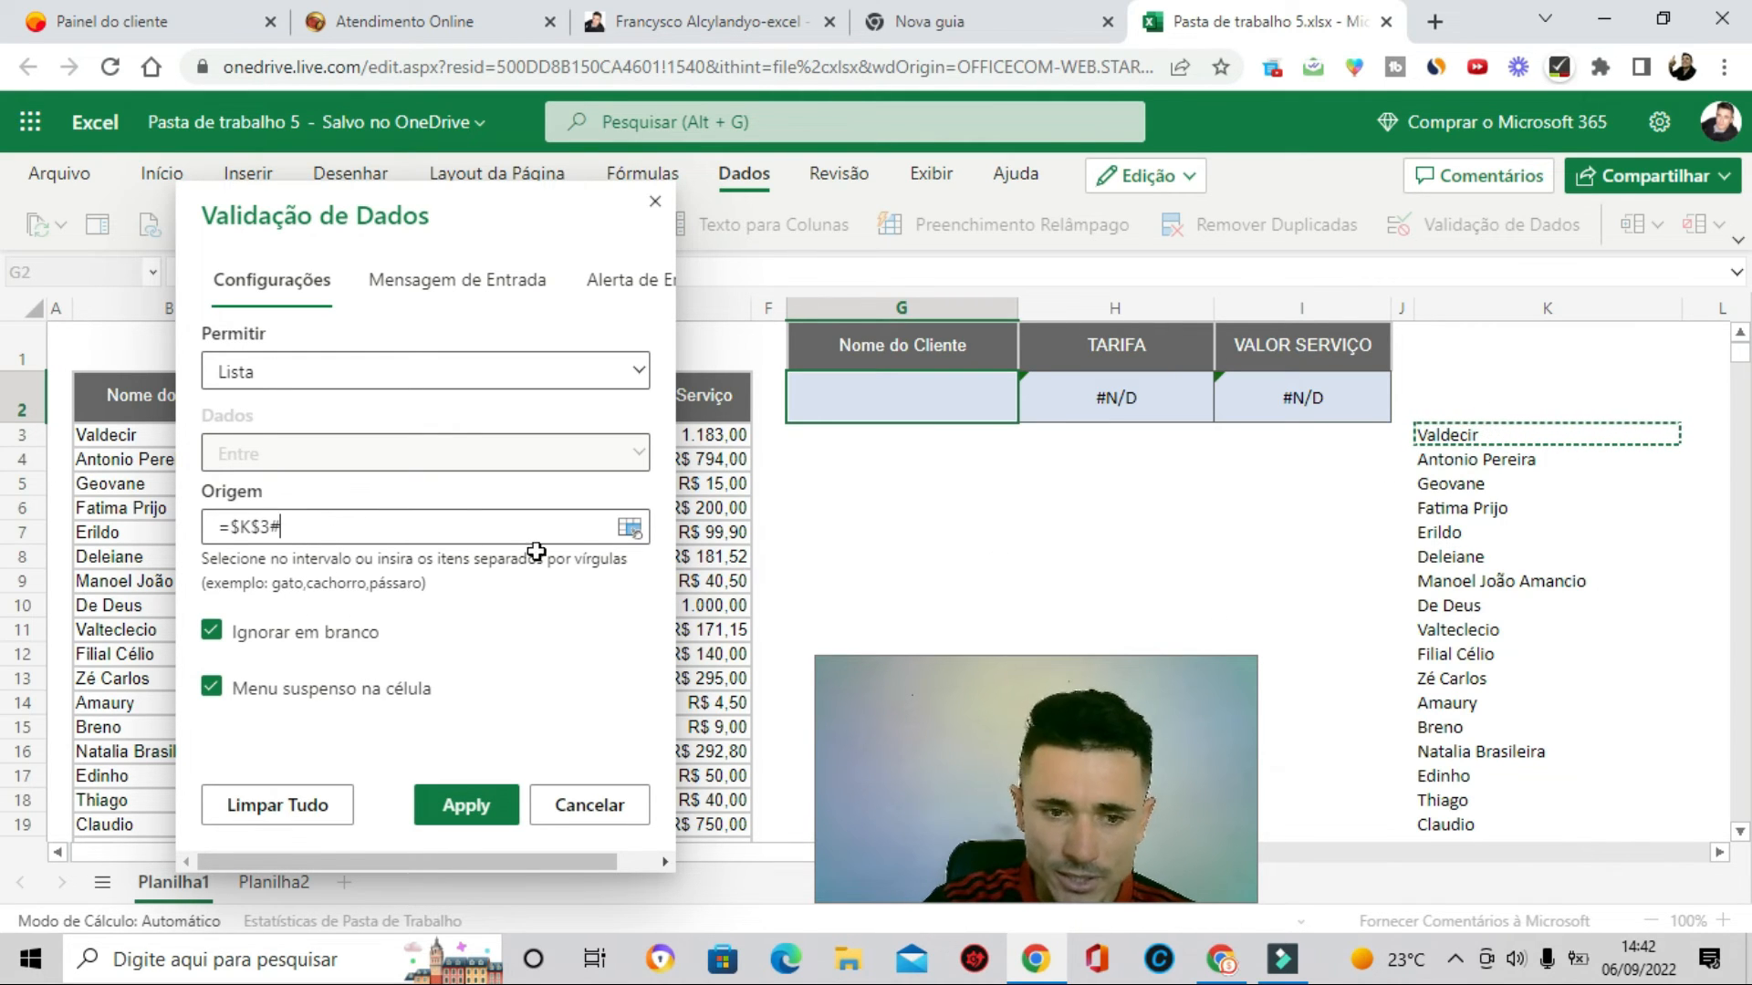
pyautogui.click(472, 810)
# - Open the G2 drop-down and scroll through the offered client names
pyautogui.click(903, 391)
pyautogui.click(1029, 384)
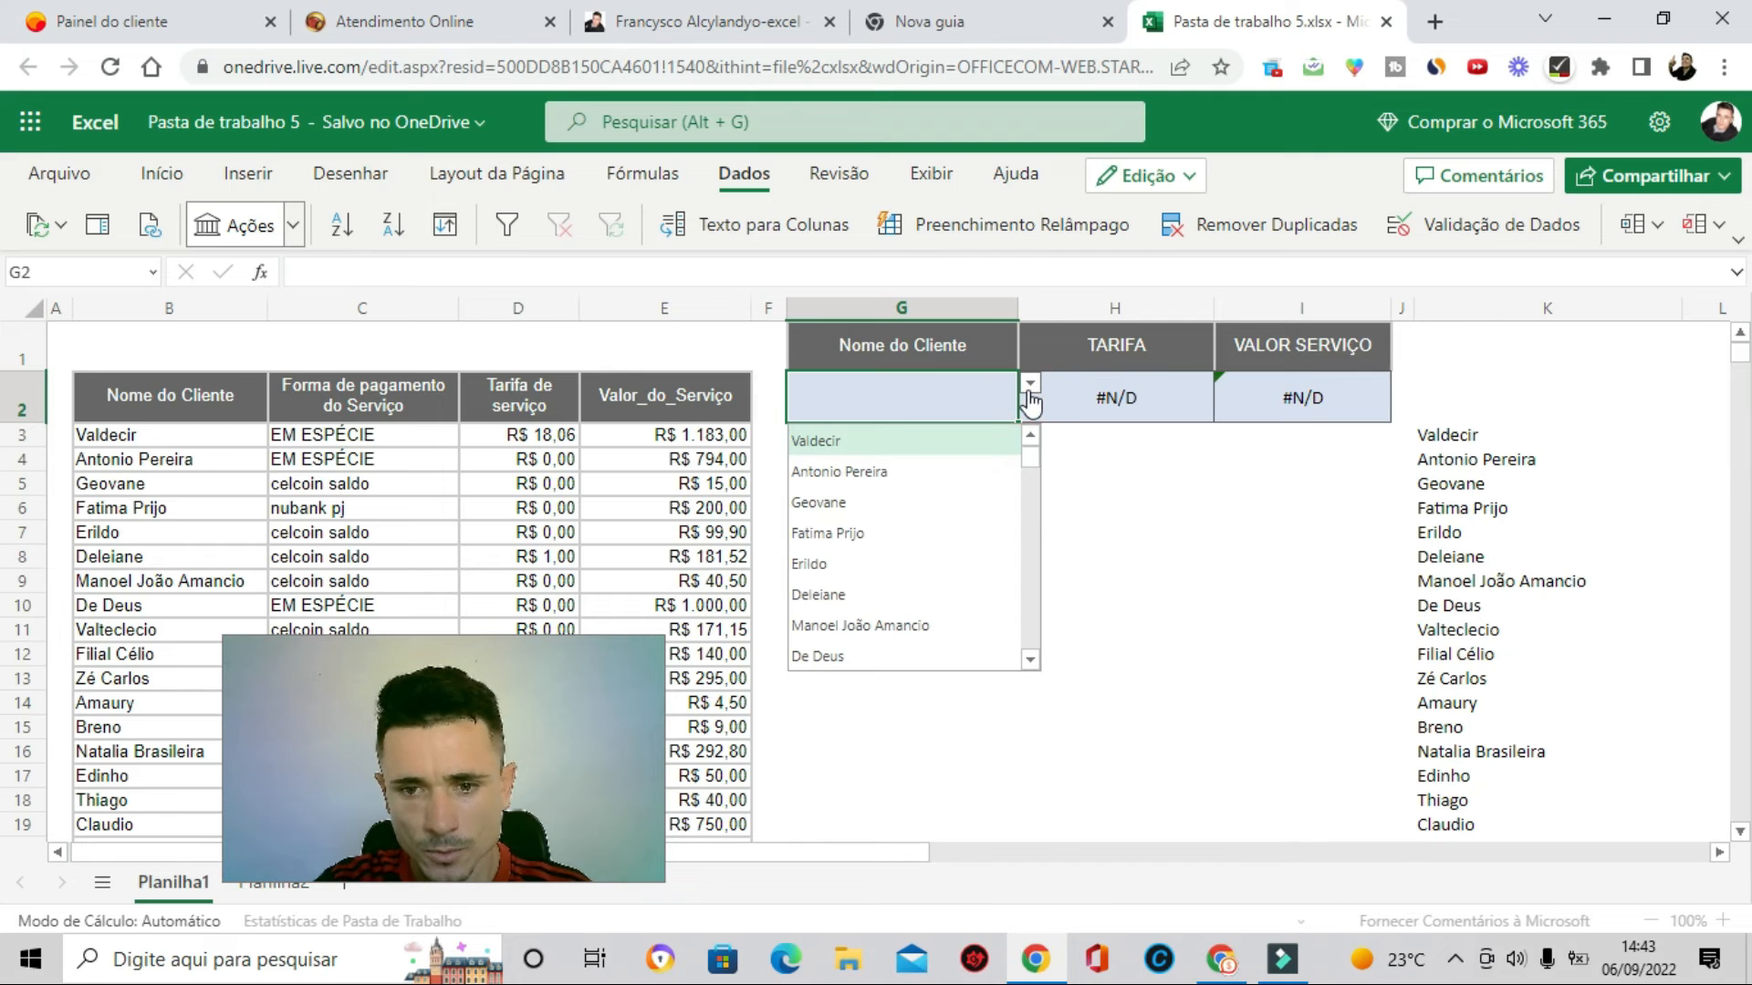
pyautogui.moveTo(1028, 453); pyautogui.dragTo(1026, 521)
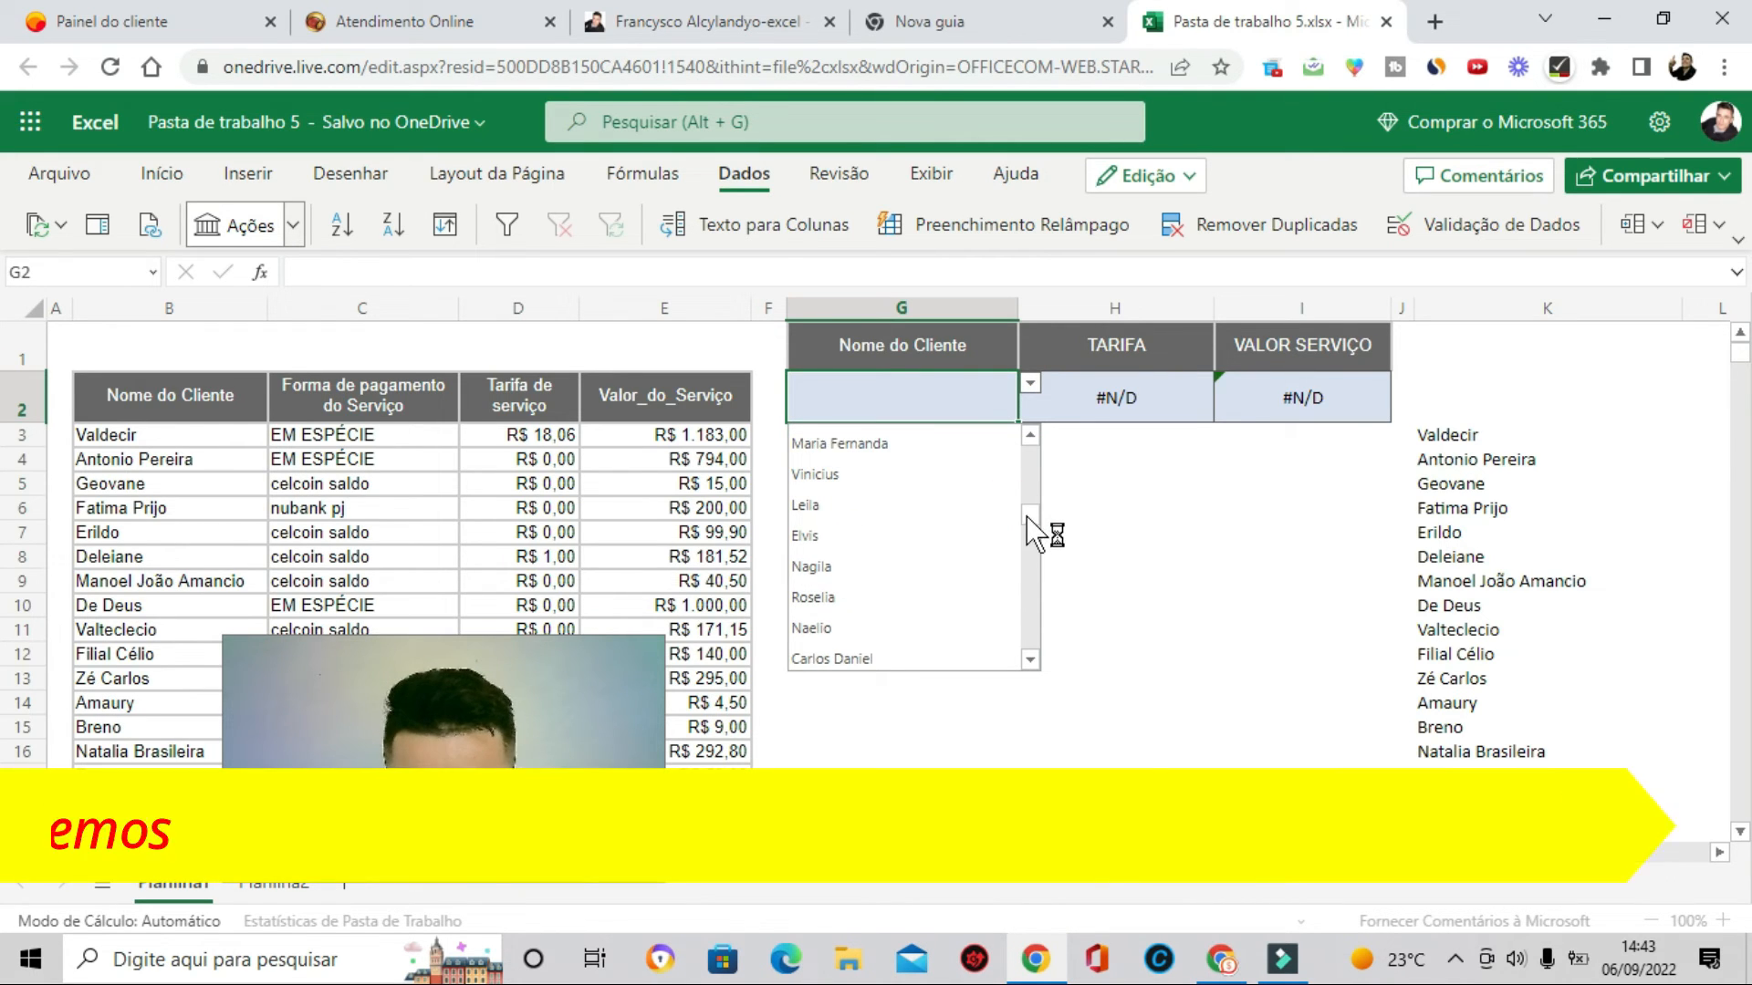
pyautogui.click(1025, 644)
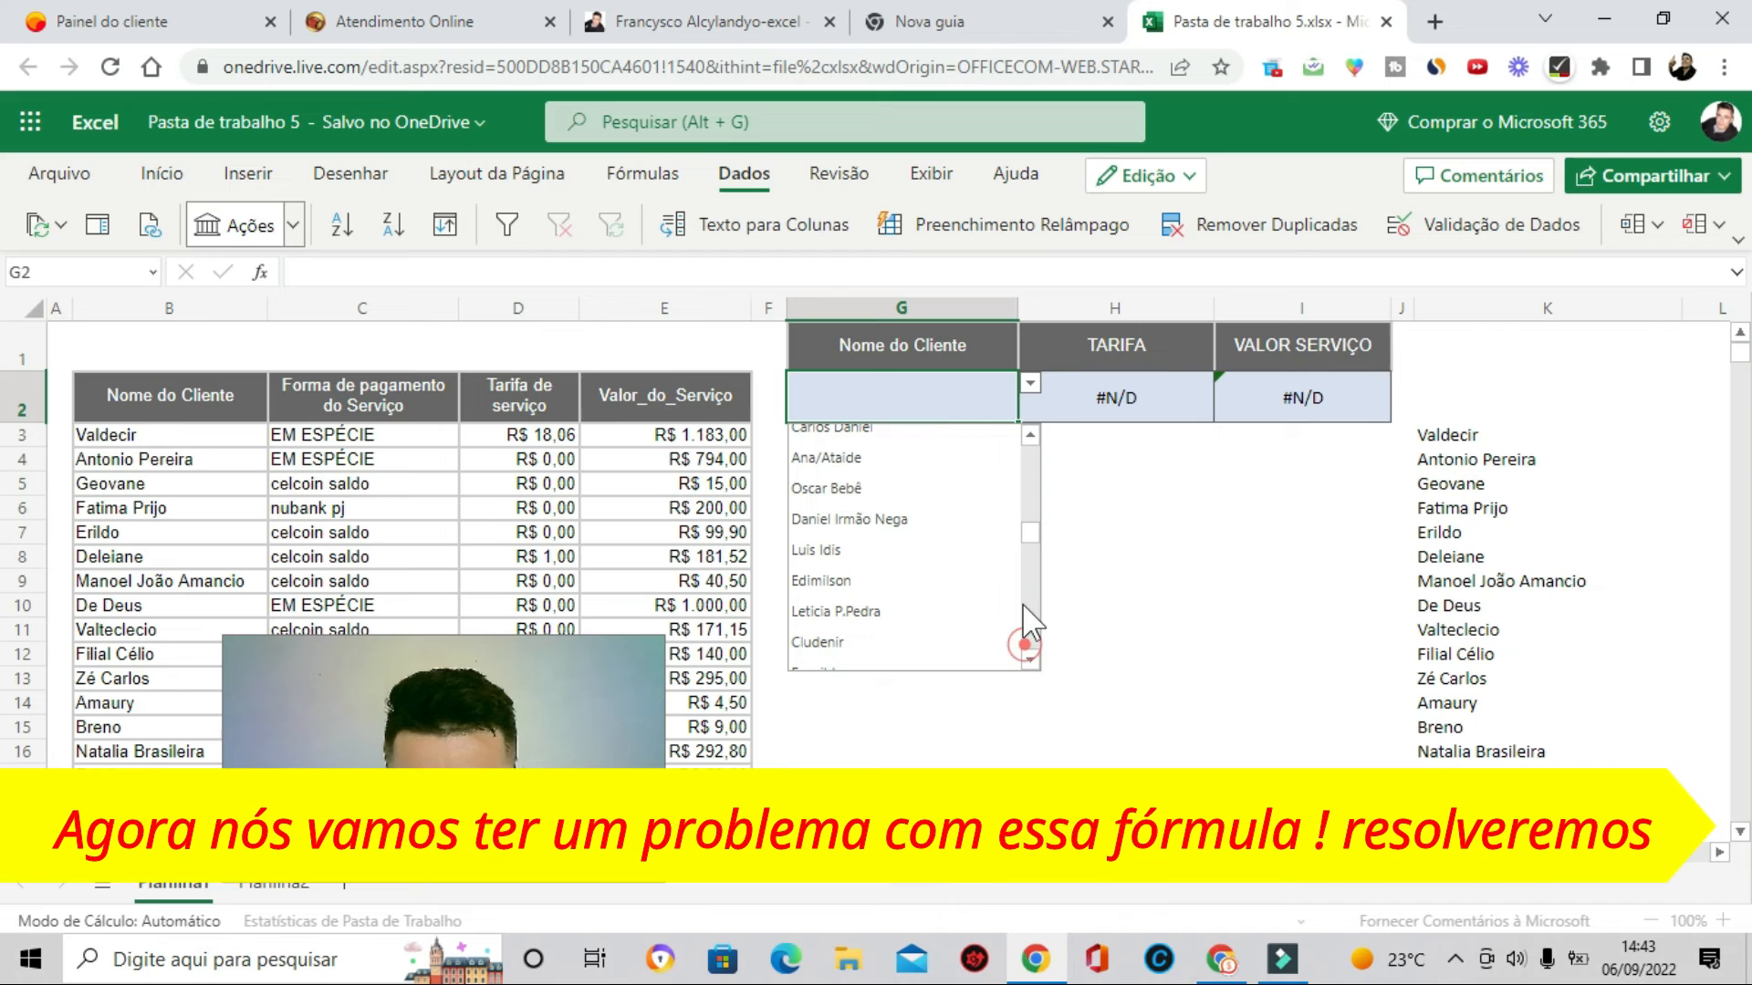
pyautogui.click(1033, 543)
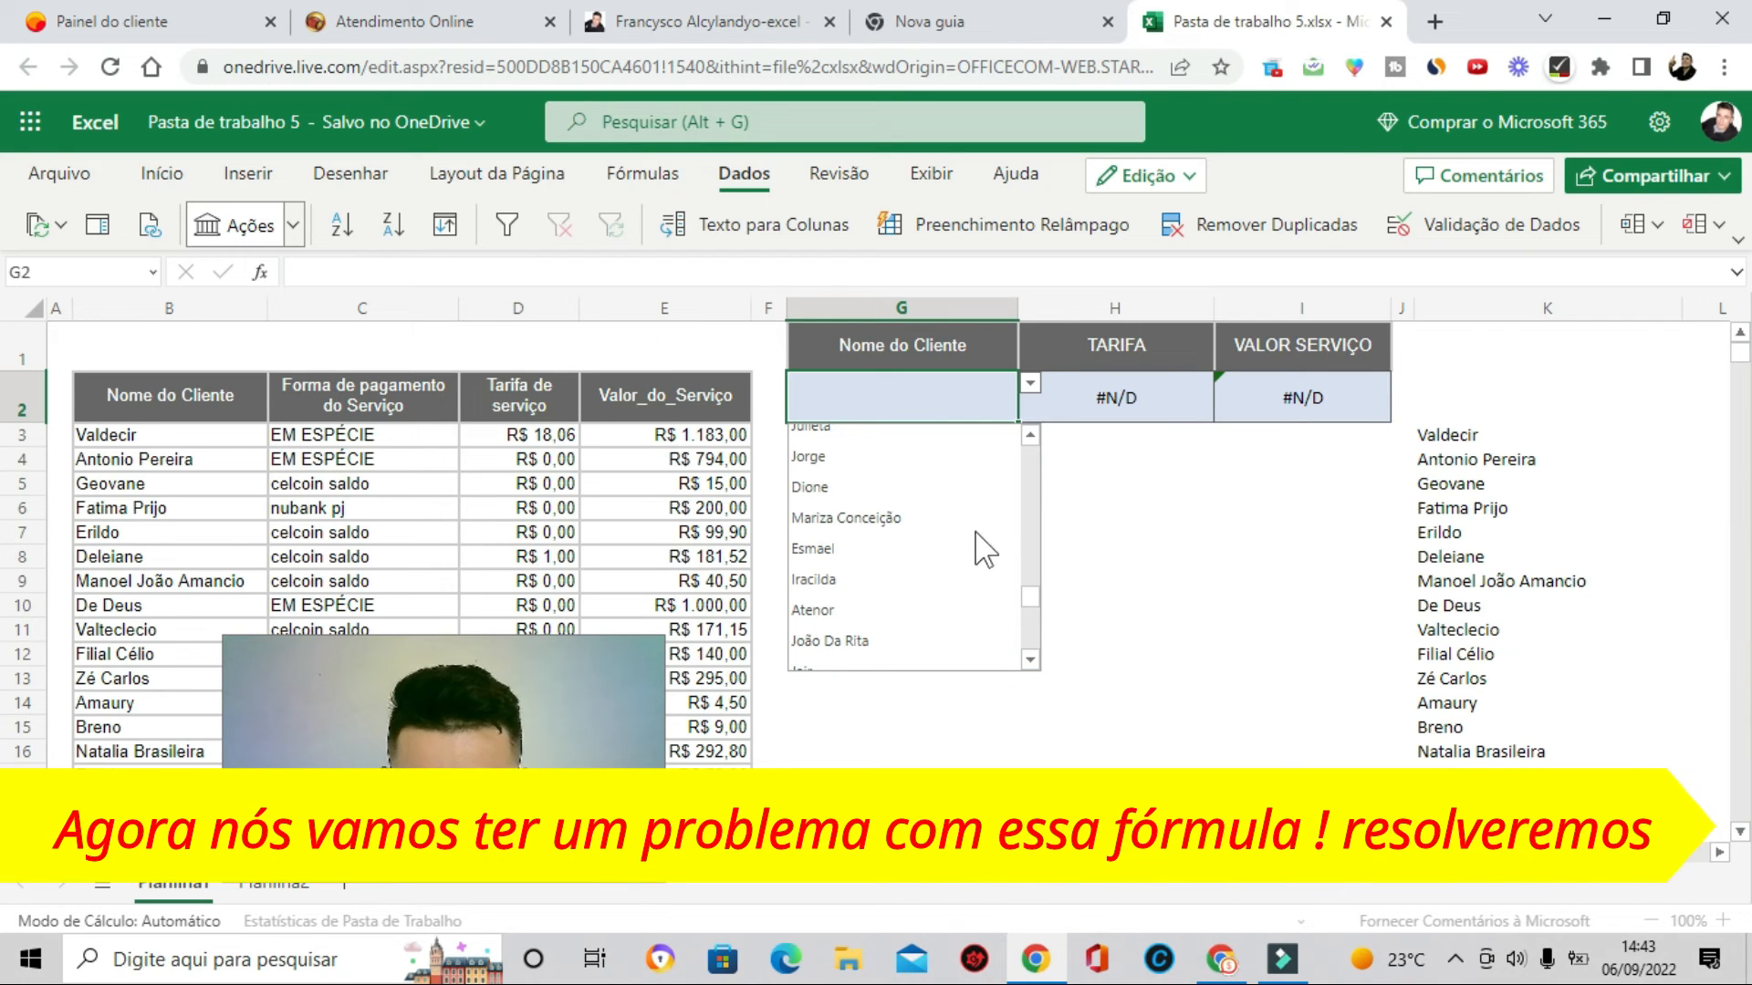
pyautogui.click(1028, 607)
pyautogui.click(1028, 609)
pyautogui.scroll(10, 902, 571)
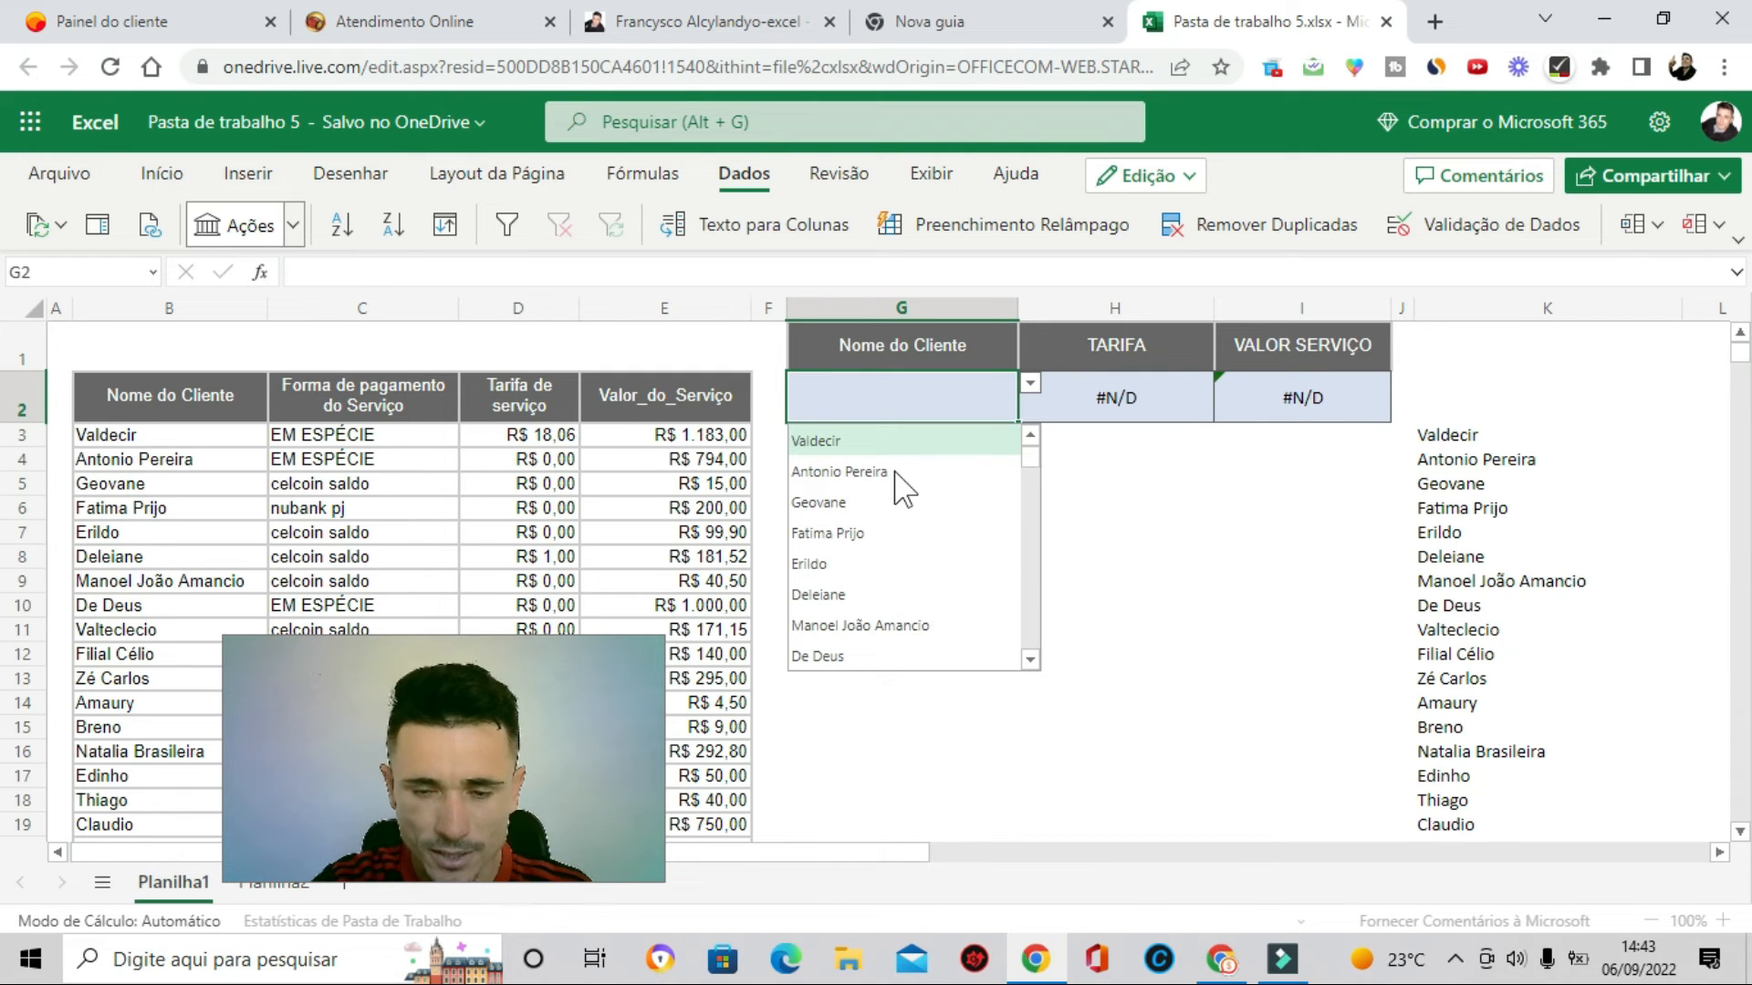
pyautogui.click(1108, 577)
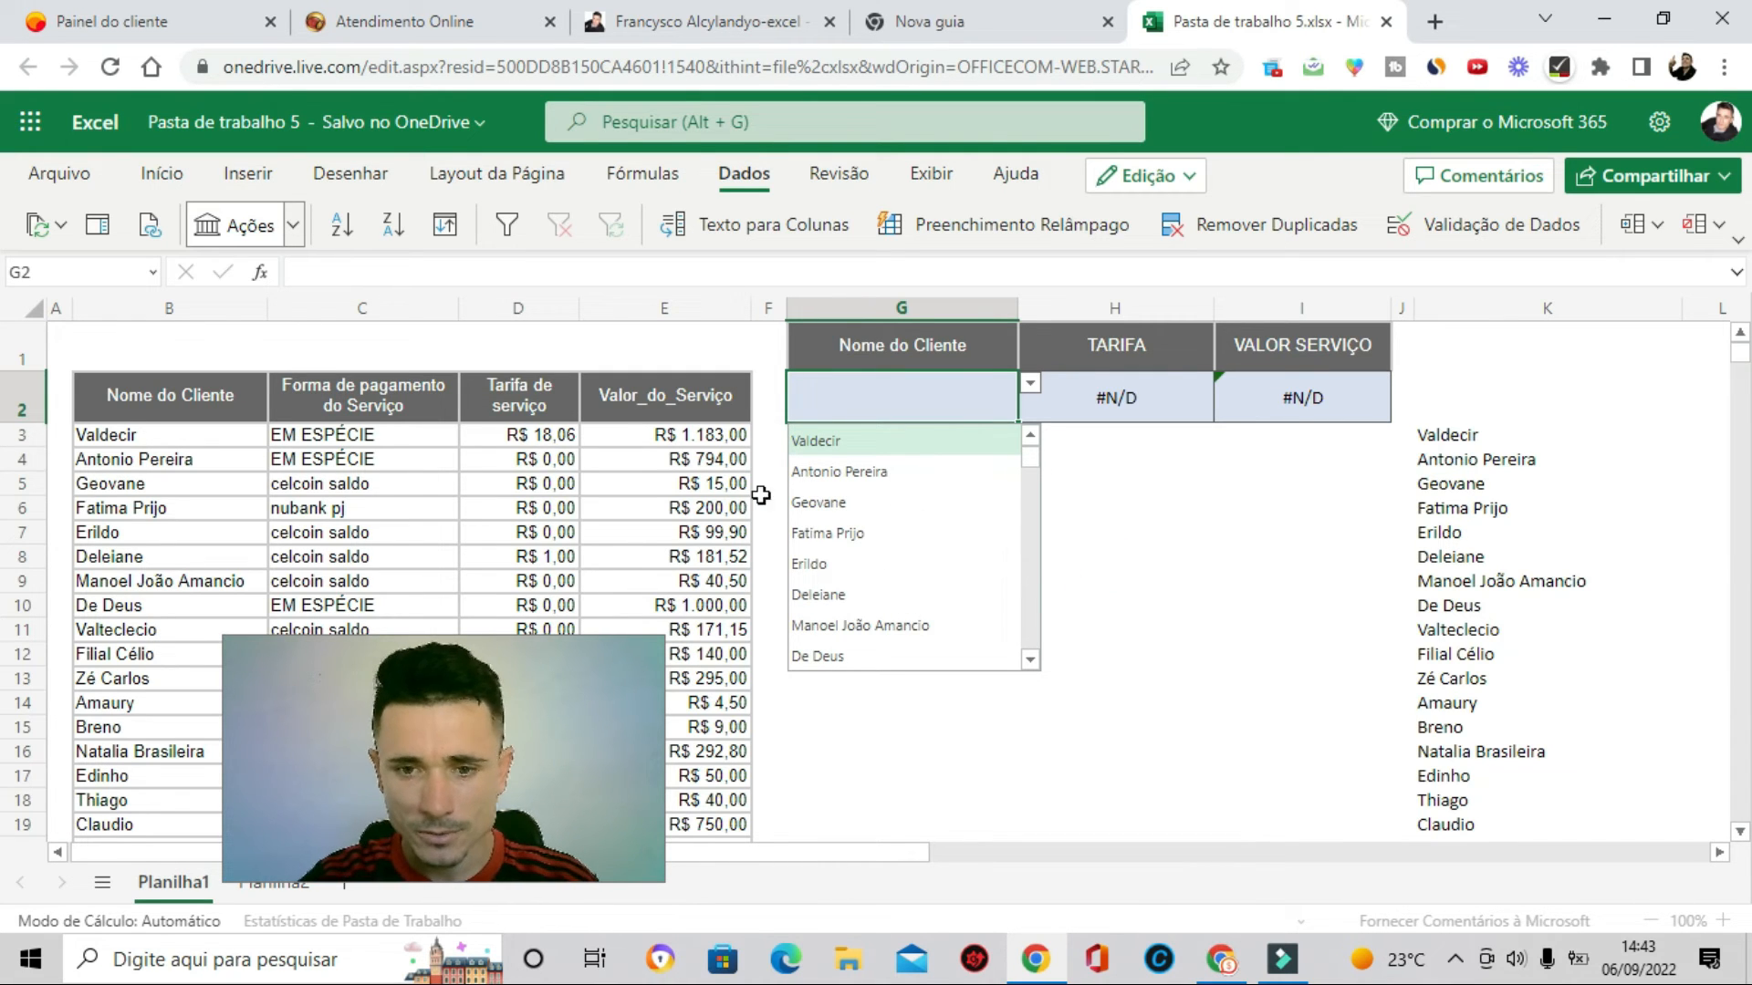
# - Edit the K3 formula so PRI.MAIÚSCULA reads the search text from G2 instead of K2
pyautogui.click(879, 399)
pyautogui.doubleClick(954, 395)
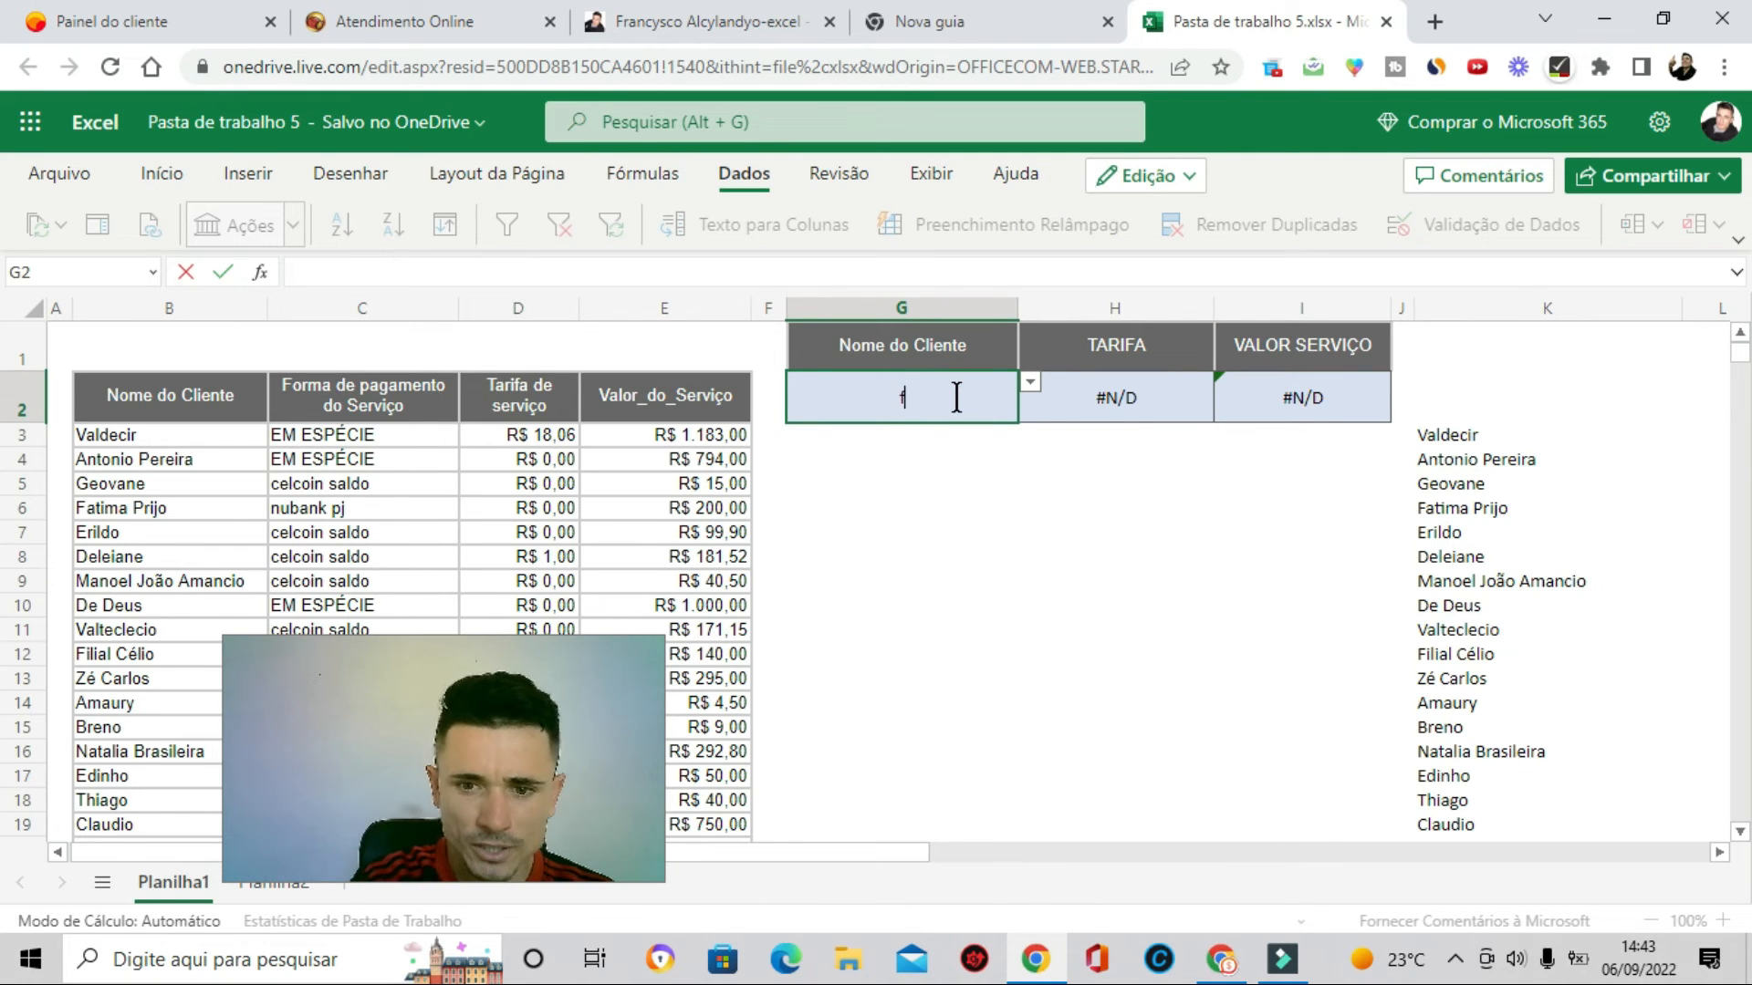
pyautogui.click(923, 505)
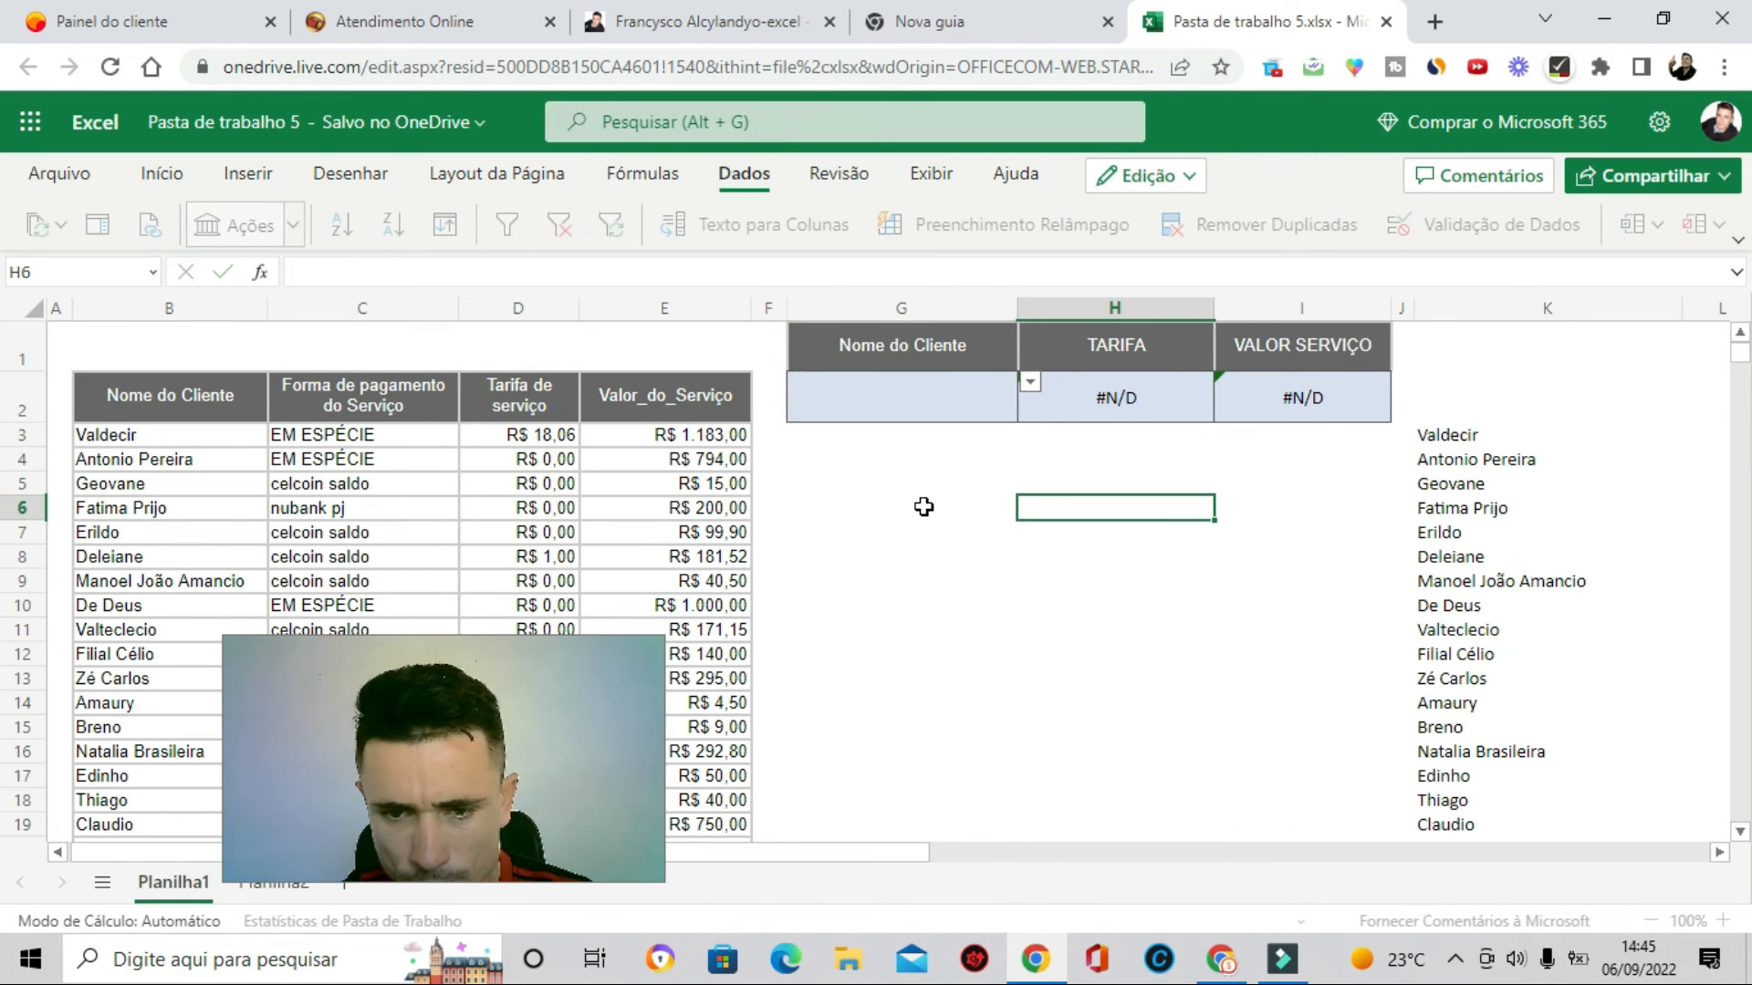
pyautogui.click(1460, 435)
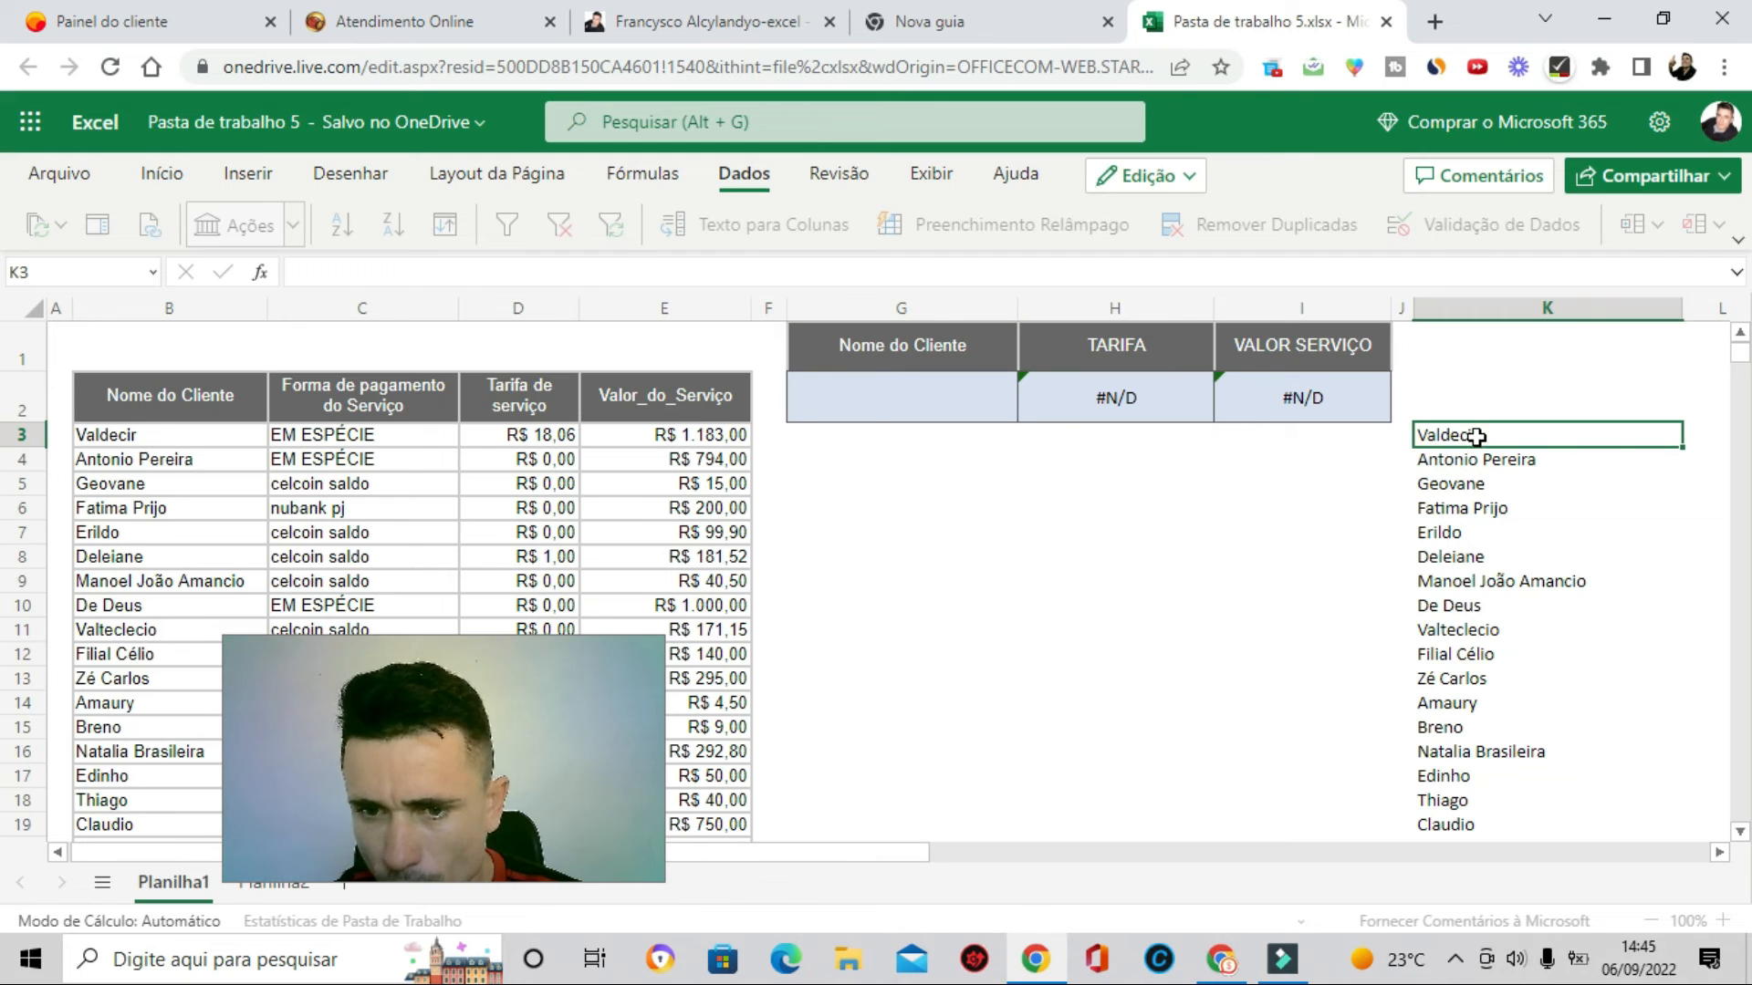
pyautogui.doubleClick(1476, 436)
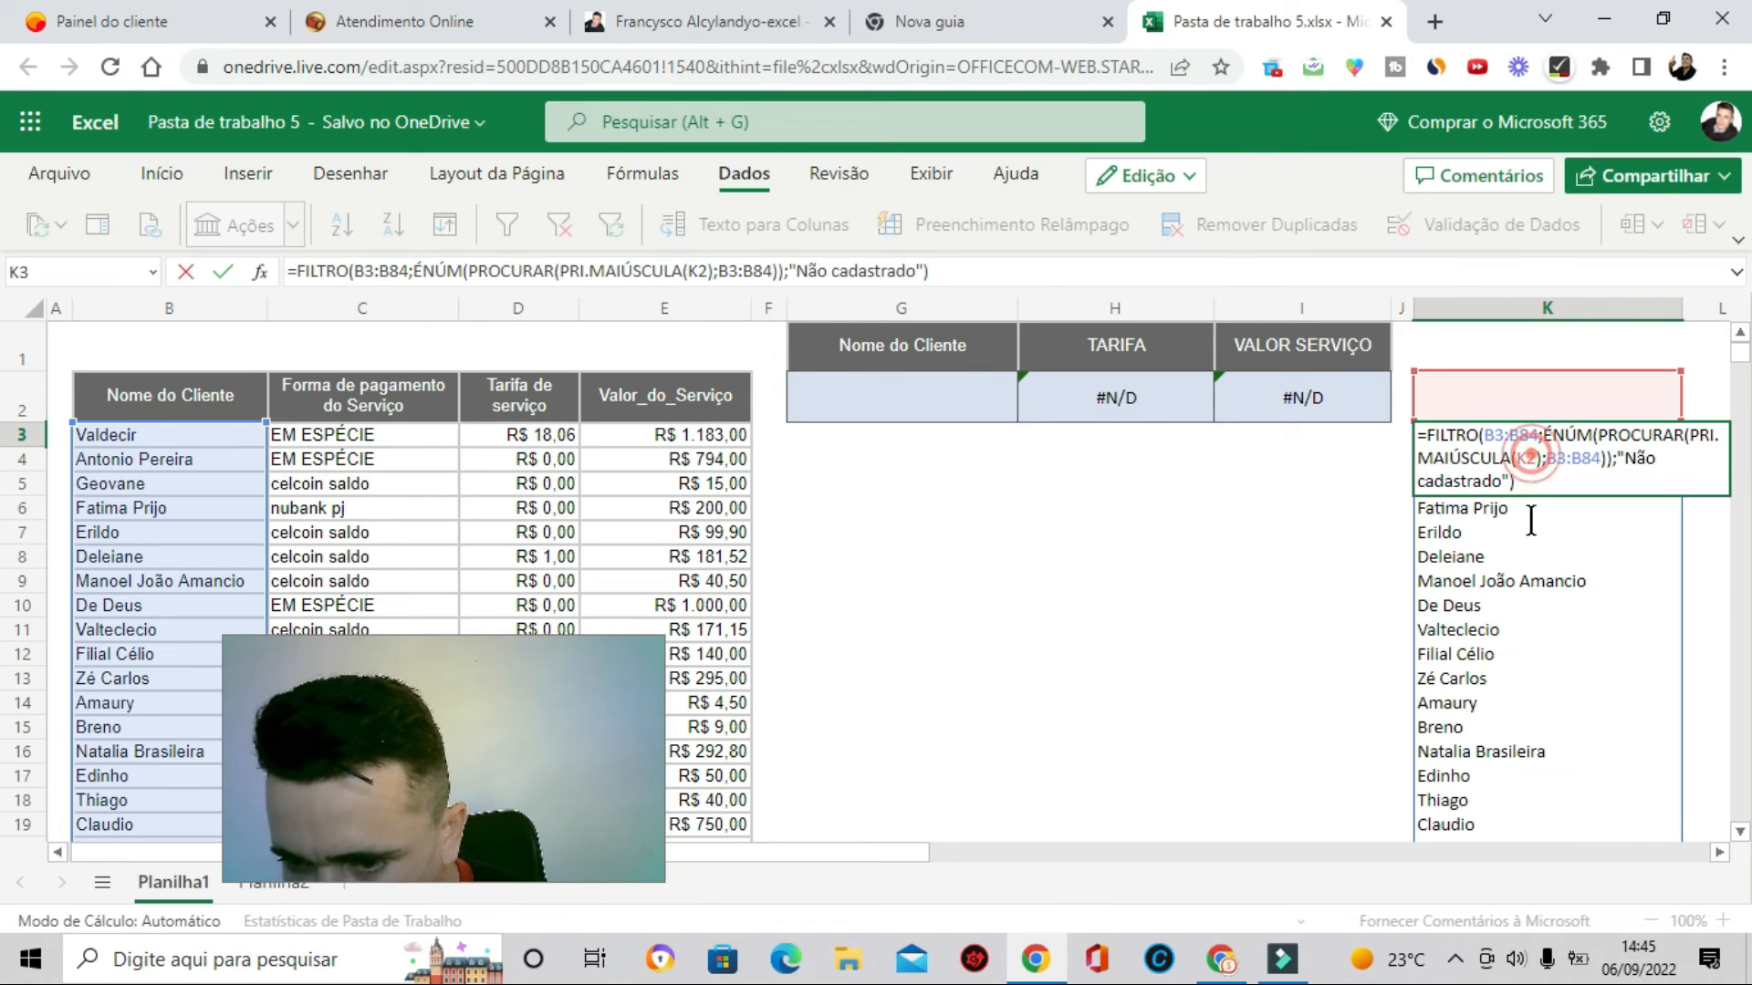
pyautogui.doubleClick(1528, 459)
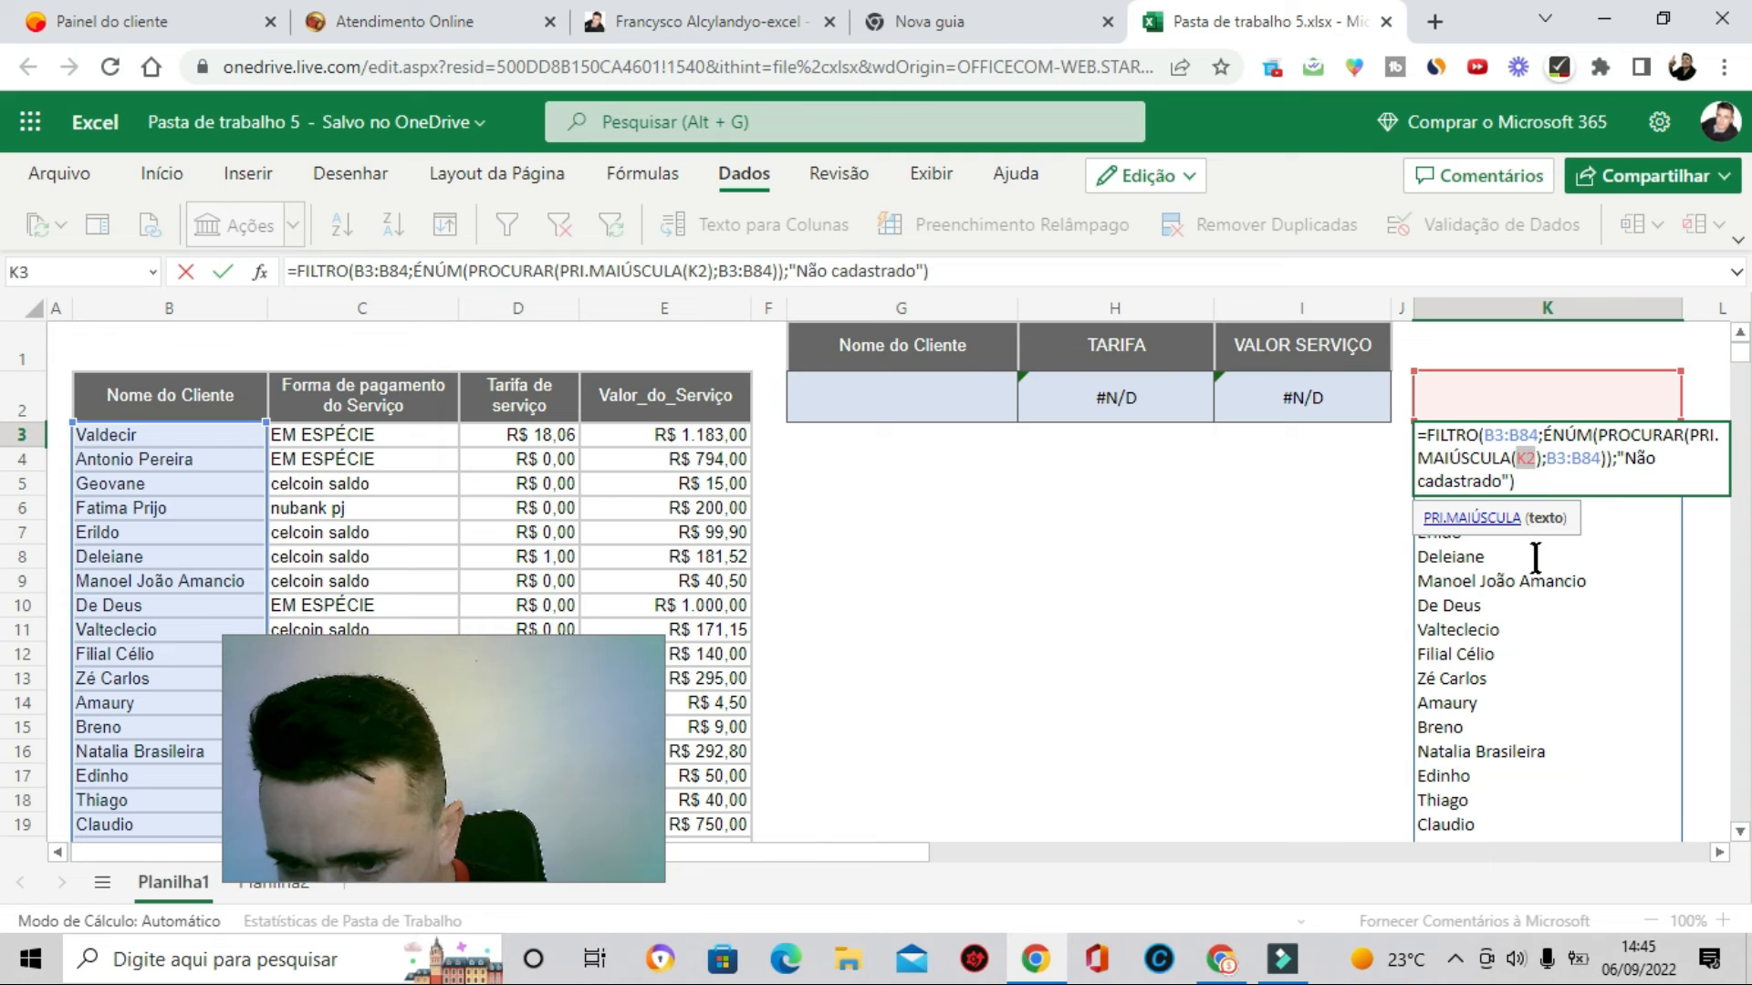
pyautogui.write('g2')
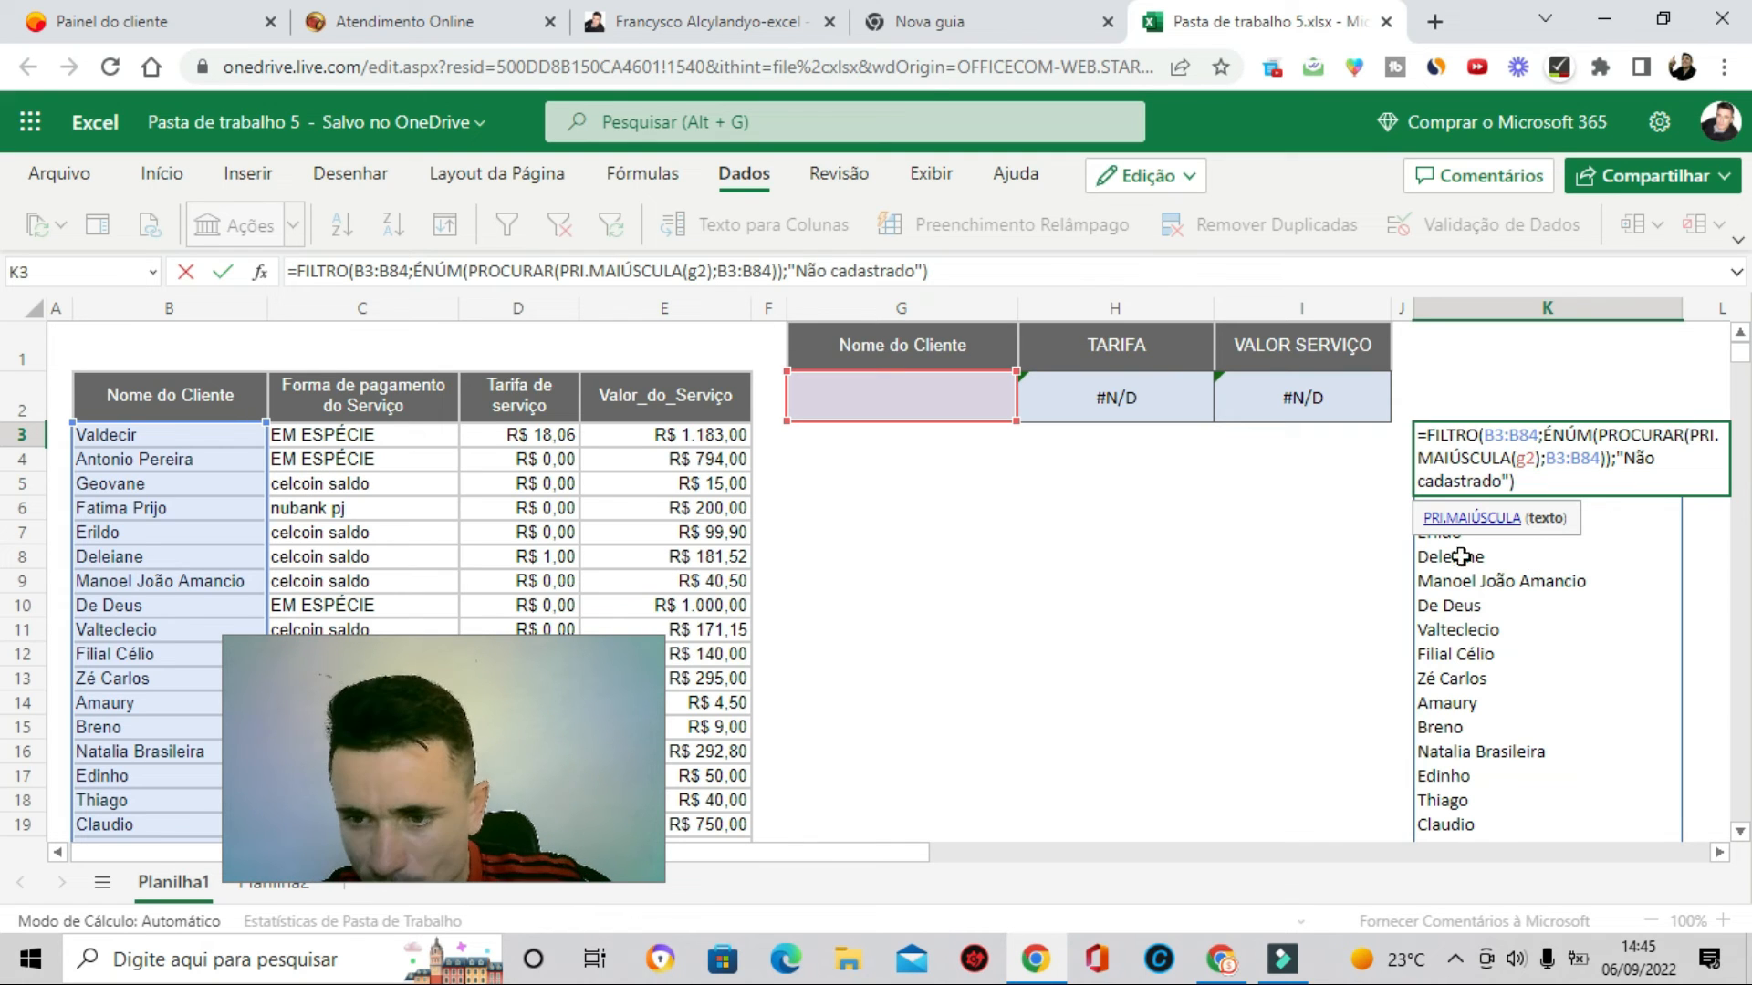
# - Test the searchable drop-down by entering partial names such as na and an in G2 to filter the client list
pyautogui.doubleClick(918, 405)
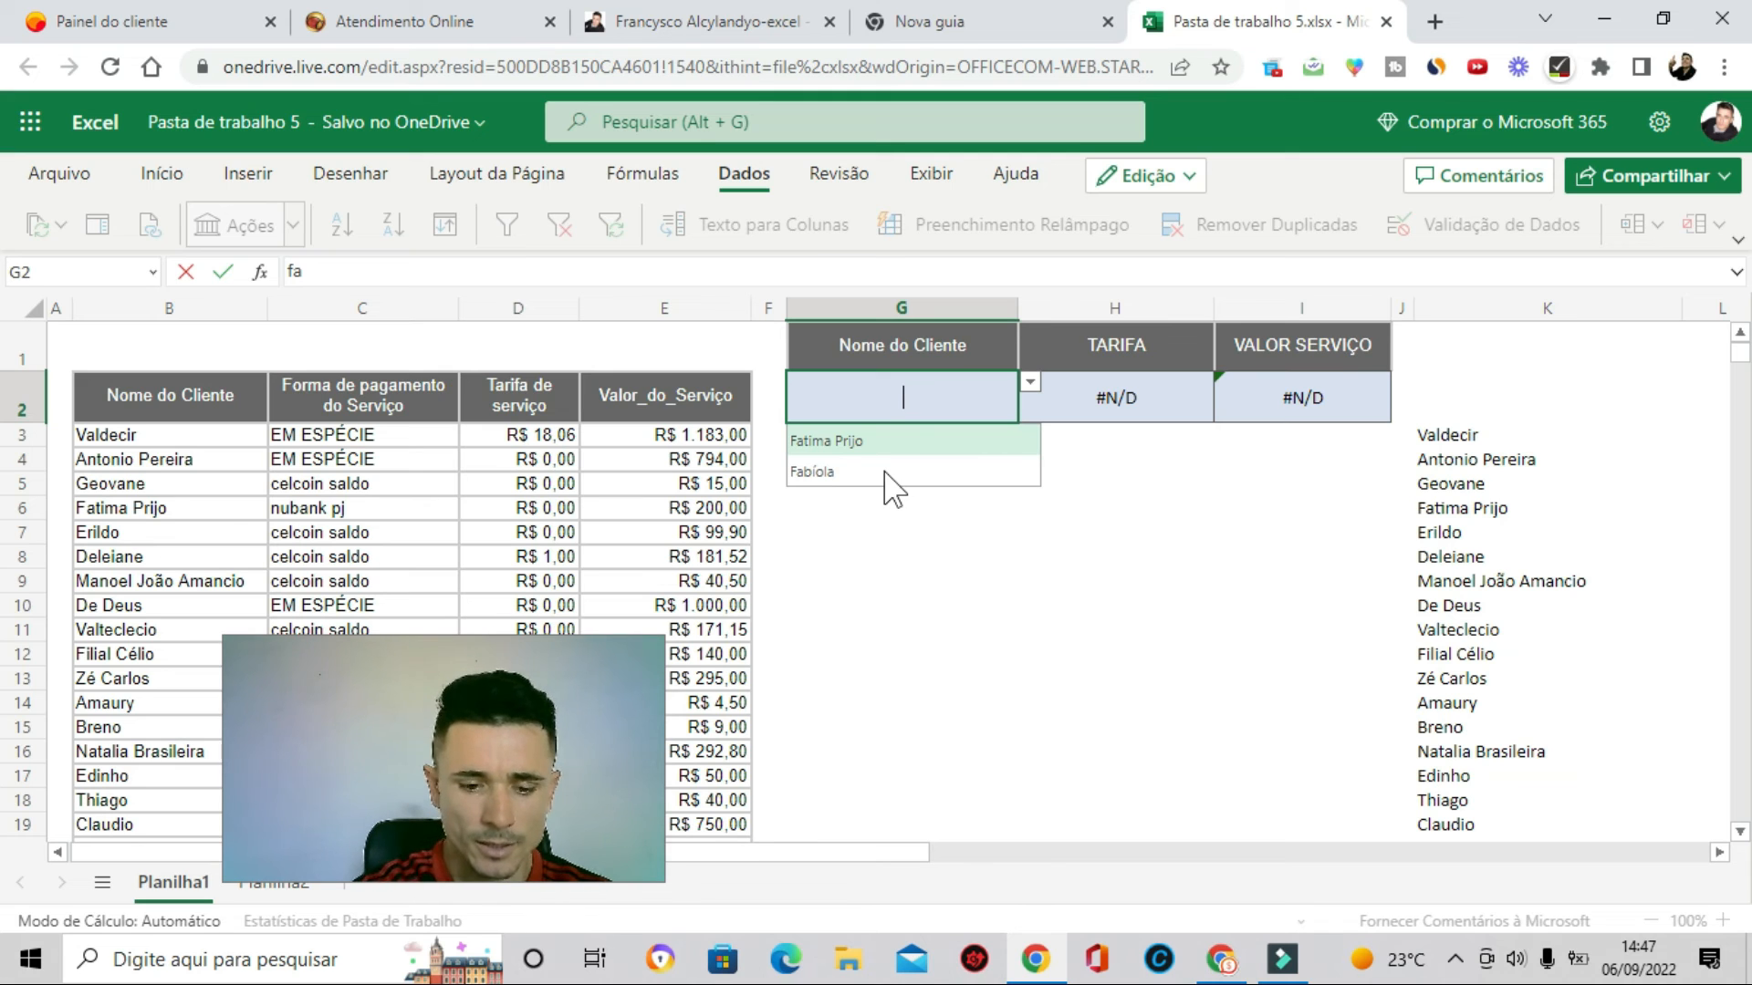
pyautogui.write('ra')
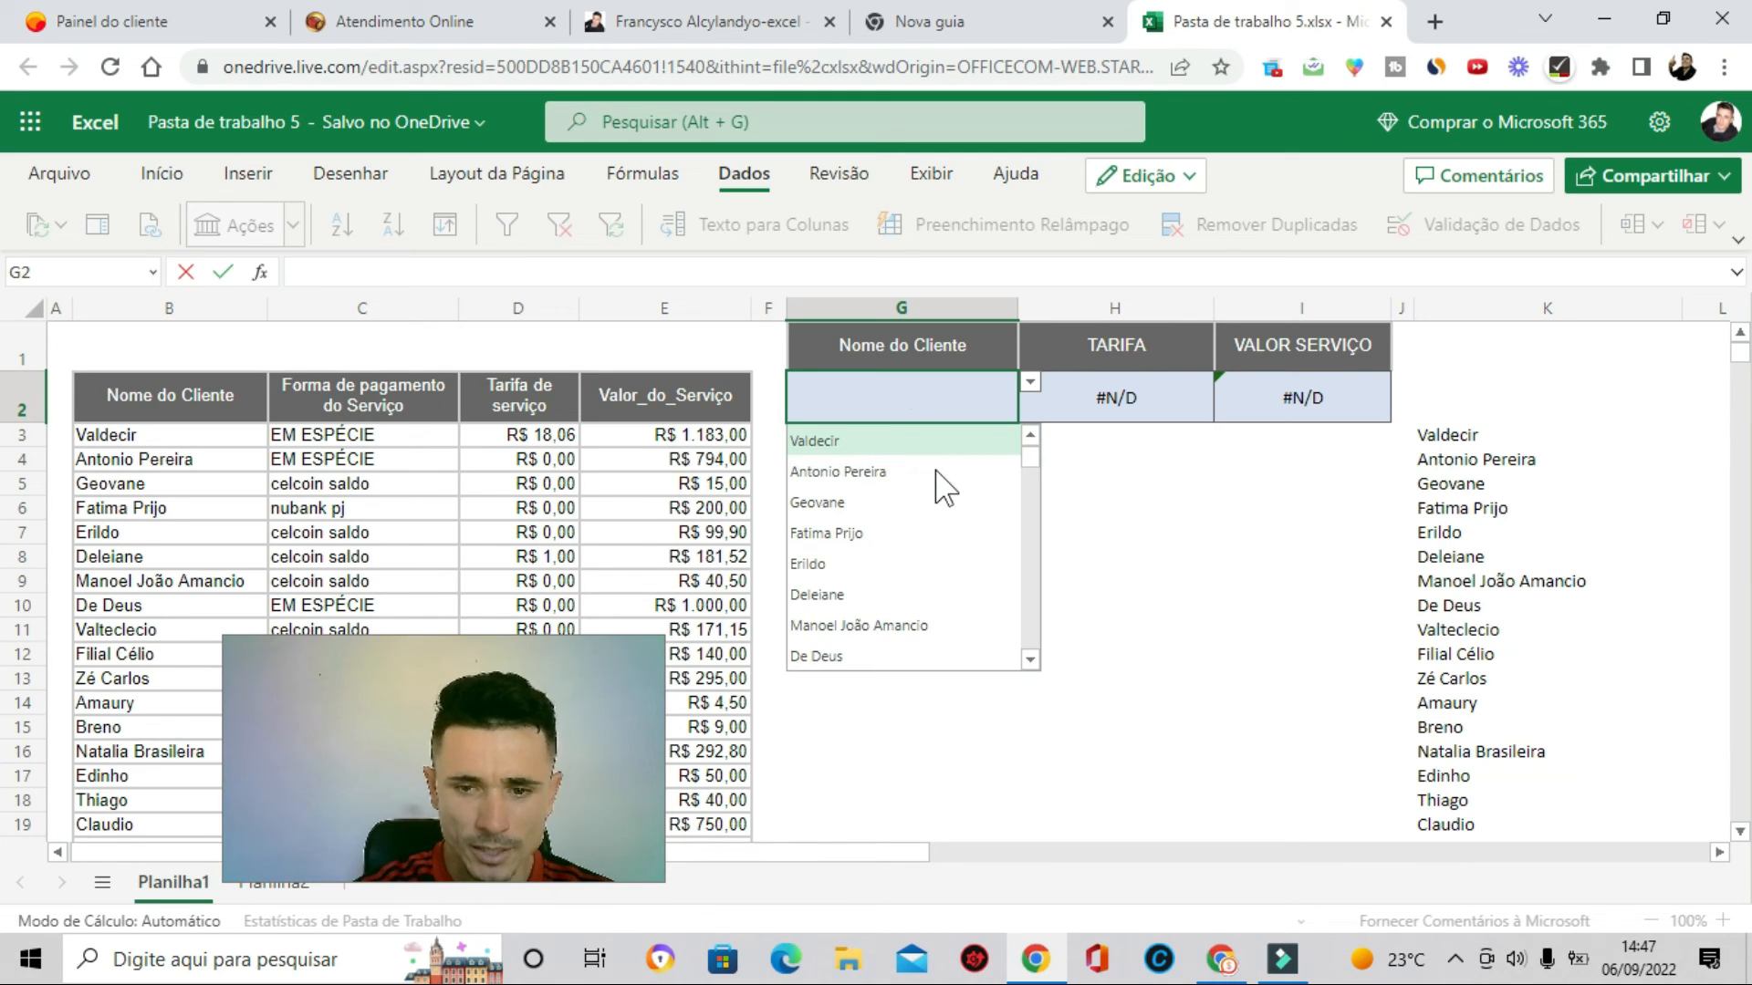
pyautogui.write('na')
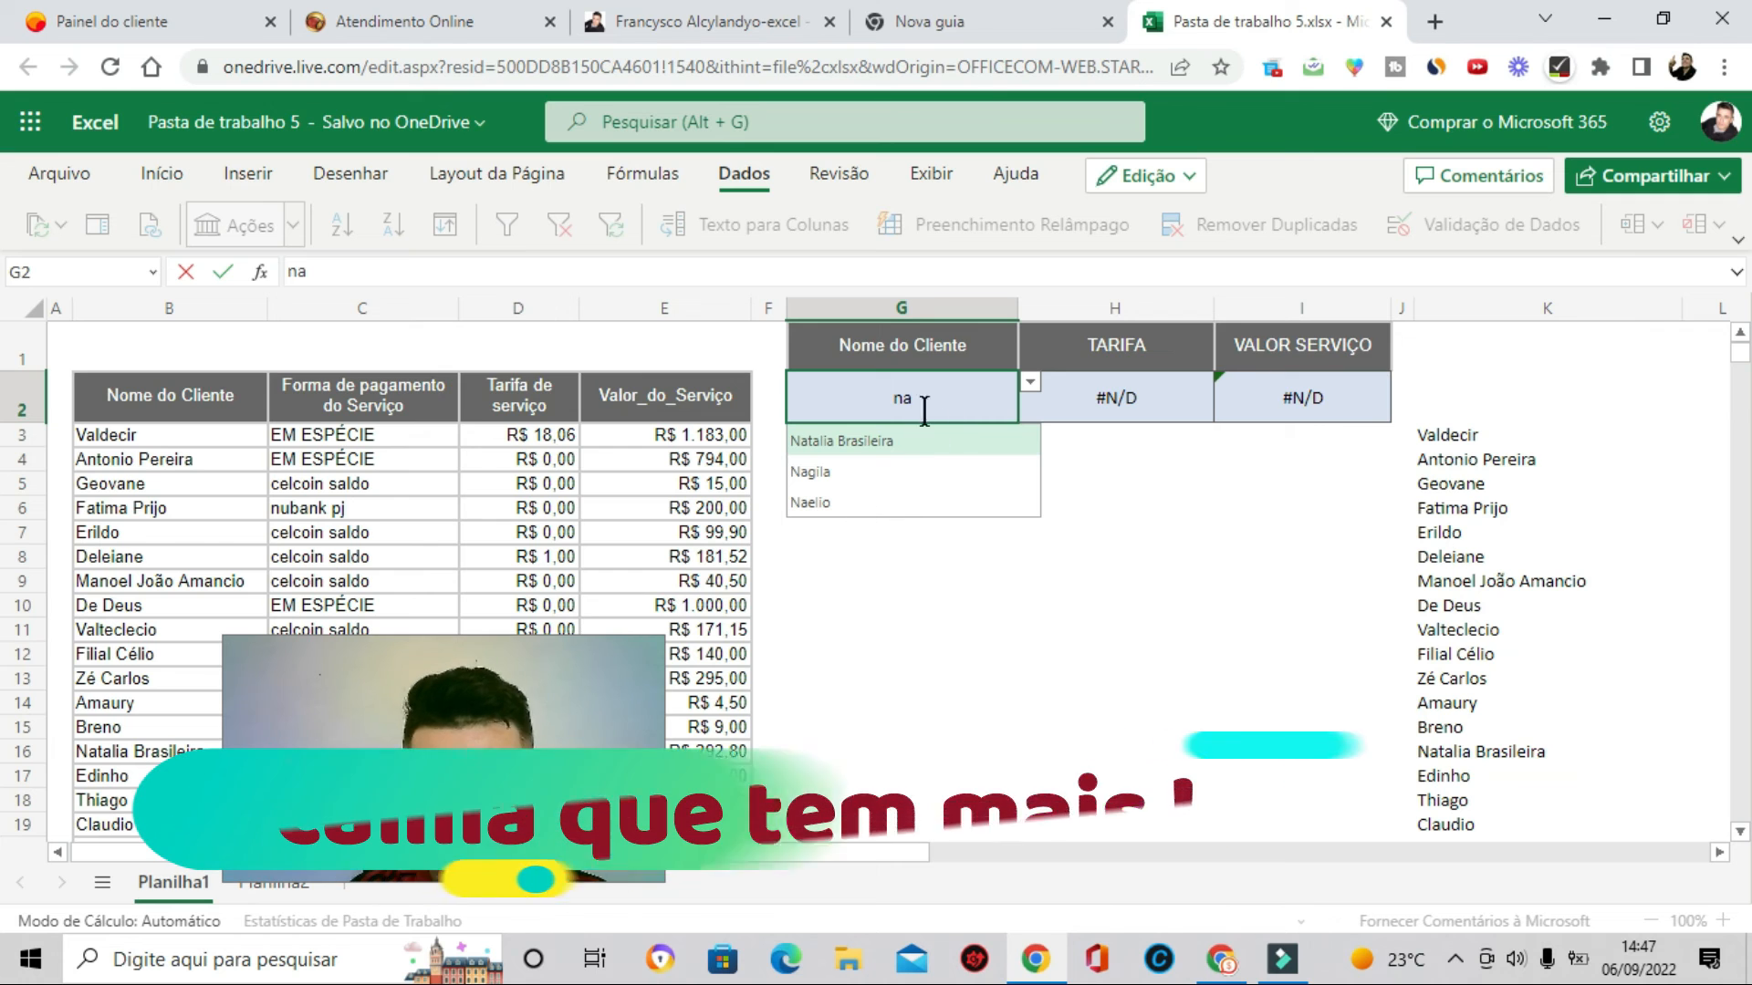
pyautogui.press('BackSpace')
pyautogui.press('BackSpace')
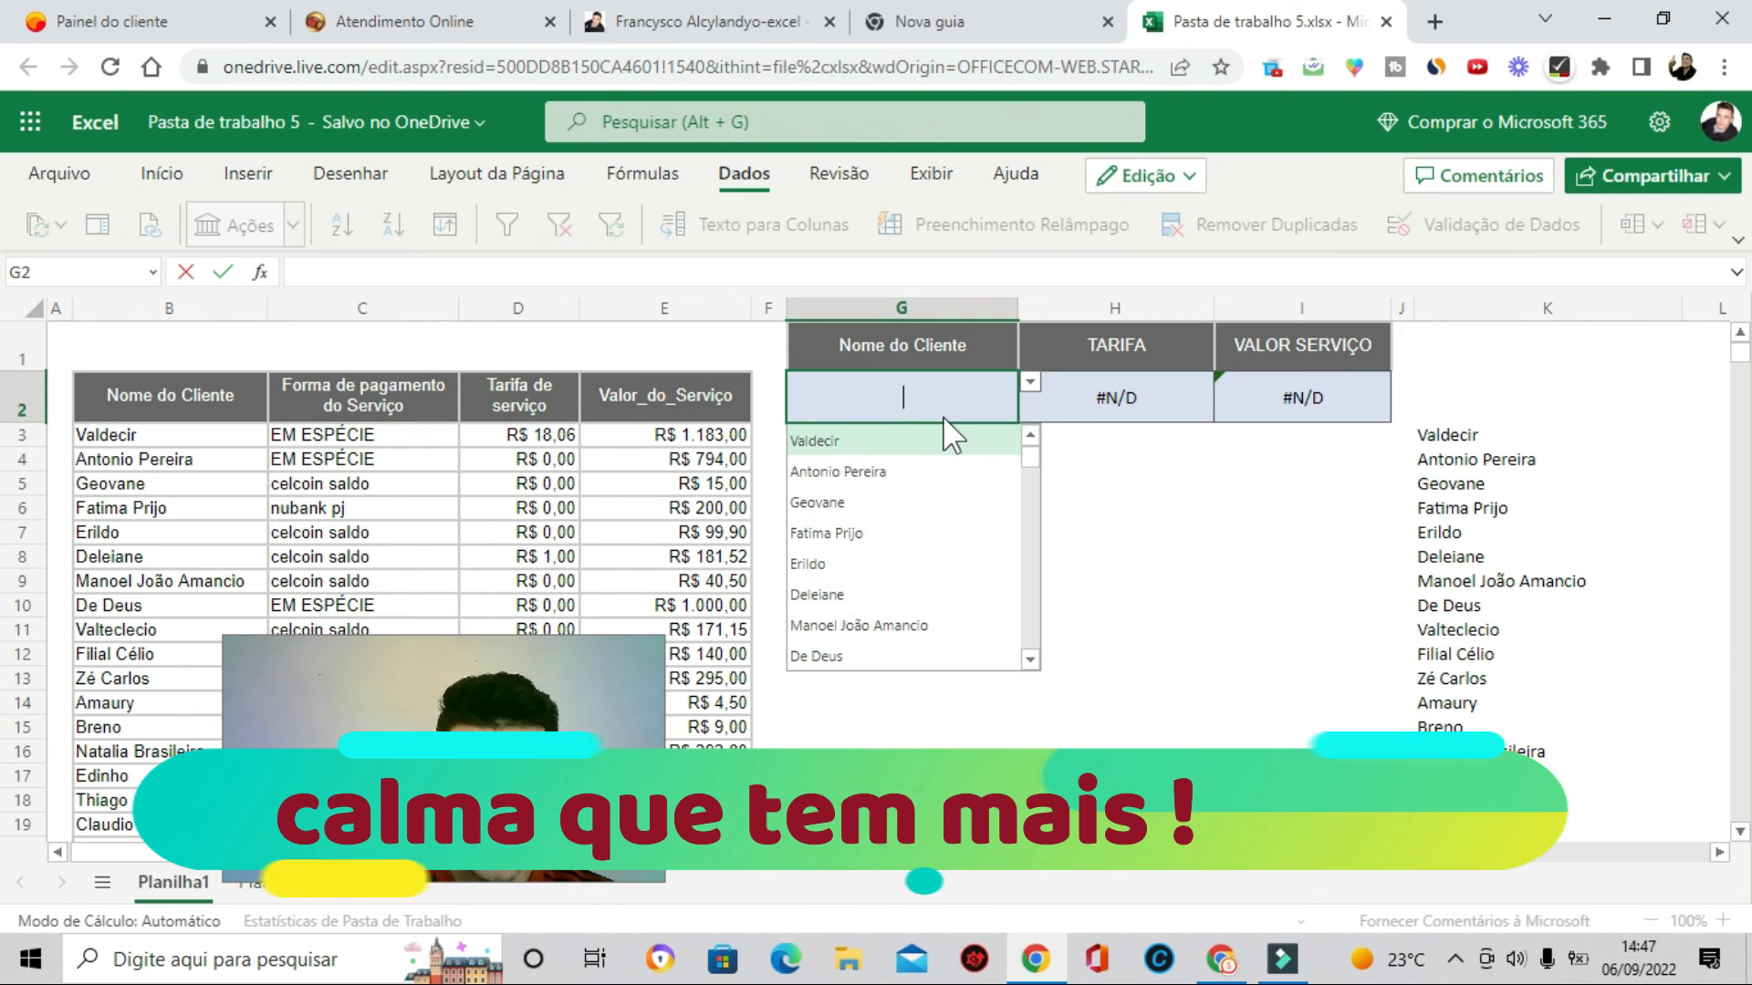
pyautogui.write('an')
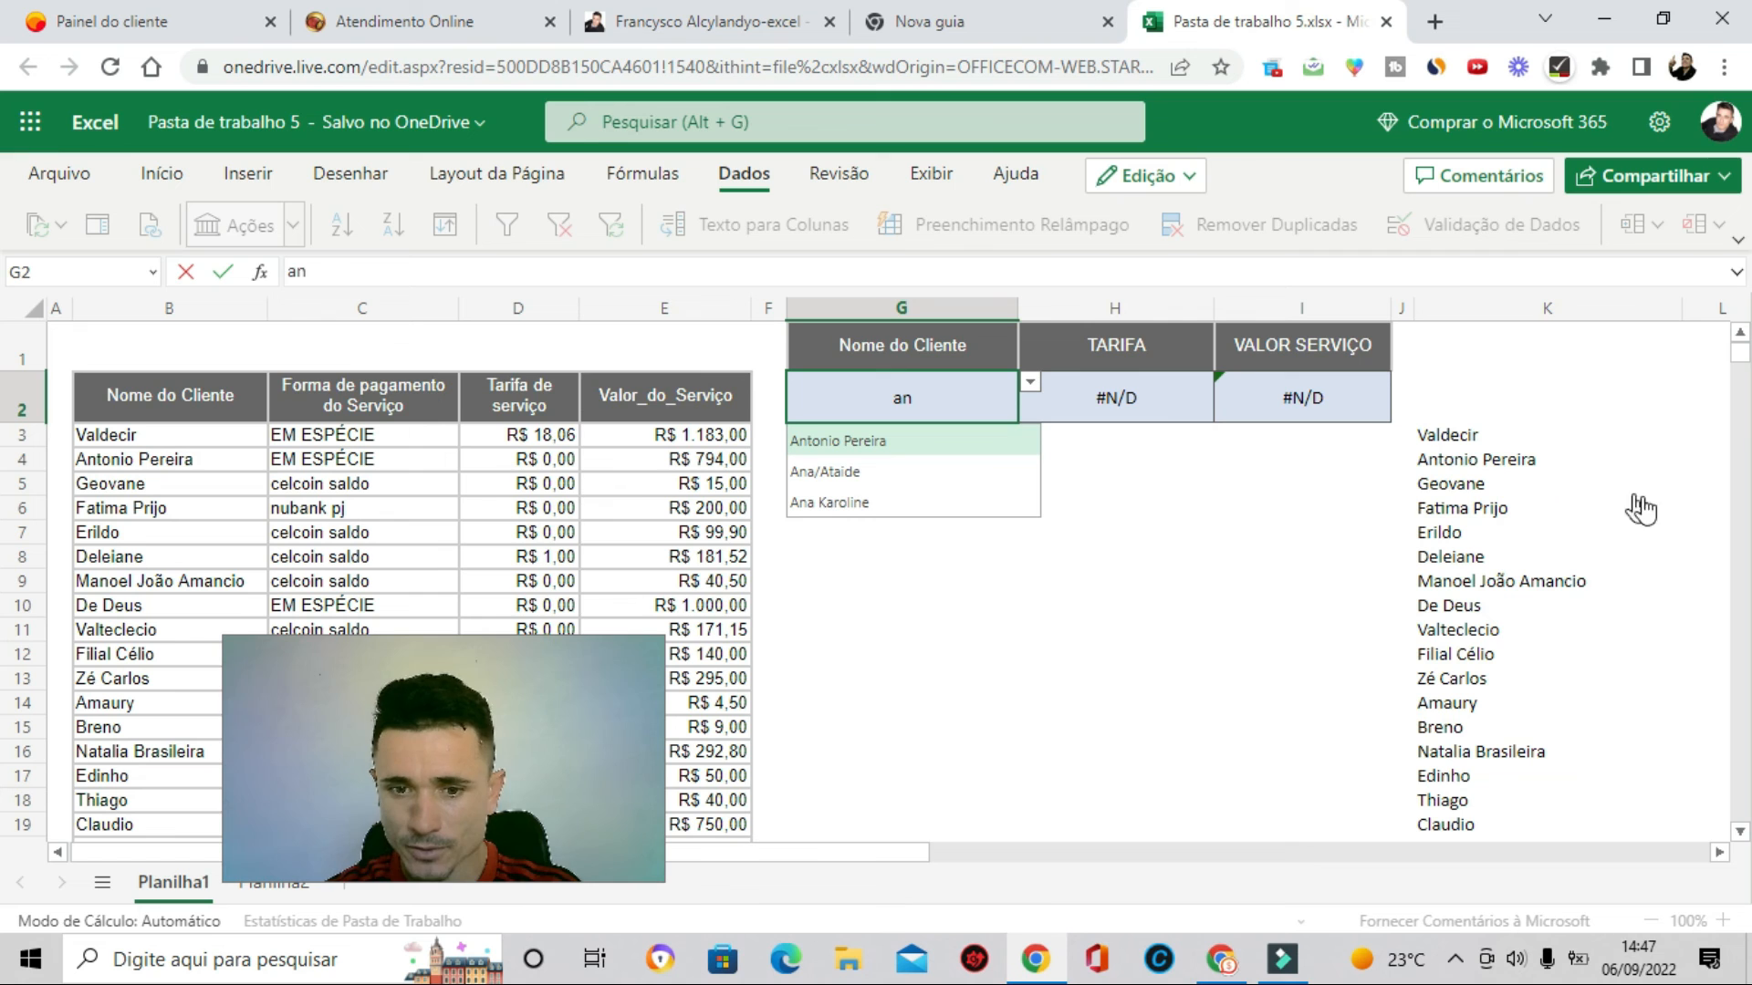
# - Hide column K so the helper list of filtered client names is no longer shown
pyautogui.click(1565, 310)
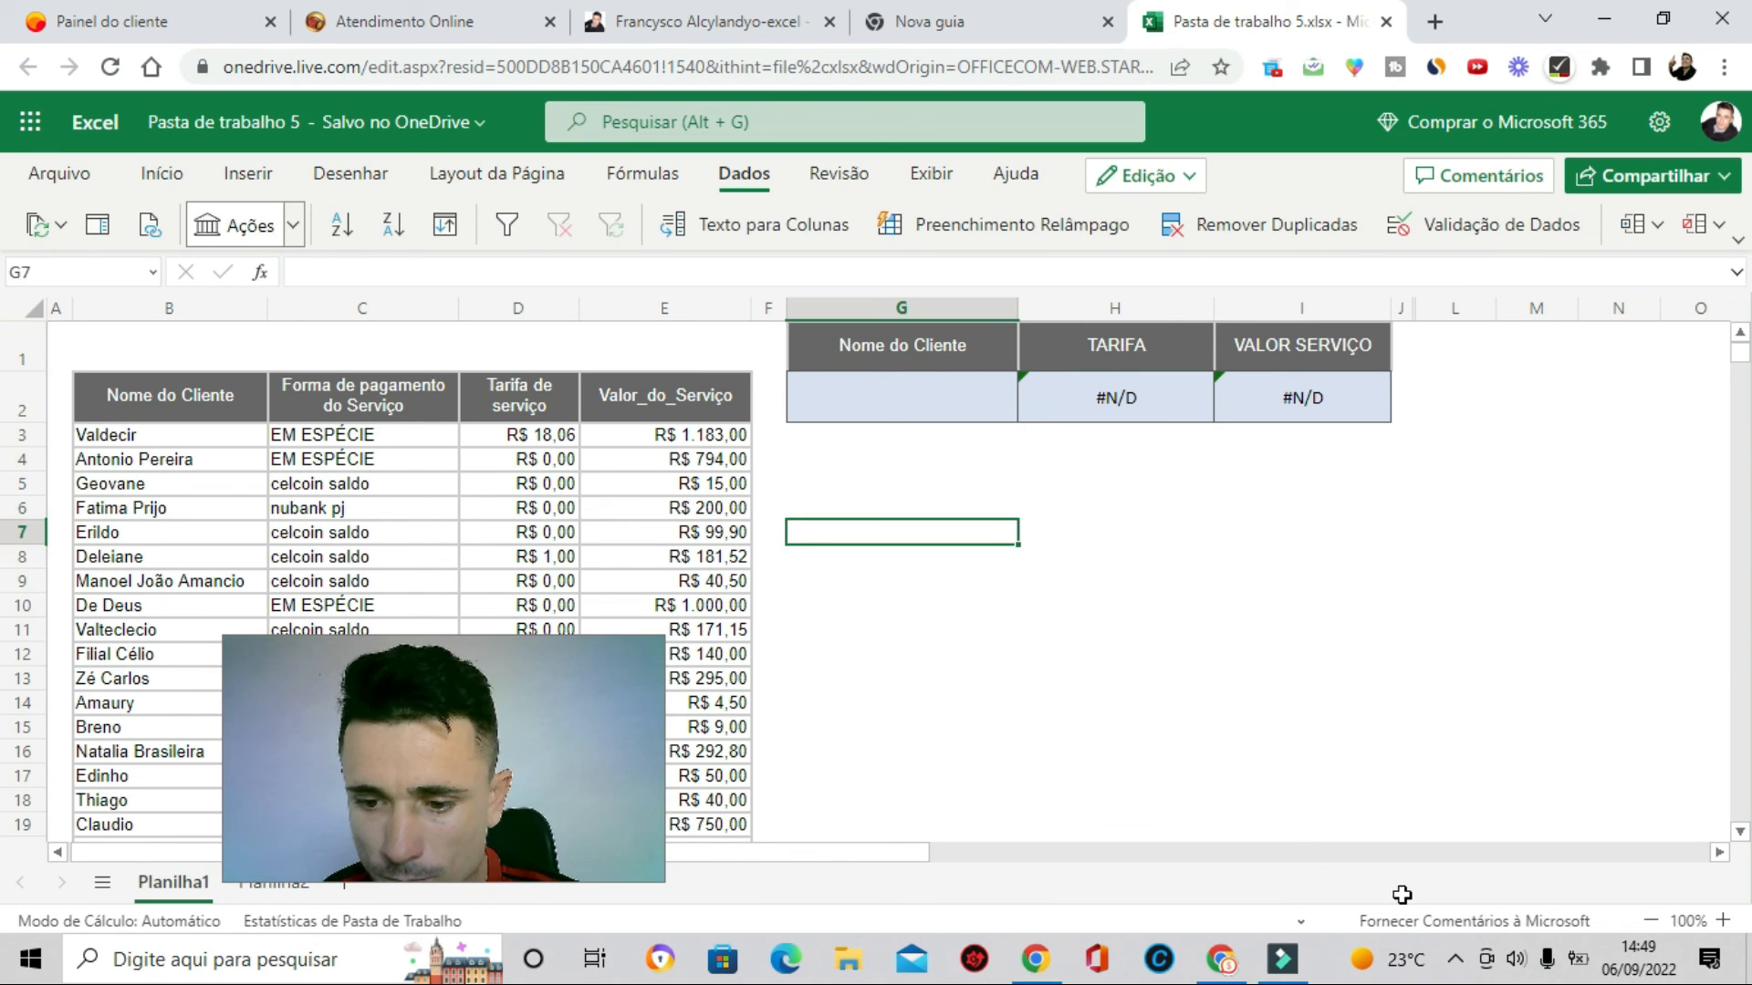
pyautogui.click(937, 395)
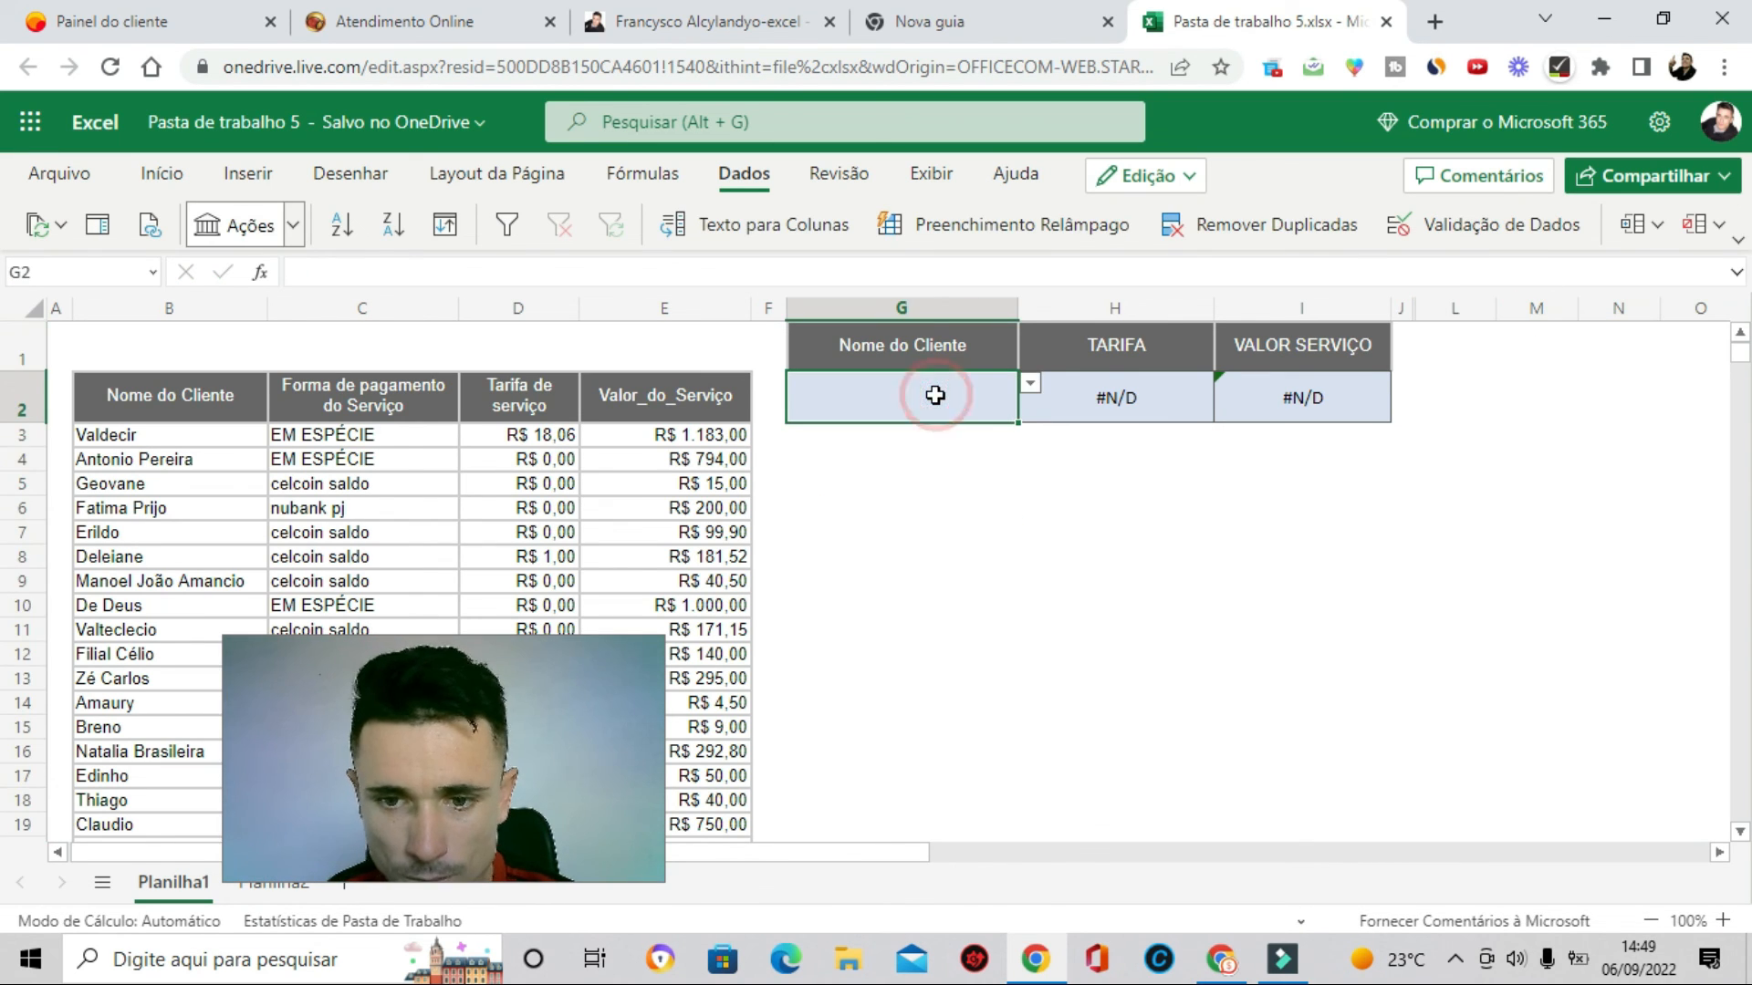
# - Enter e in G2 and pick Esmael from the filtered client drop-down
pyautogui.doubleClick(937, 395)
pyautogui.write('e')
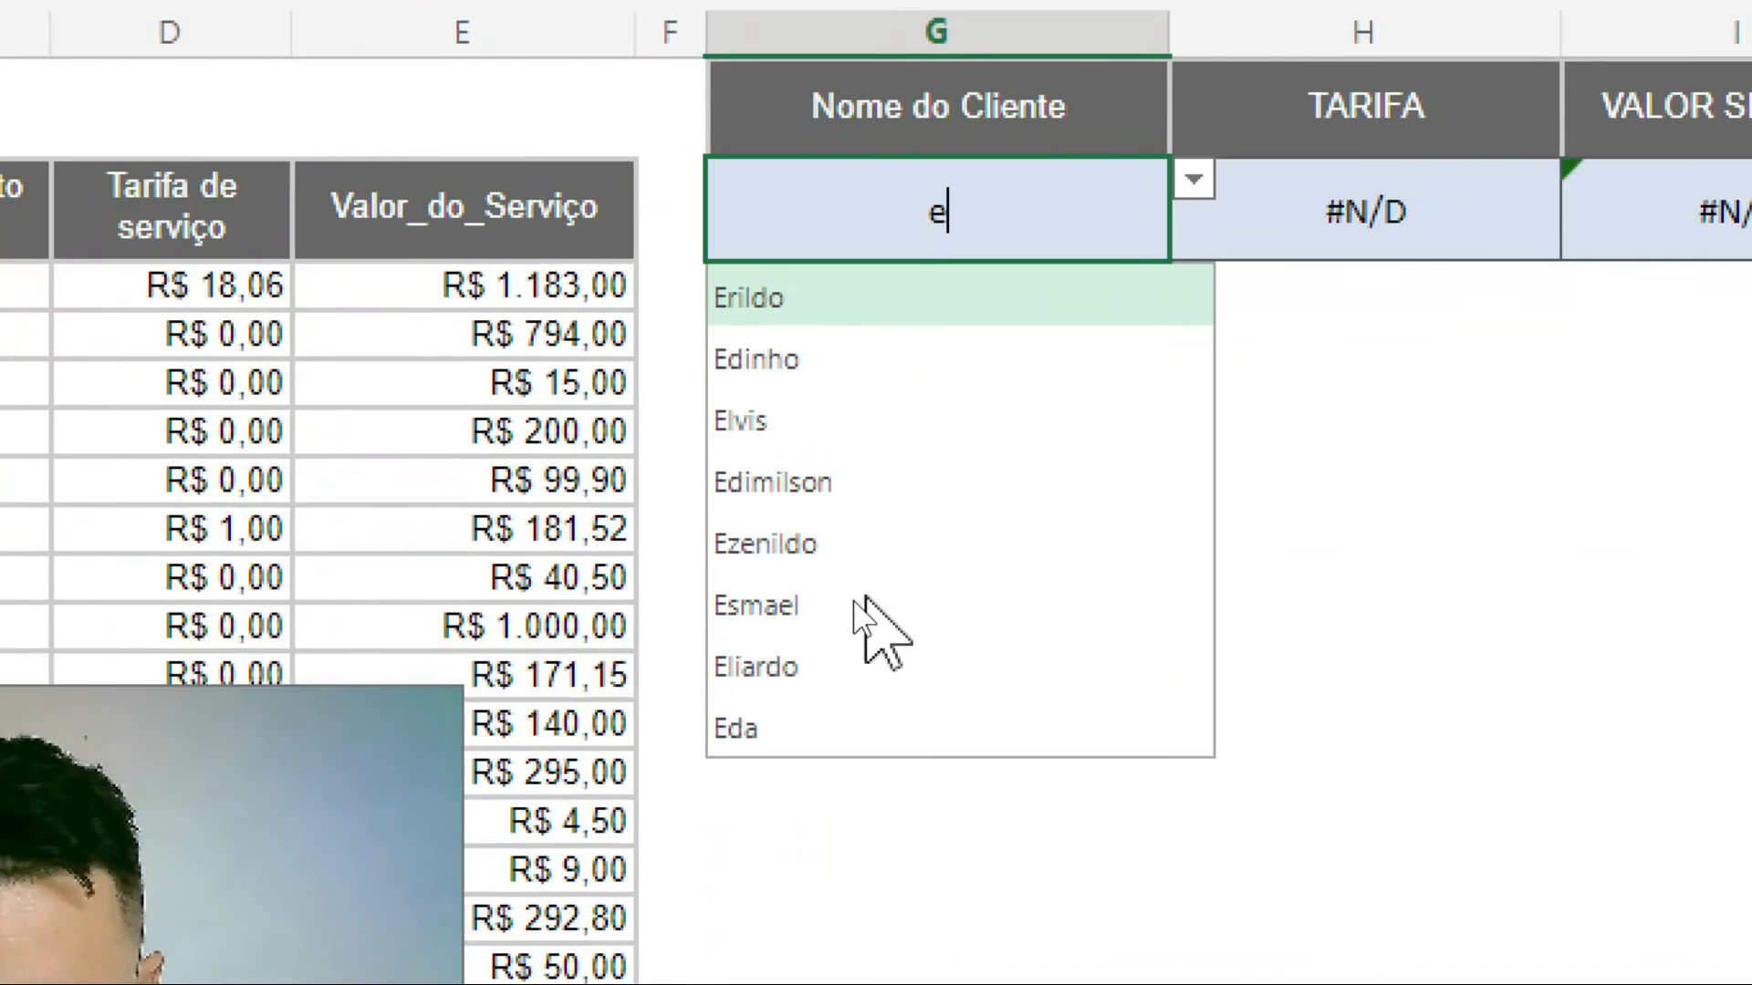
pyautogui.click(849, 595)
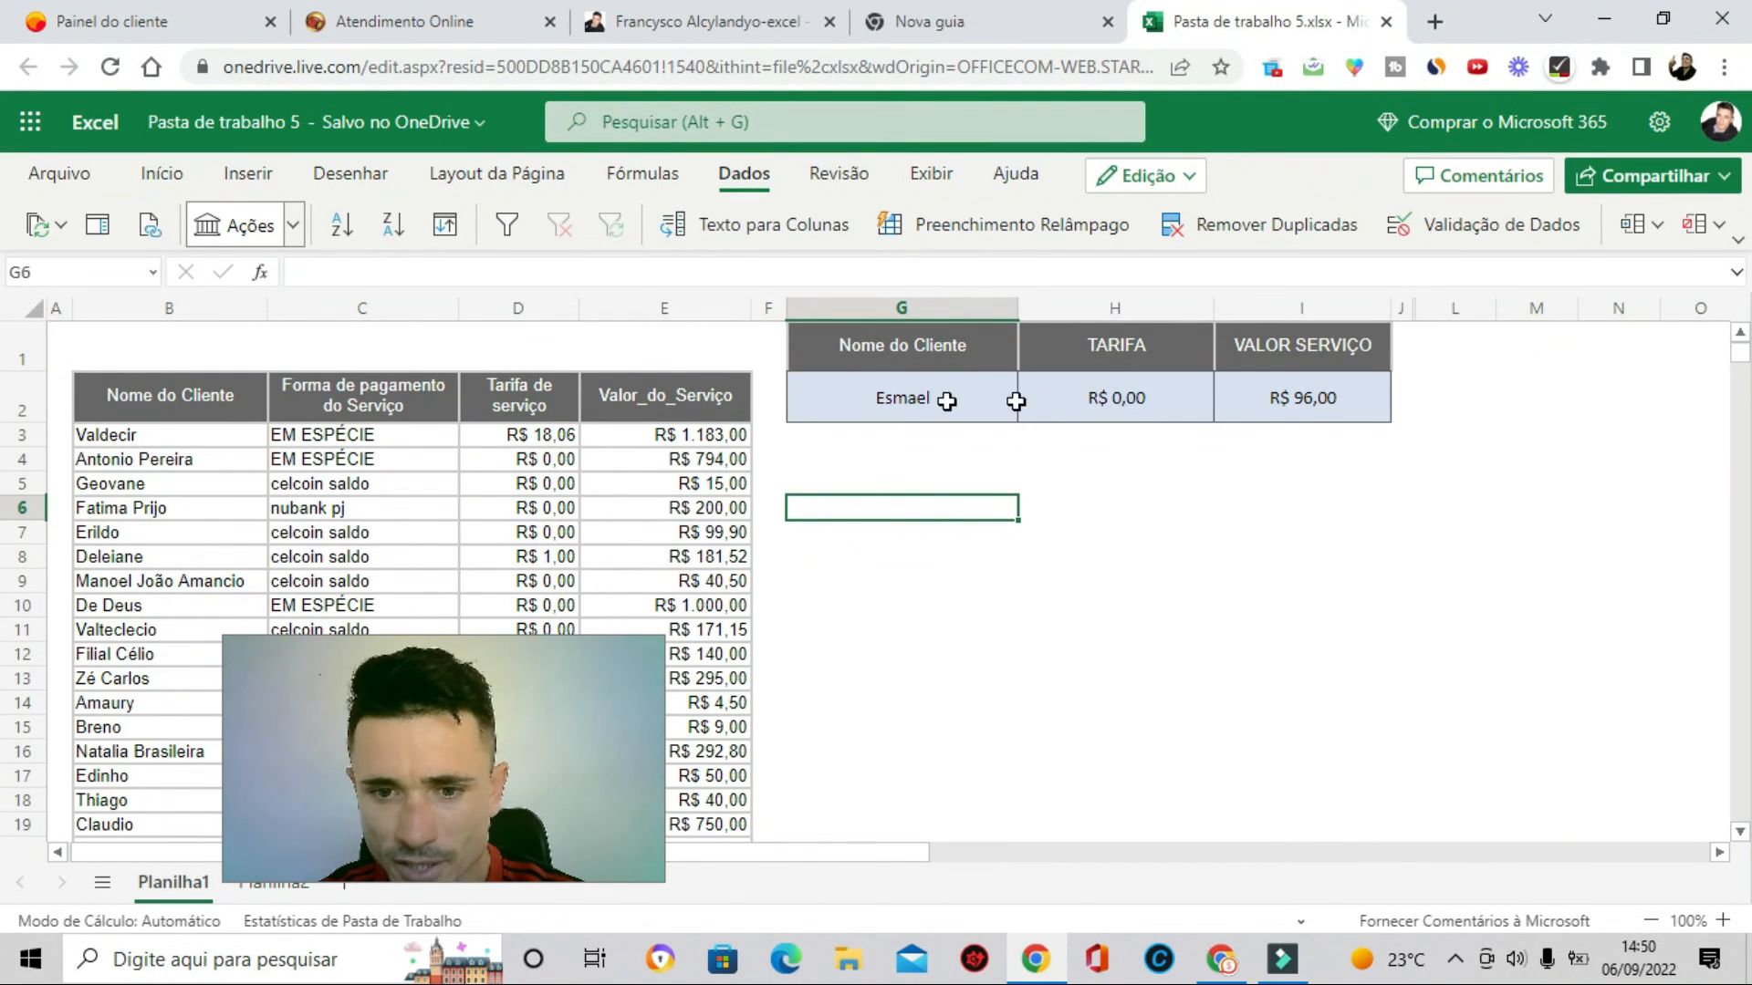